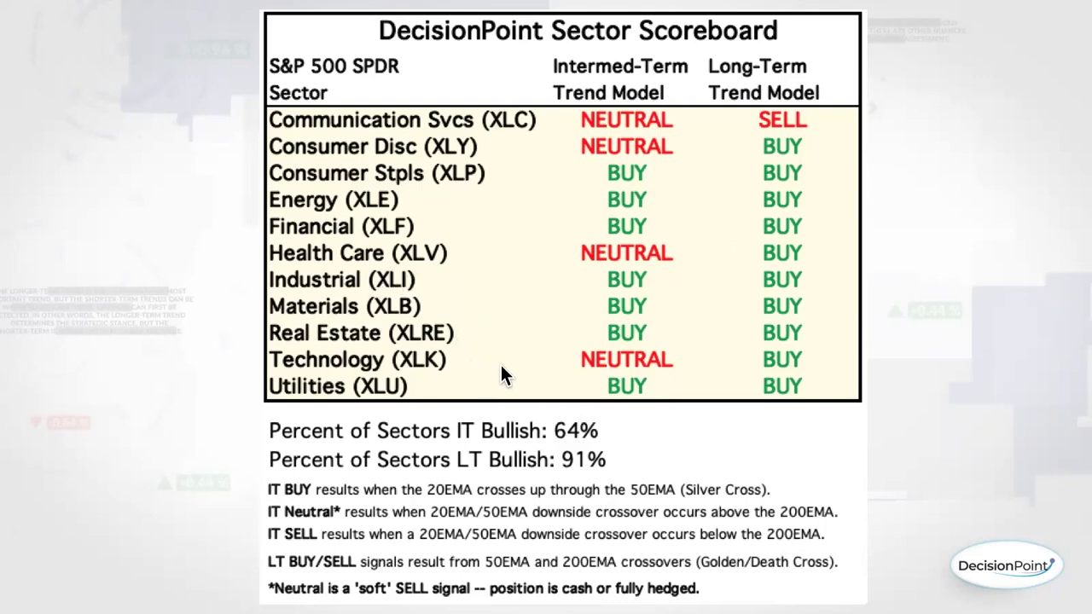
key("Right")
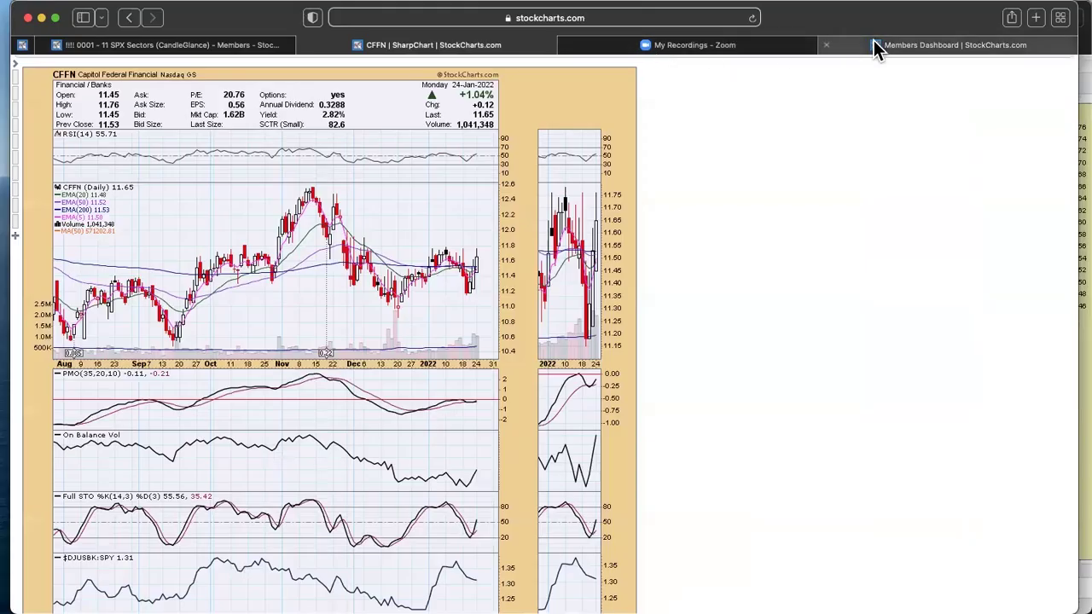
Open the daily SharpChart for Ford (symbol F) from the StockCharts members dashboard.
left_click(877, 46)
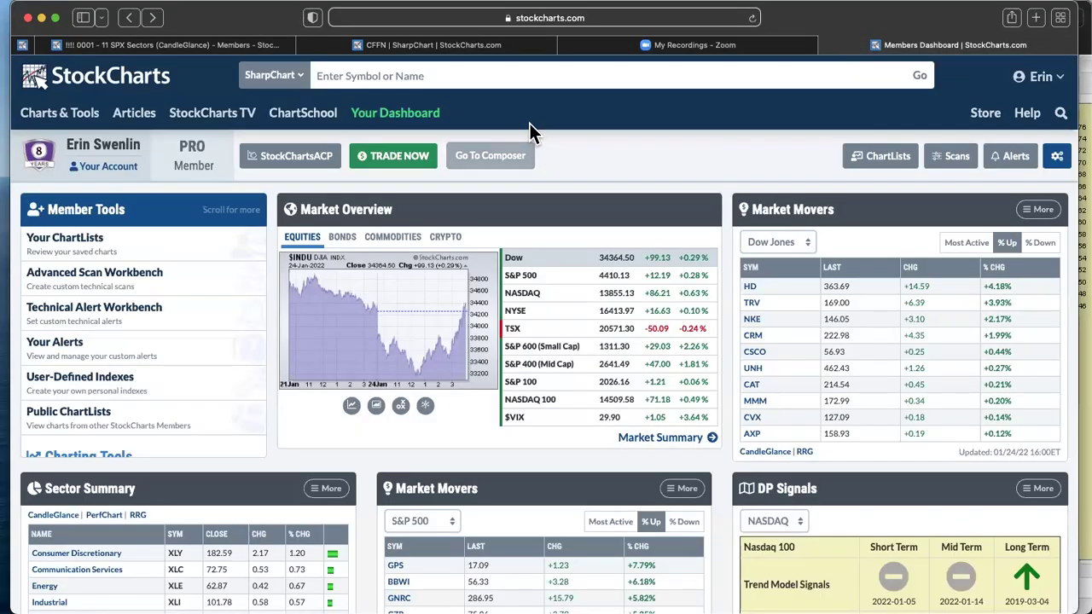
left_click(463, 79)
type("f")
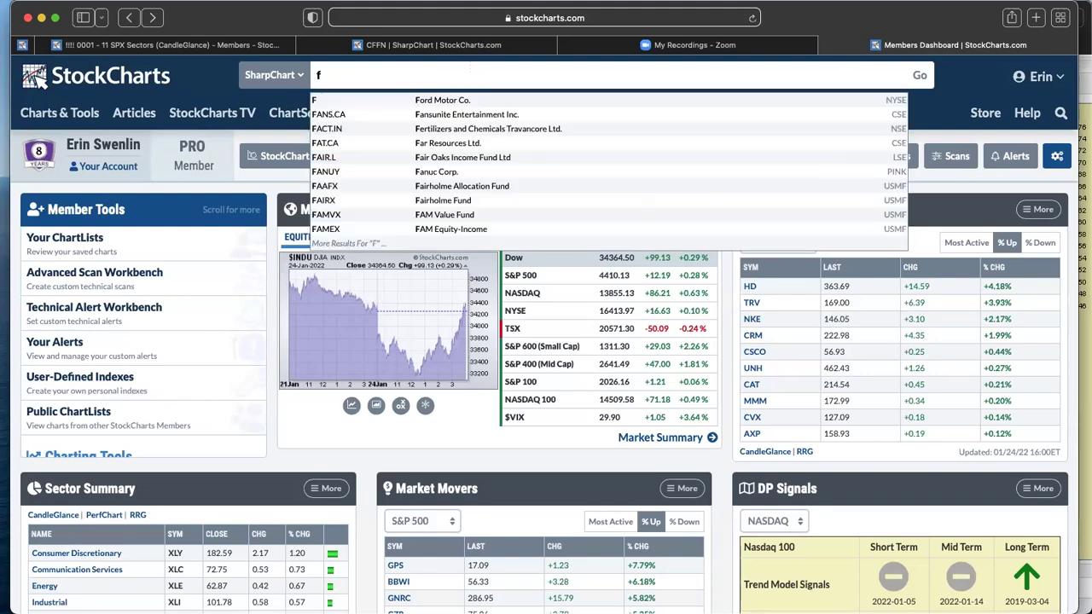
left_click(456, 87)
Browse the saved ChartLists from the Ford chart and pick one to open.
left_click(410, 157)
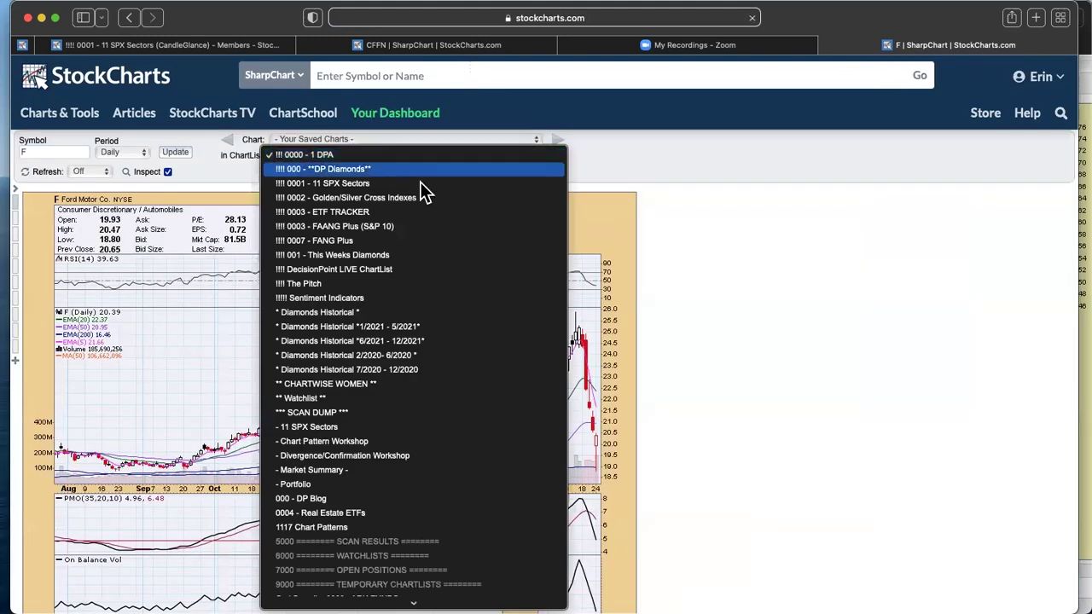
scroll(410, 554, "down", 5)
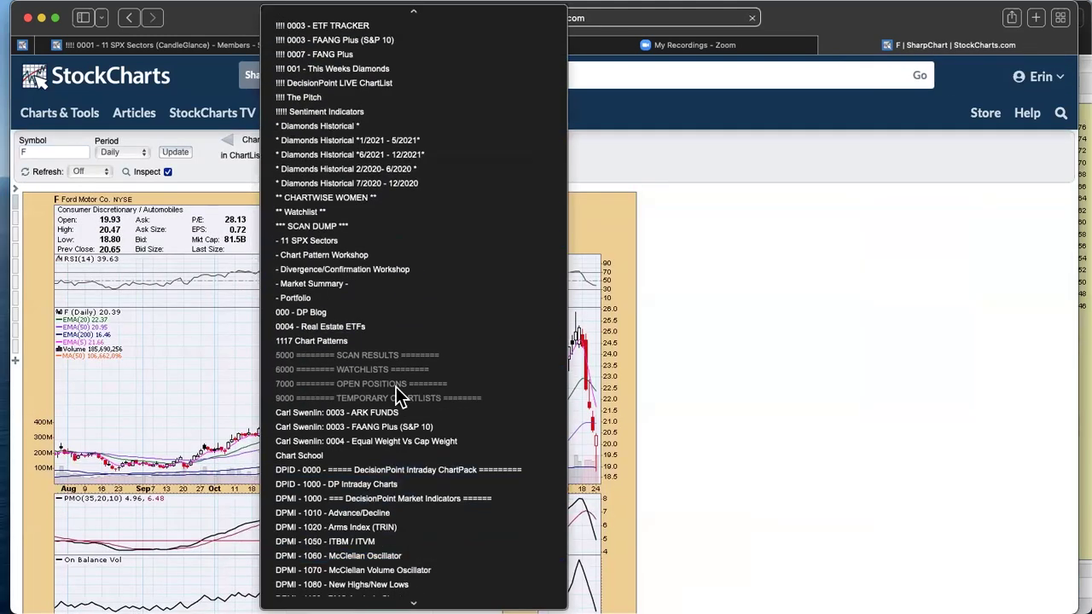
left_click(399, 461)
scroll(656, 198, "down", 3)
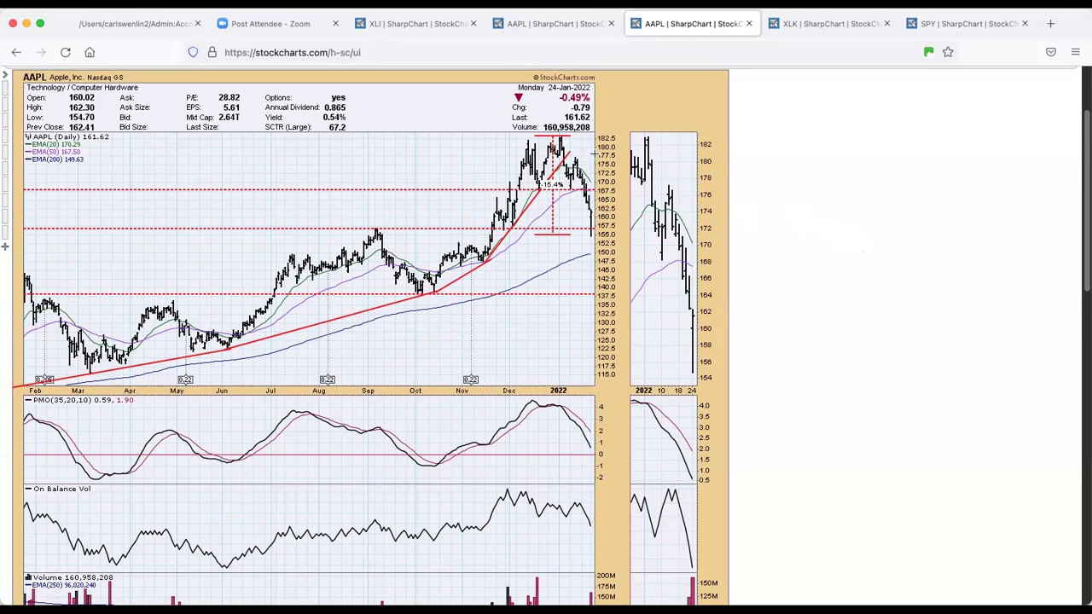
Set the range of the monthly AAPL parabolic chart to 10 years and redraw it.
left_click(556, 25)
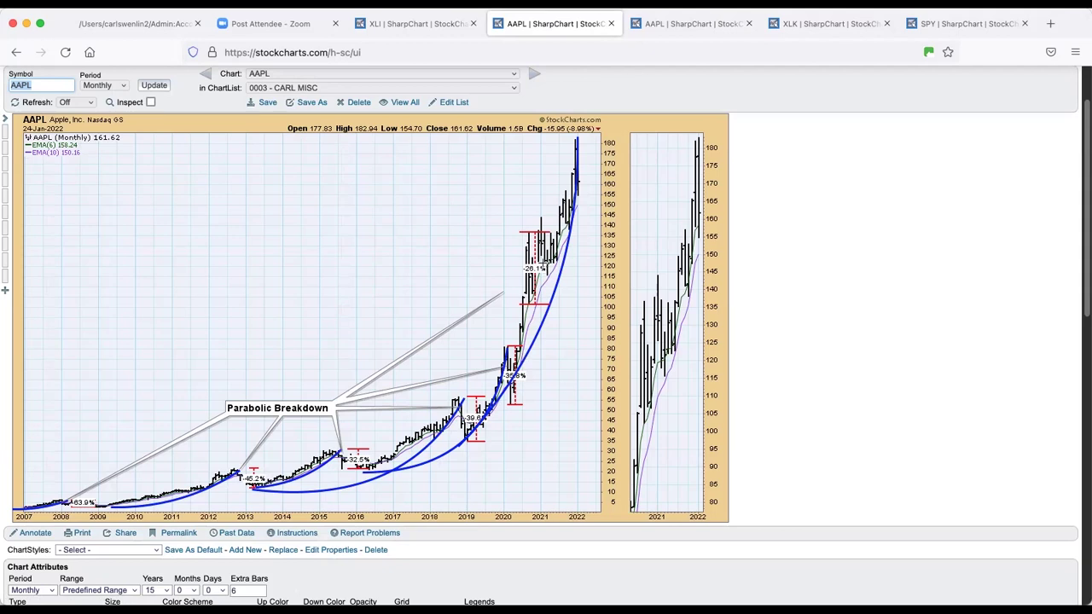
scroll(239, 563, "down", 1)
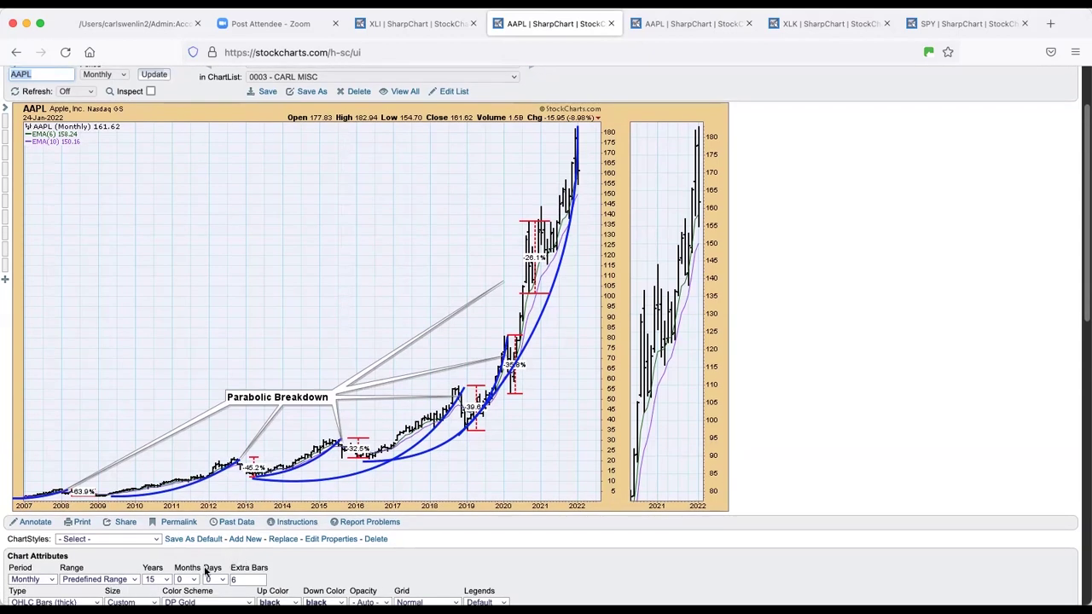
left_click(154, 579)
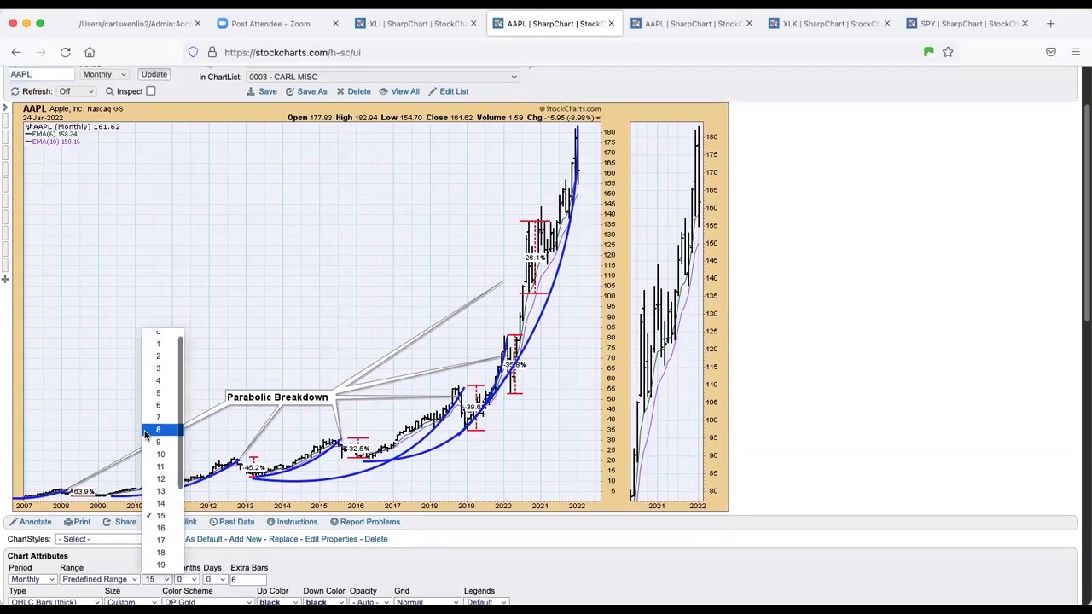
left_click(159, 454)
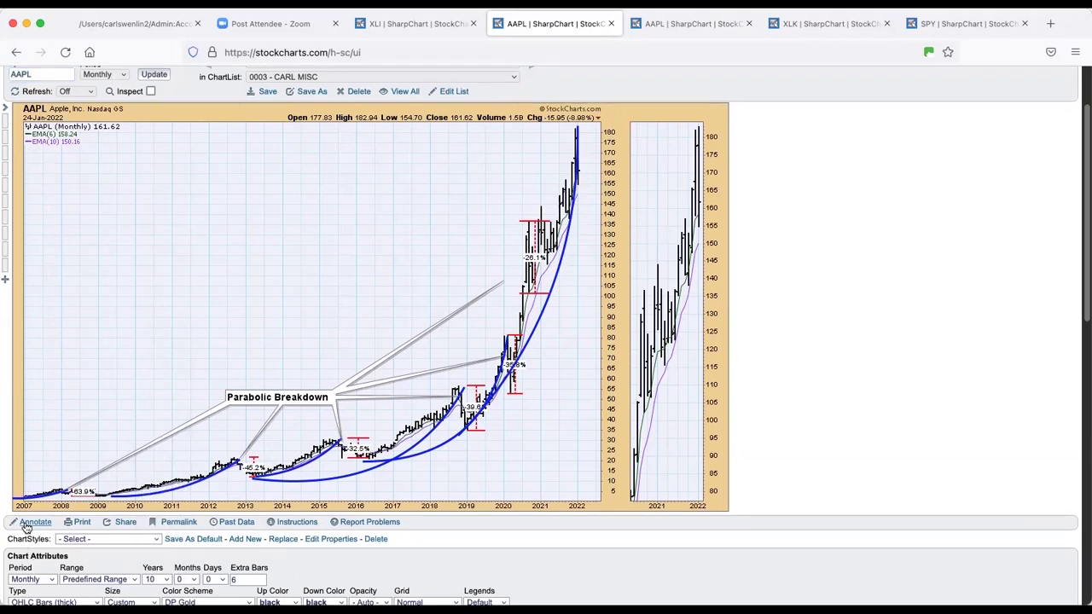
scroll(51, 580, "down", 1)
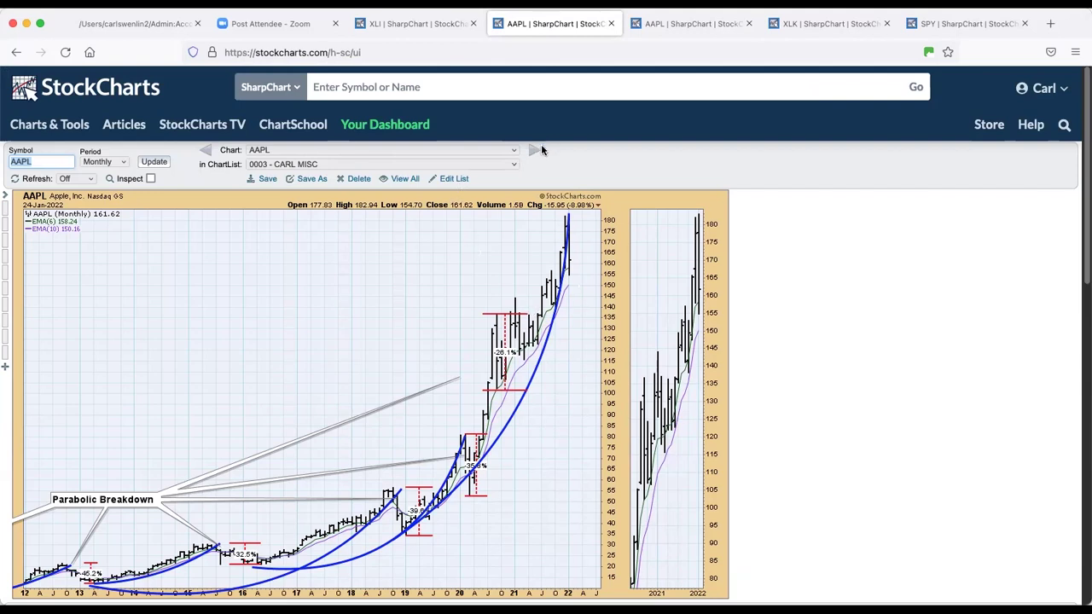
Return to the daily AAPL chart and examine the Industrials XLI chart's price, PMO, OBV and Silver/Golden Cross Index panels.
key("ctrl+Tab")
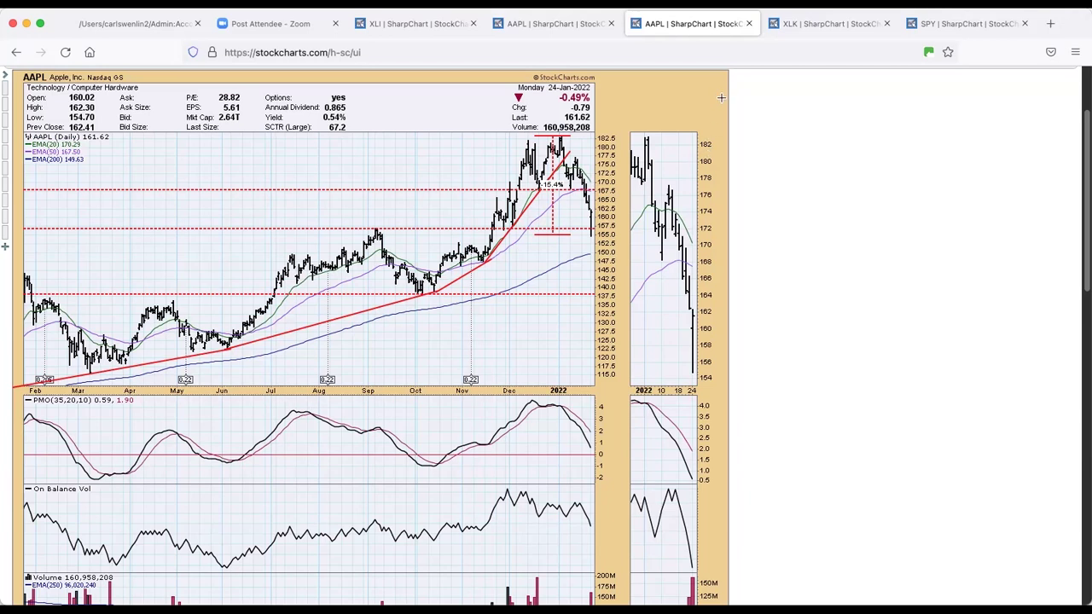
left_click(407, 32)
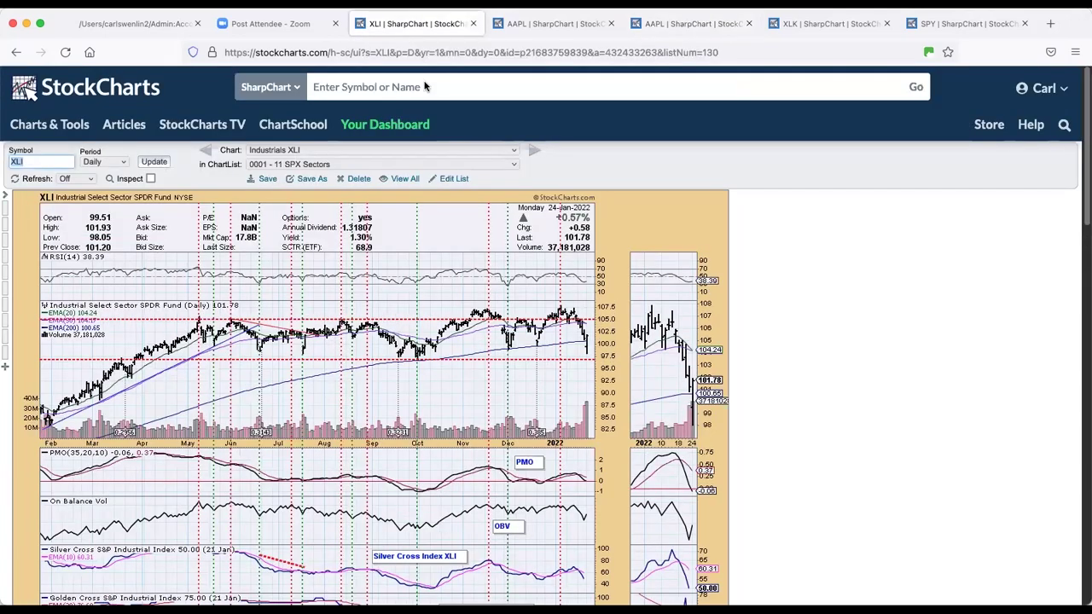
scroll(535, 280, "down", 2)
scroll(535, 280, "down", 2)
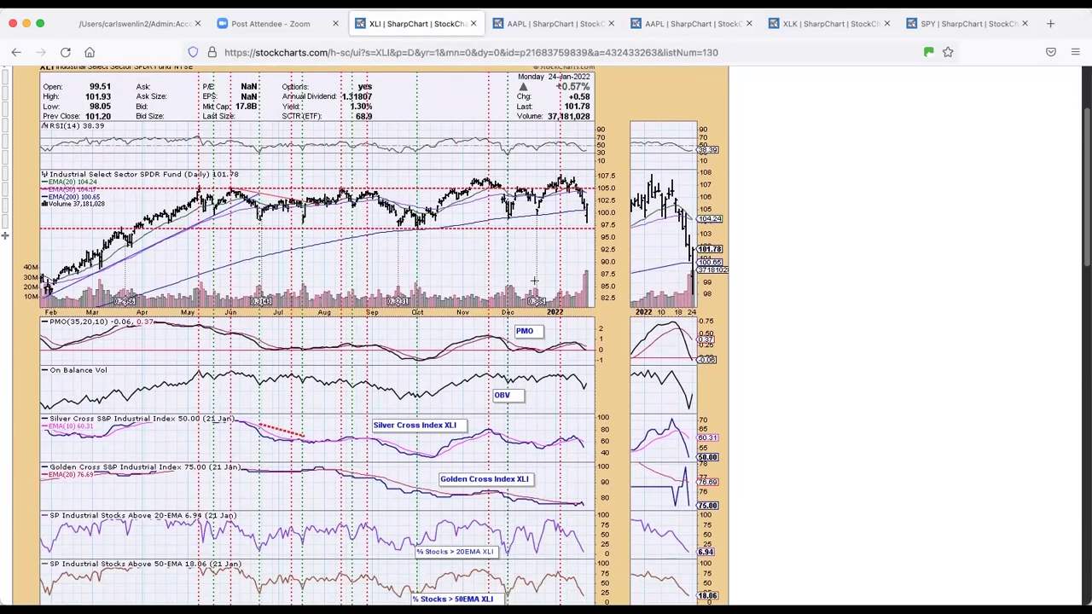
scroll(535, 277, "down", 1)
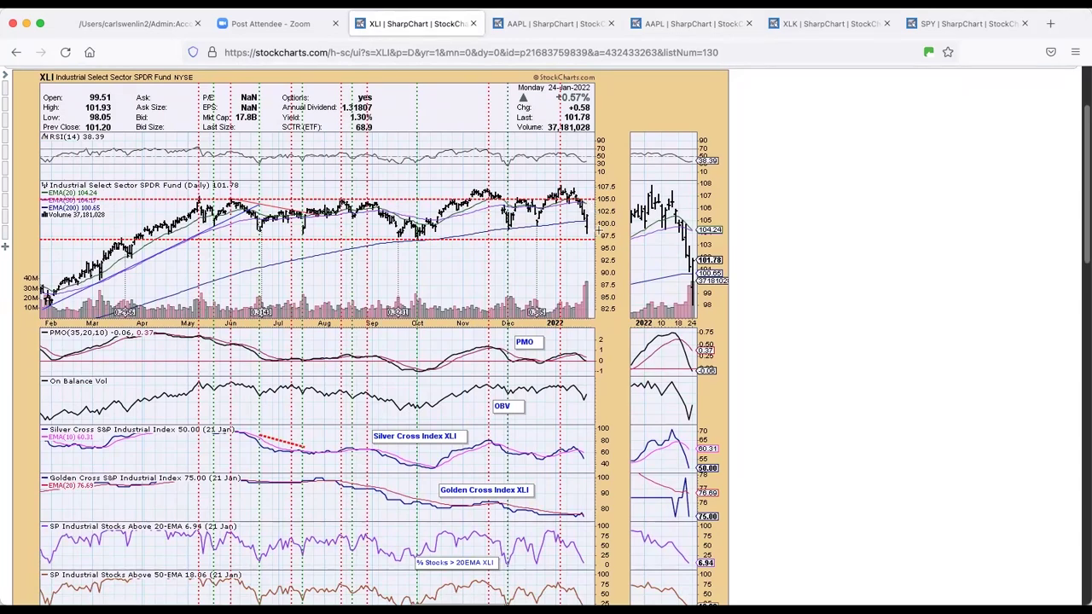
scroll(503, 167, "up", 1)
scroll(504, 167, "up", 1)
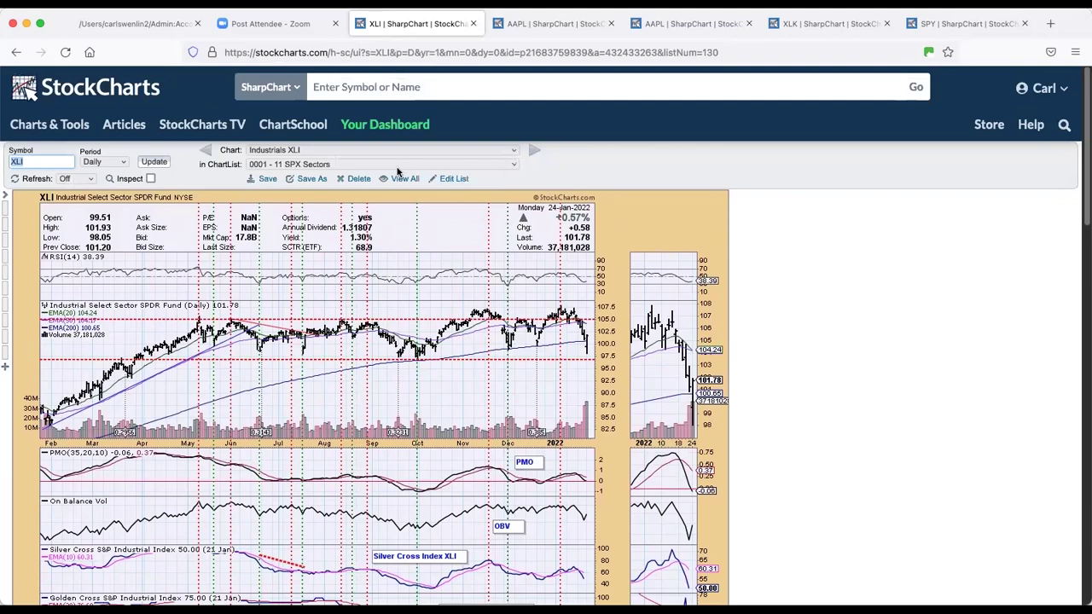
Load the Real Estate XLRE chart from the 0001 - 11 SPX Sectors ChartList and view its indicator panels.
left_click(361, 149)
left_click(342, 279)
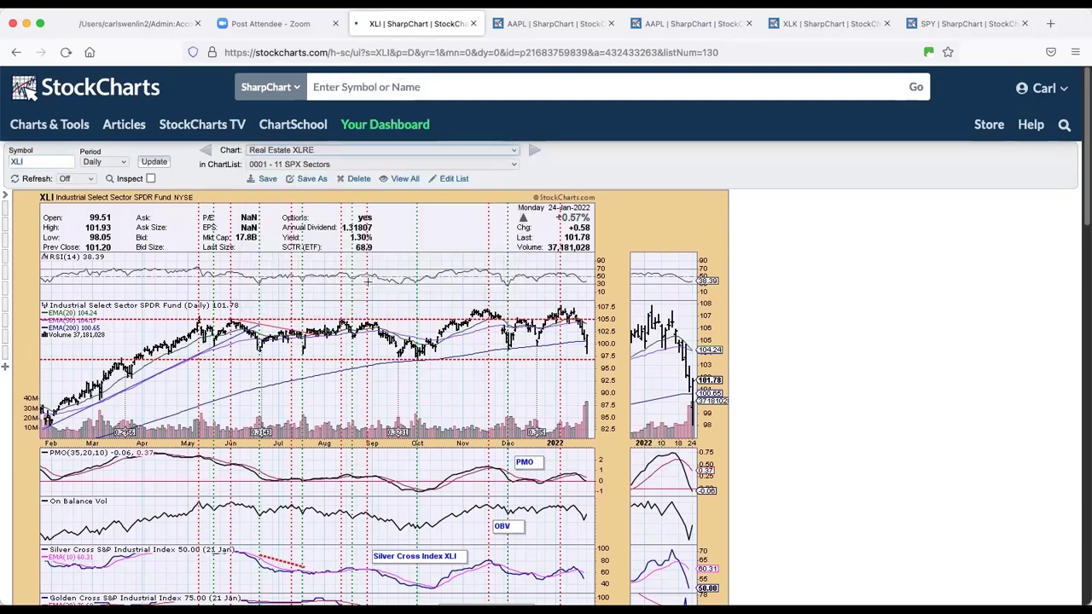
scroll(659, 348, "down", 1)
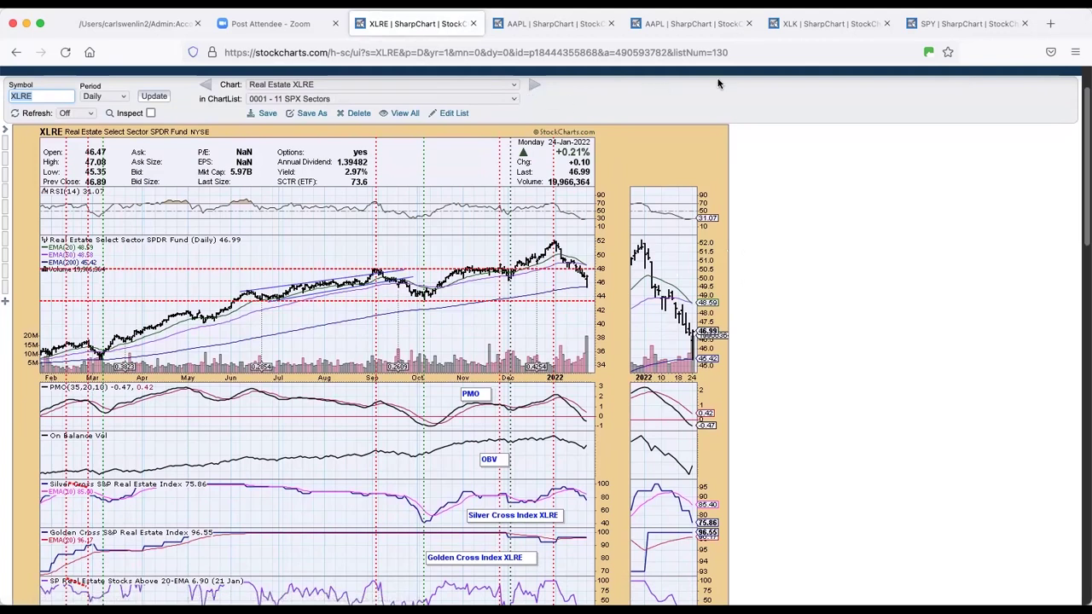
Switch to the SPY charts, load 100 - 5-mo Candle, and examine its price, PMO, OBV, volume and VIX panels.
left_click(915, 26)
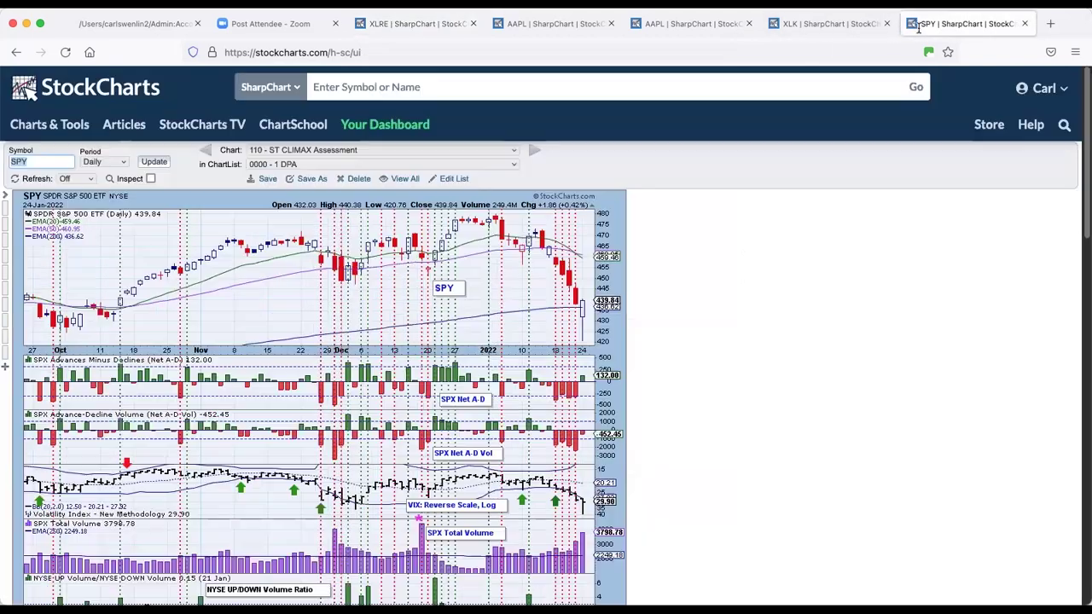
left_click(483, 151)
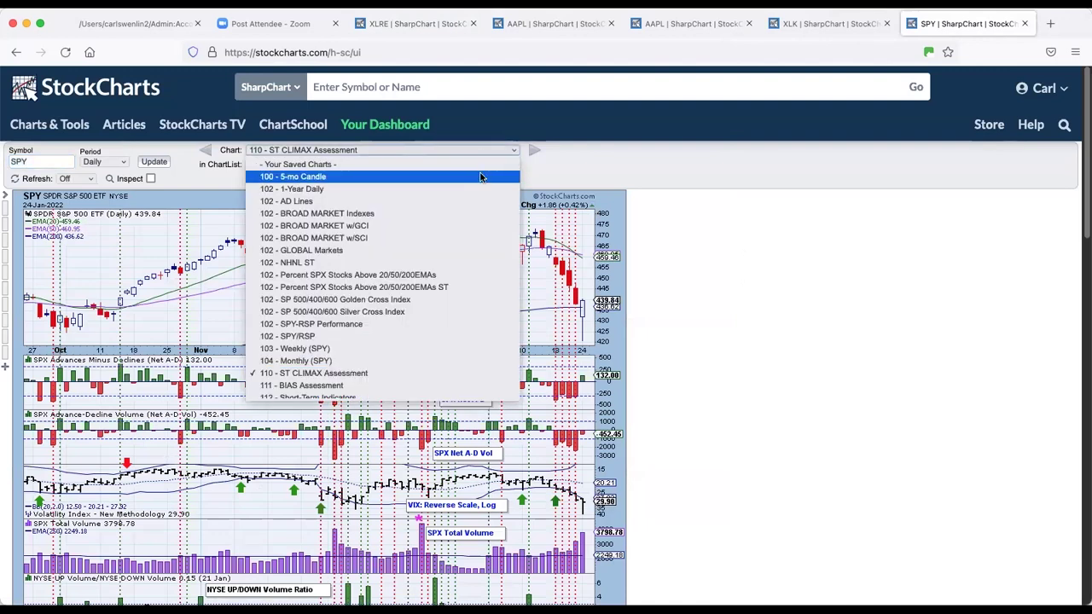
left_click(481, 177)
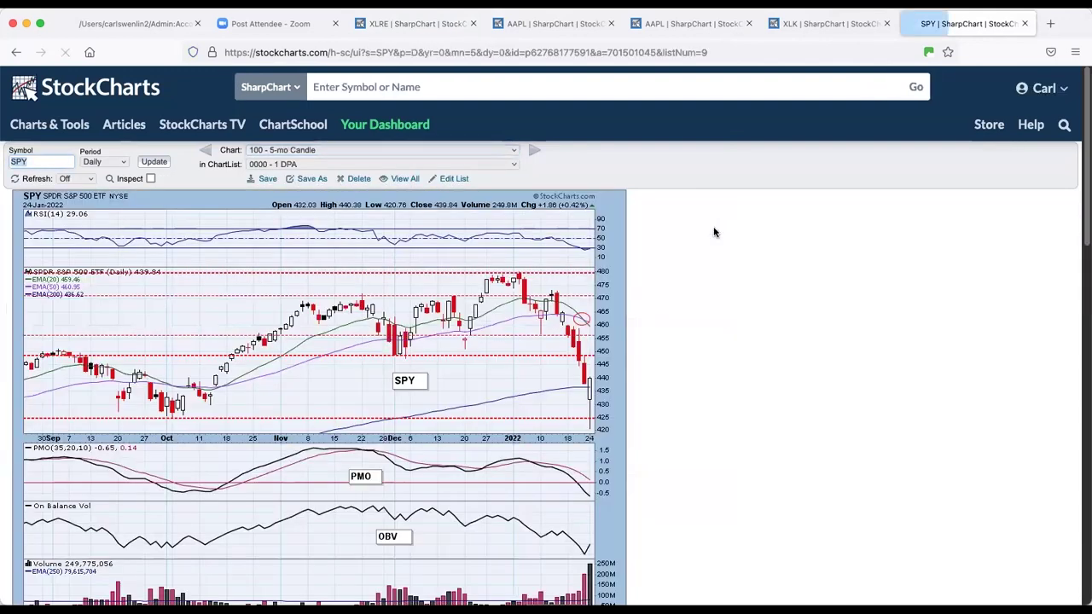
scroll(709, 235, "down", 3)
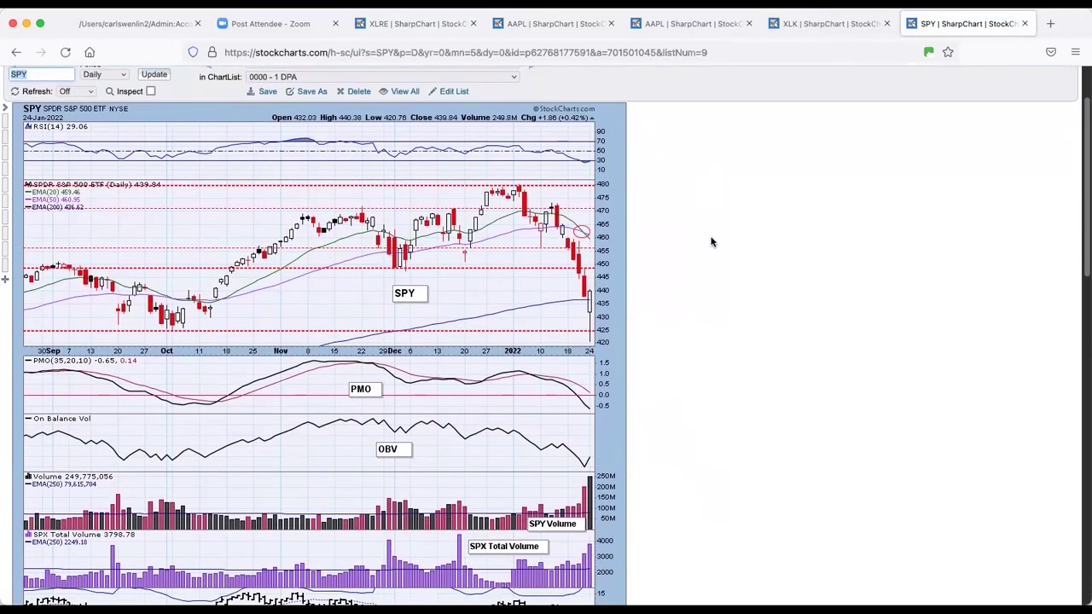
scroll(711, 239, "down", 1)
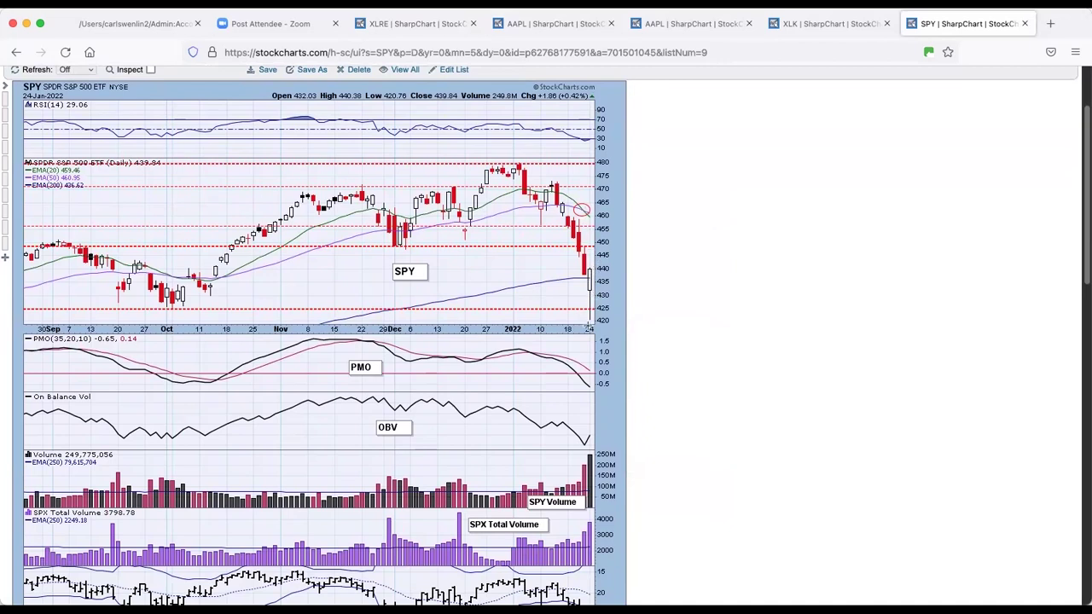
scroll(607, 383, "down", 1)
scroll(606, 382, "down", 3)
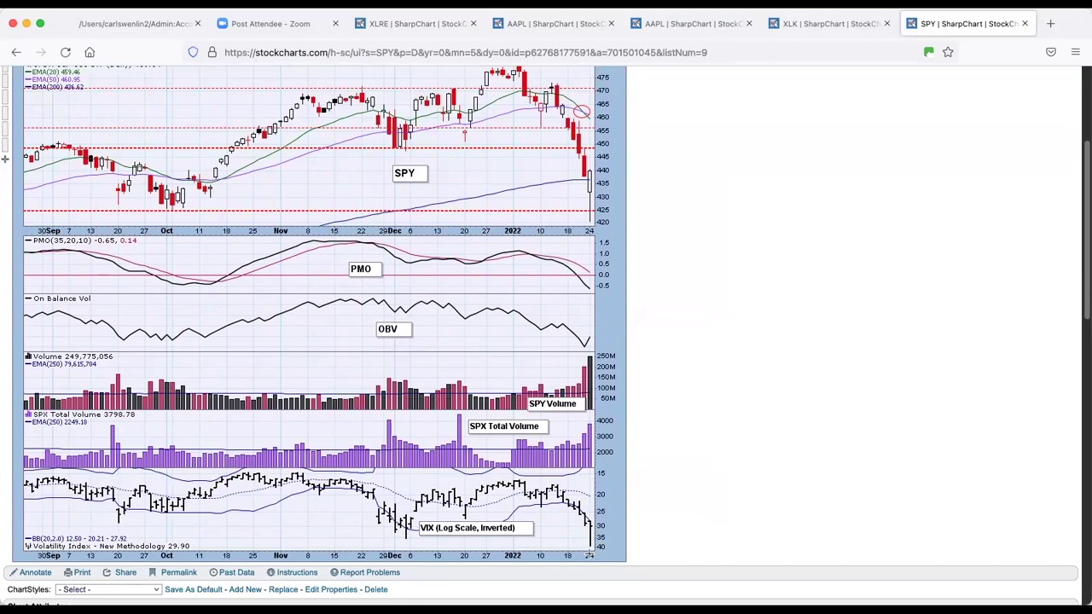
scroll(533, 153, "up", 4)
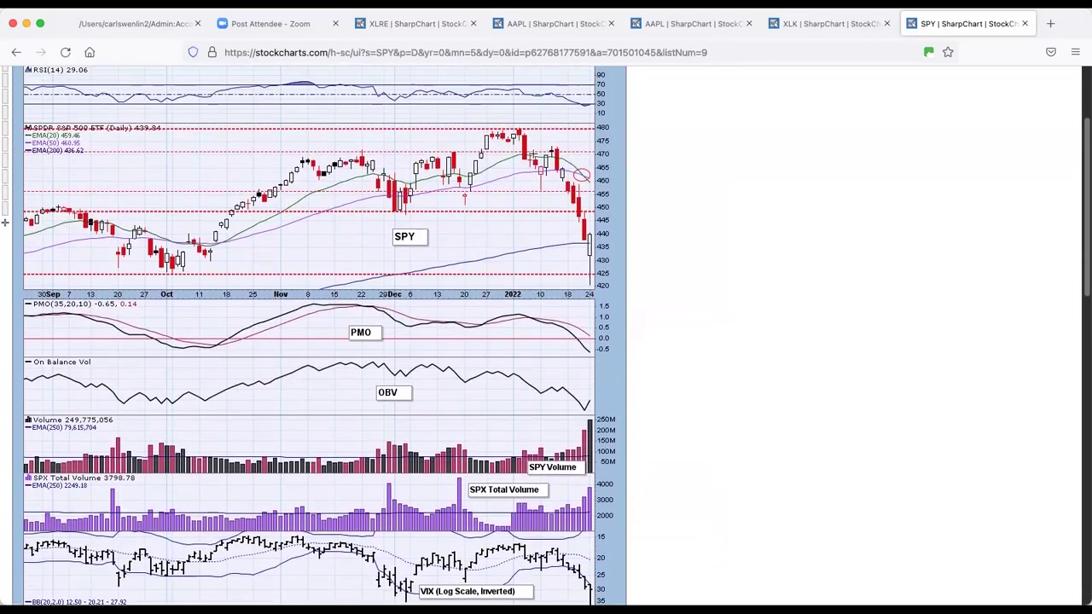
Review the 102 - 1-Year Daily SPY chart and advance to the 102 - AD Lines chart.
left_click(535, 70)
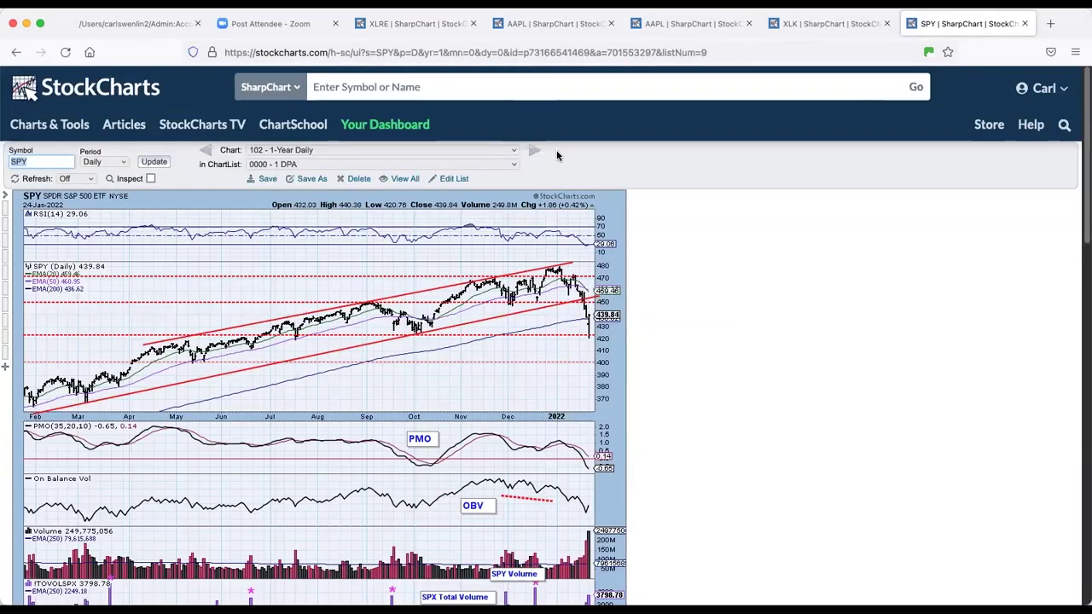
scroll(557, 154, "down", 2)
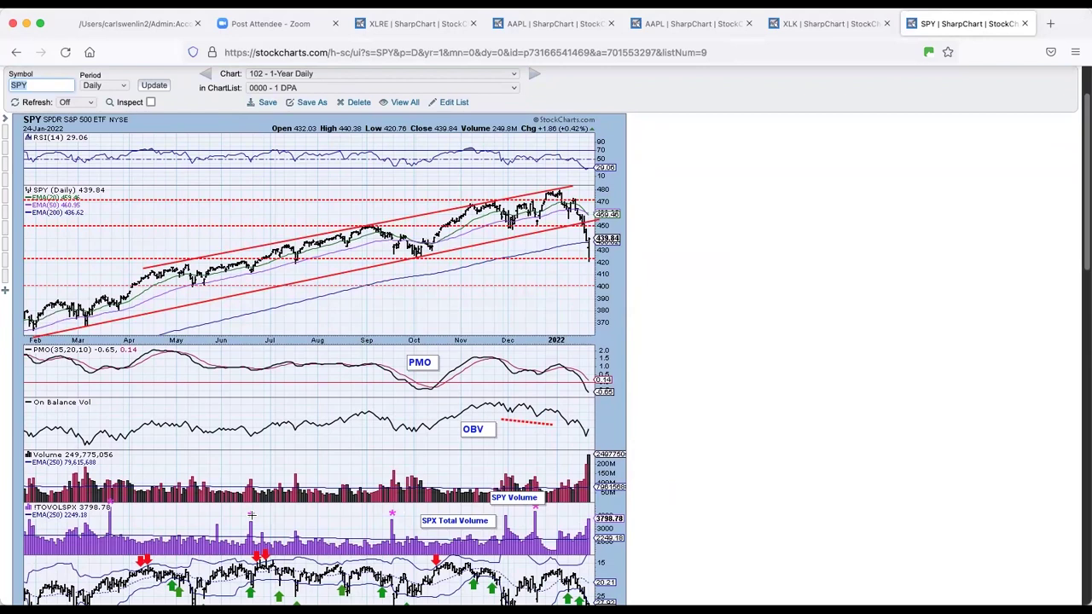
left_click(251, 515)
left_click(534, 74)
scroll(530, 368, "down", 1)
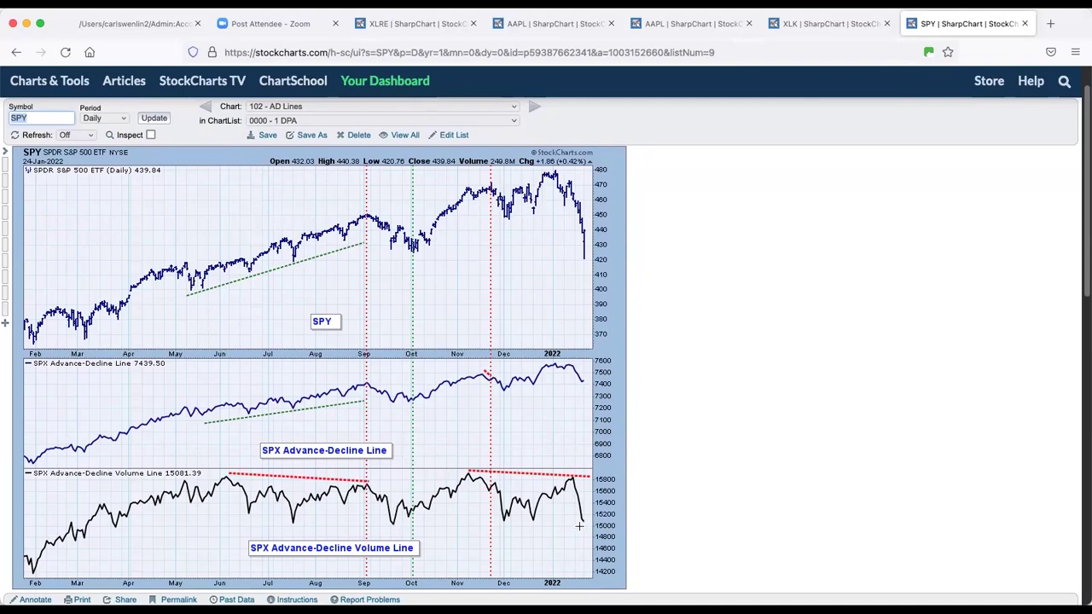
Load the 102 - BROAD MARKET w/SCI chart and examine the Silver Cross Indexes for the S&P 500, NASDAQ and NYSE.
left_click(480, 109)
left_click(314, 194)
scroll(705, 357, "down", 4)
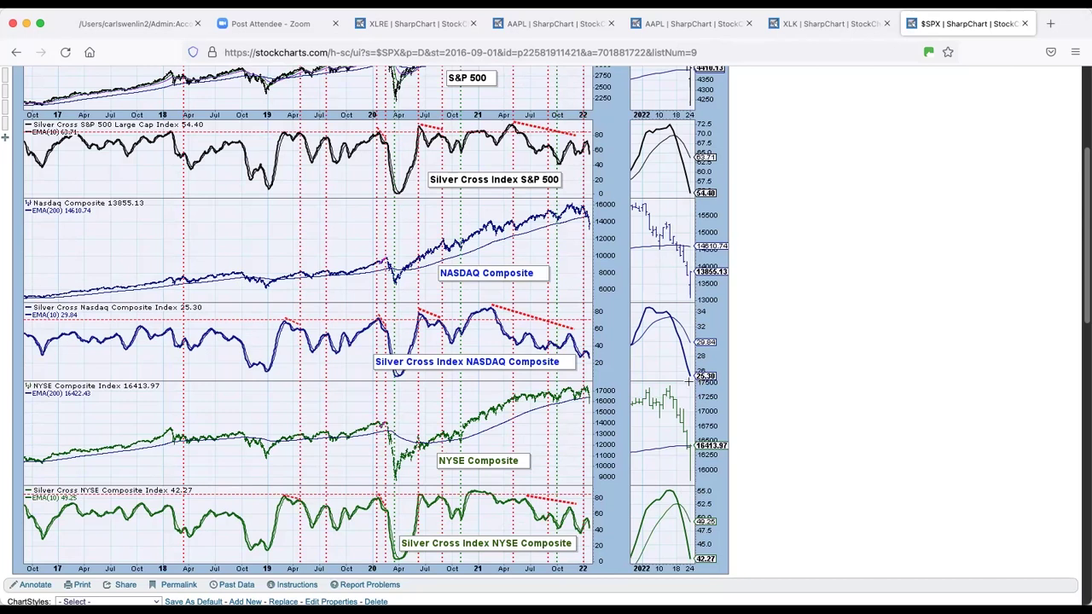
scroll(659, 333, "up", 5)
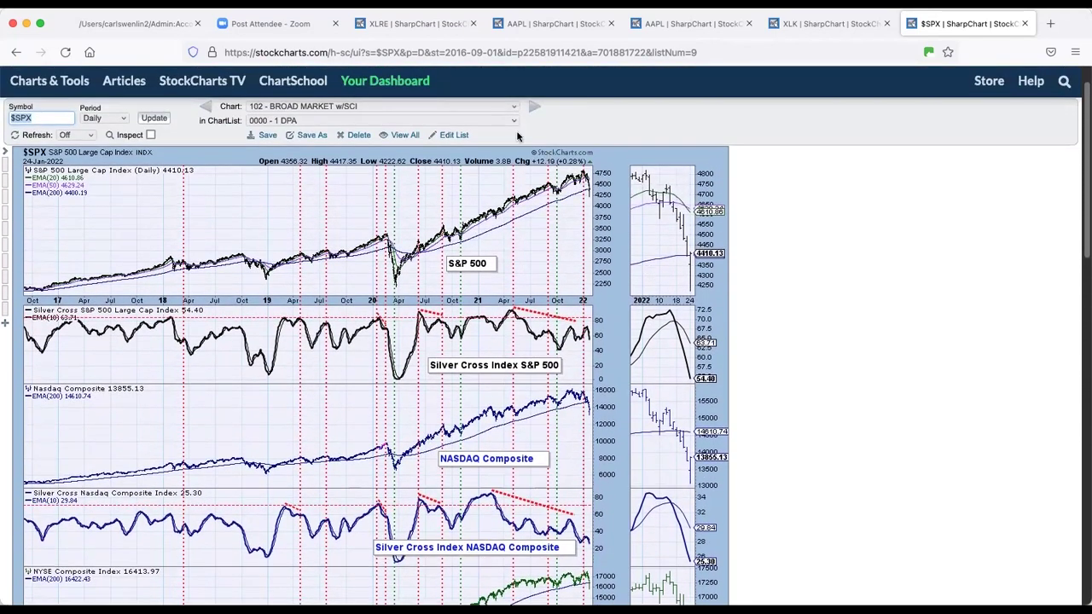
Load the 102 - NHNL ST chart to view SPX new highs and new lows.
left_click(467, 106)
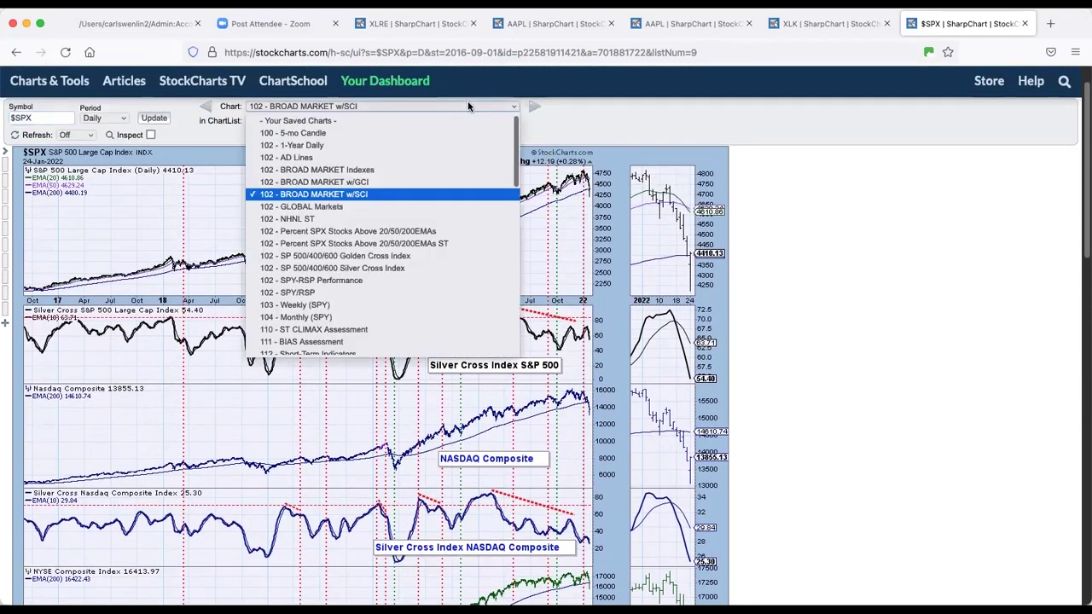
left_click(451, 218)
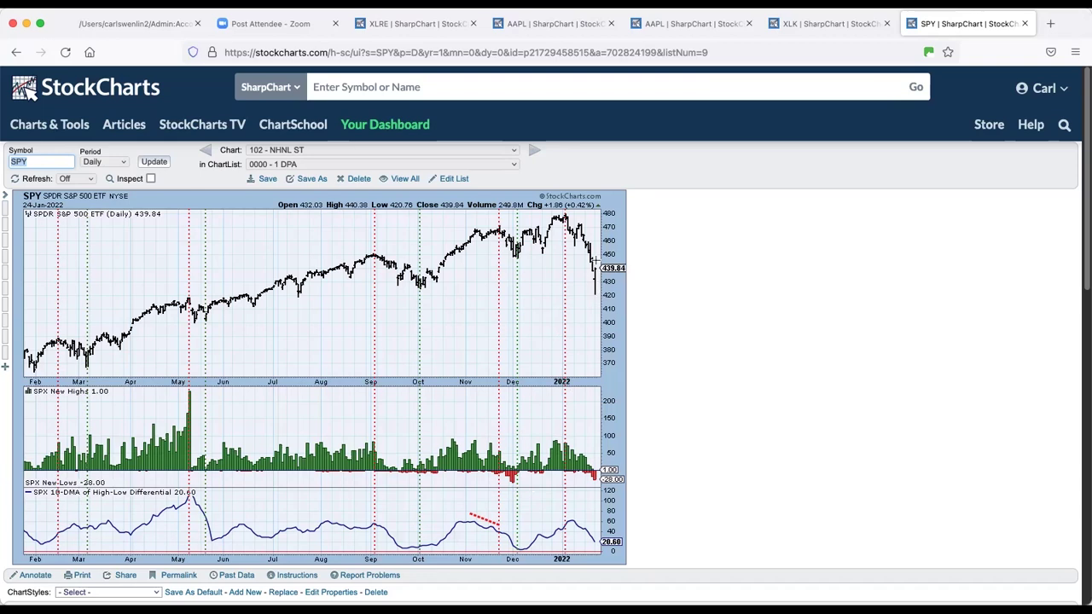
View the 103 - Weekly (SPY) chart and advance to the 104 - Monthly (SPY) chart.
key("Right")
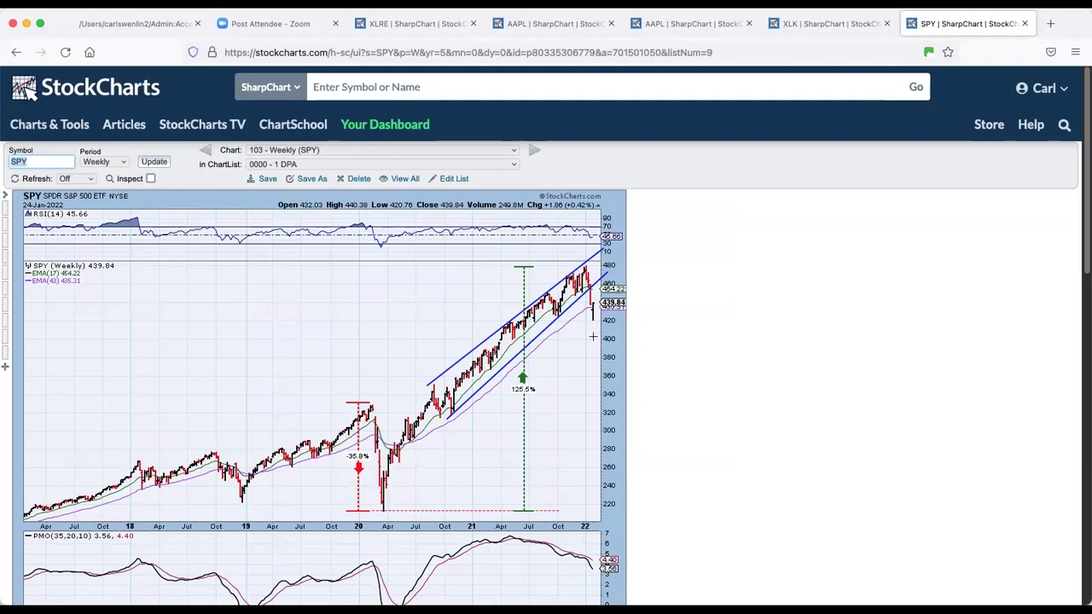
left_click(533, 153)
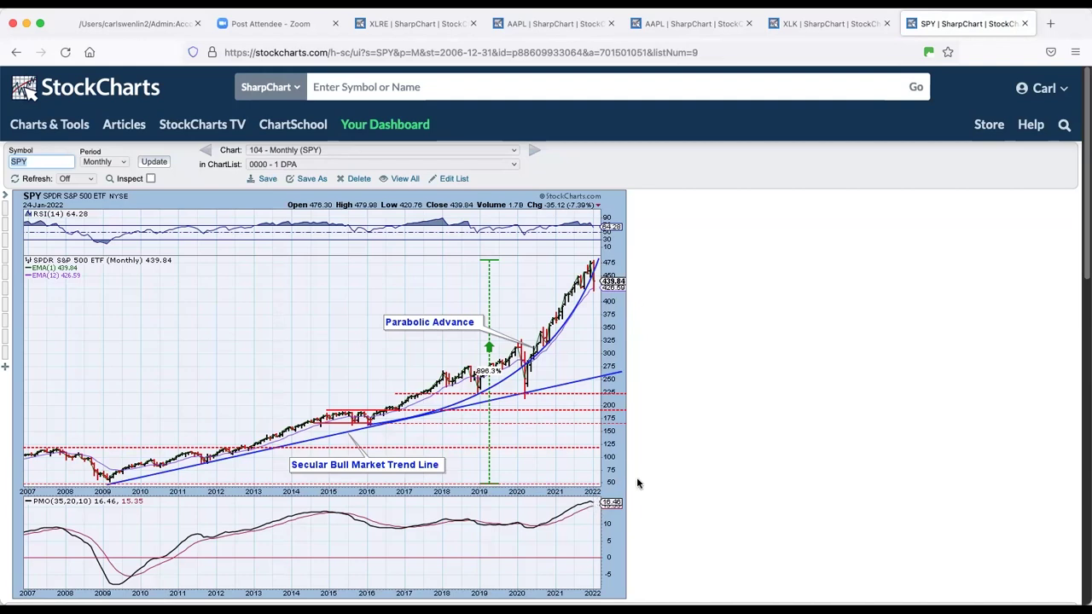
Load the 110 - ST CLIMAX Assessment chart and examine its SPX Net A-D, VIX, total volume and up/down volume ratio panels.
left_click(466, 147)
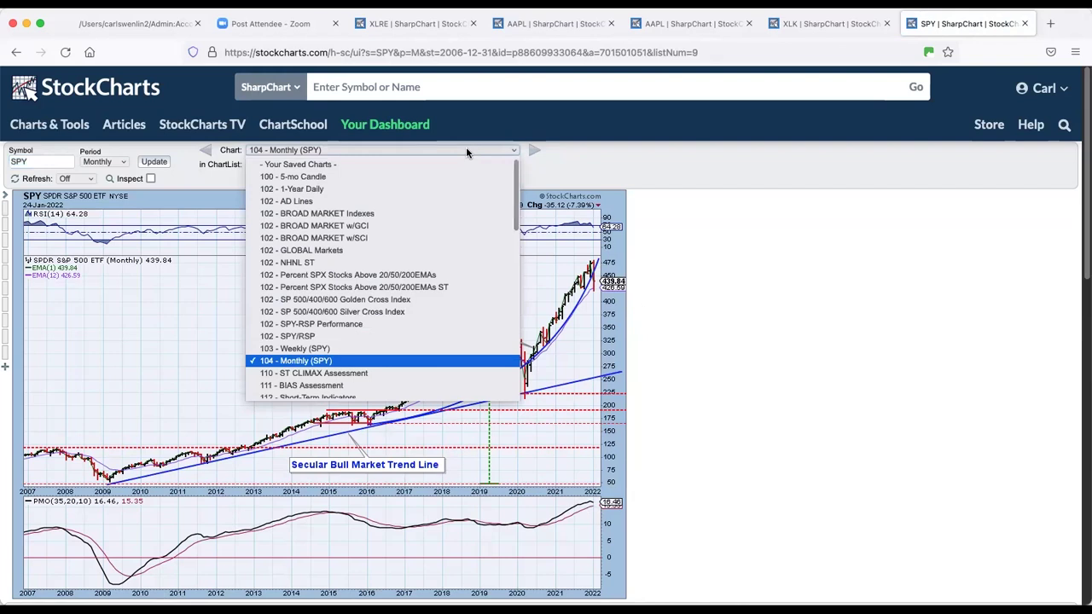
left_click(451, 373)
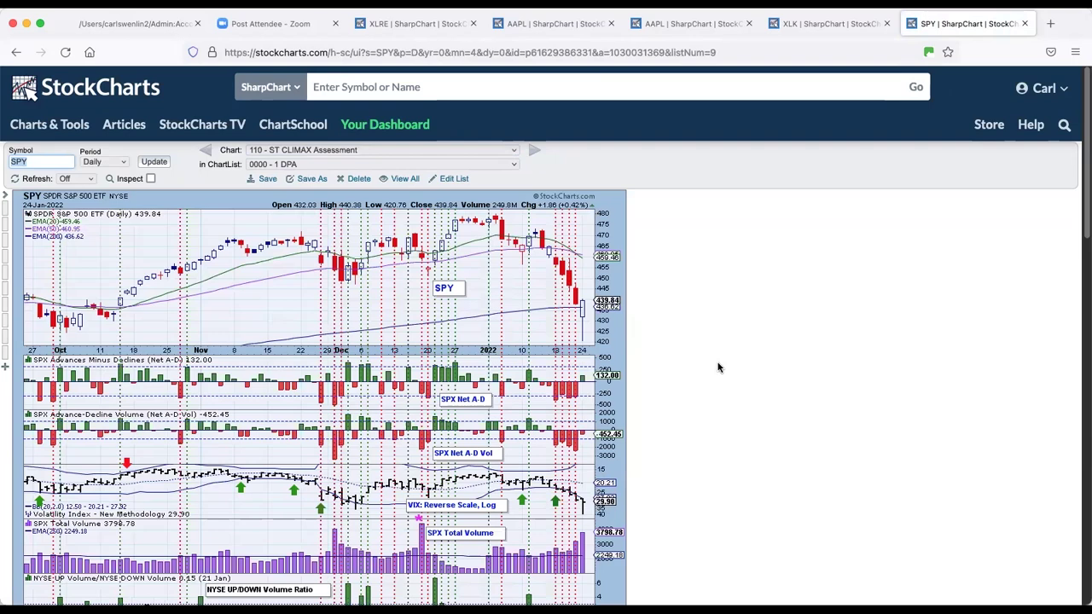
scroll(717, 367, "down", 1)
scroll(717, 365, "down", 2)
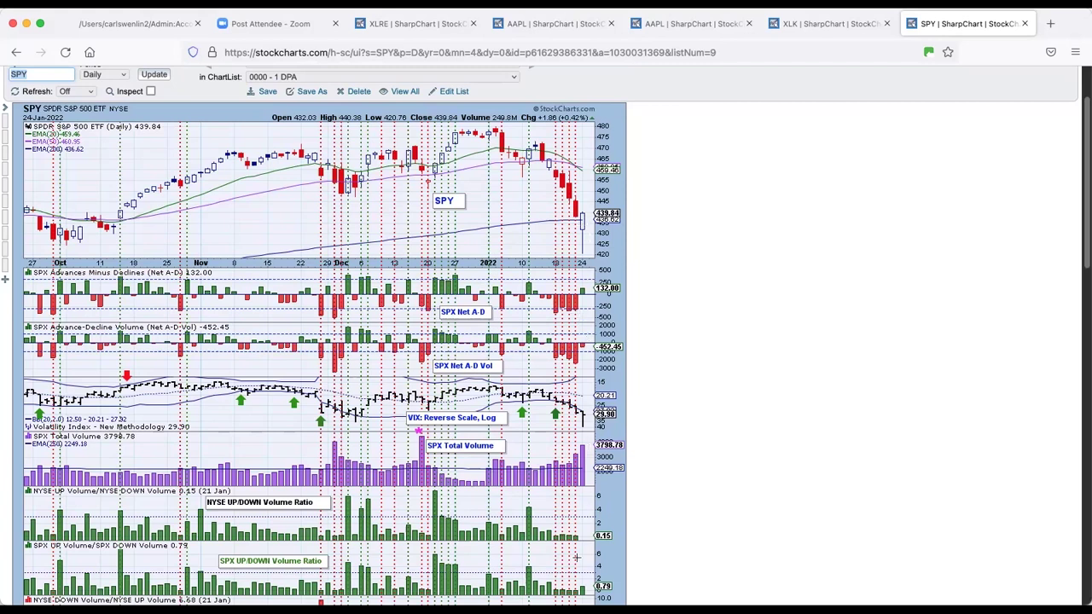
scroll(585, 581, "down", 1)
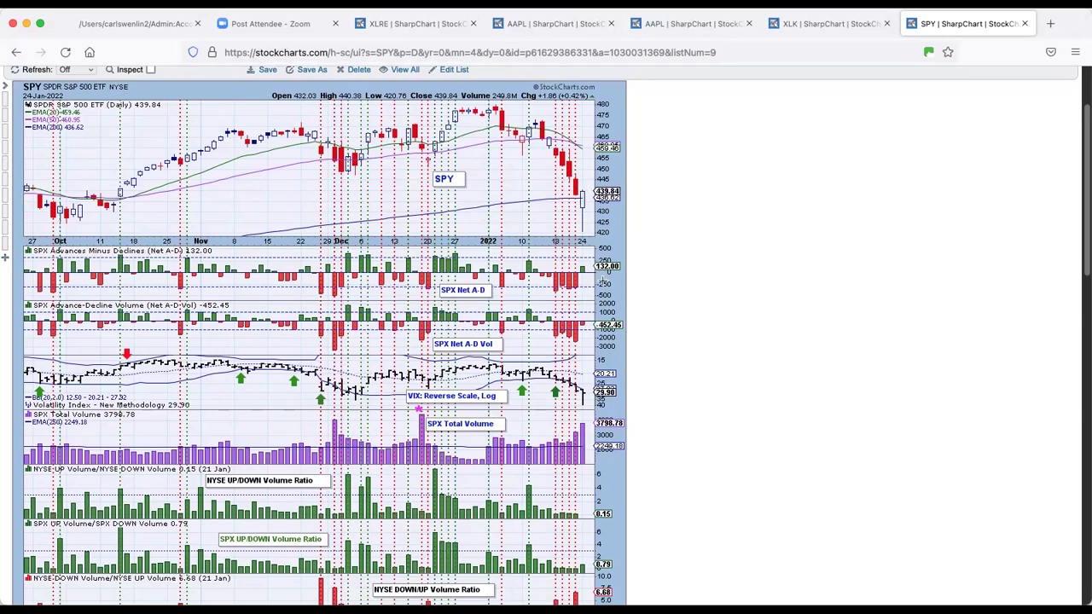
scroll(602, 280, "down", 3)
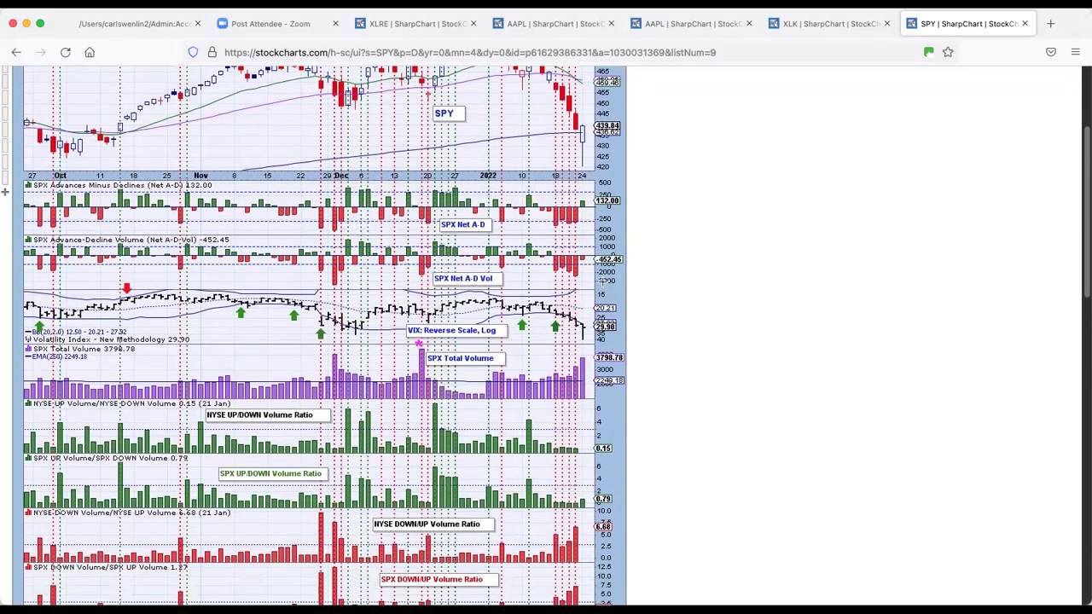
scroll(603, 282, "down", 3)
scroll(603, 282, "up", 4)
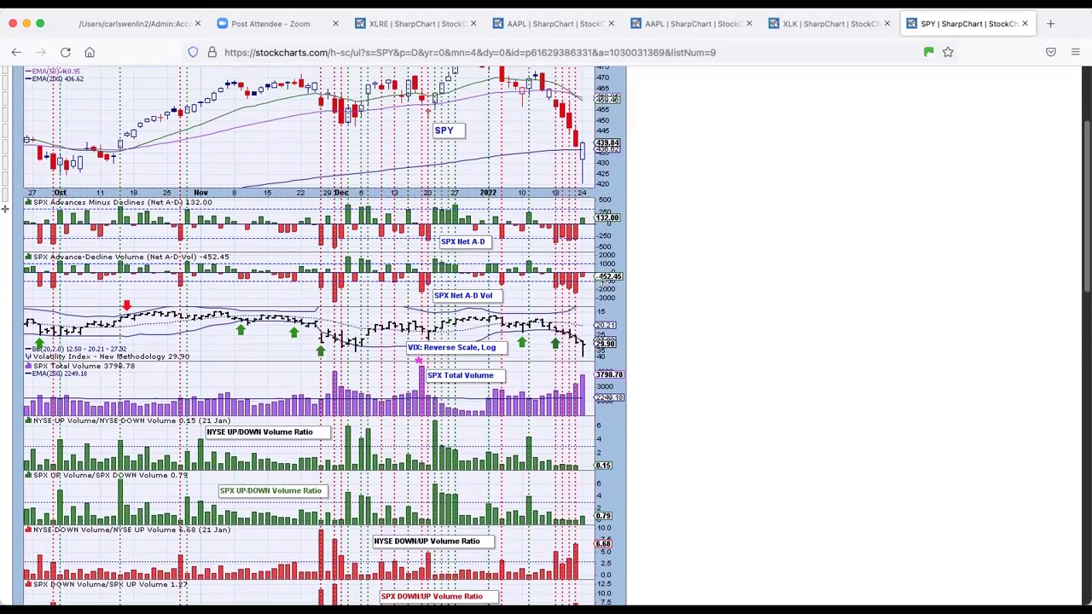
scroll(456, 153, "up", 5)
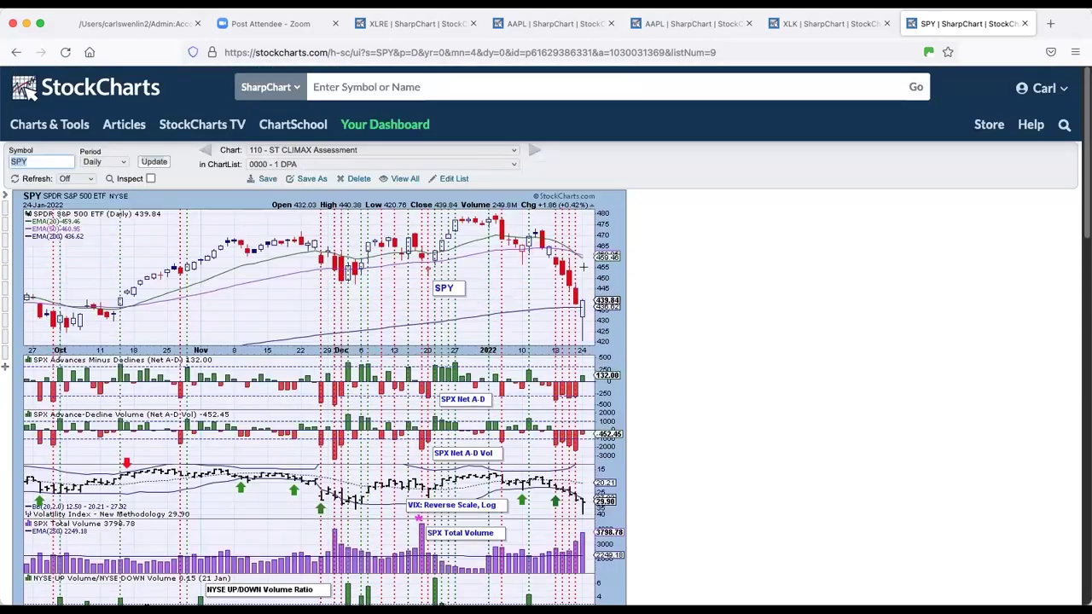
Load the 111 - BIAS Assessment chart and examine the S&P 500 Silver Cross, Golden Cross and percent-above-EMA panels.
left_click(456, 150)
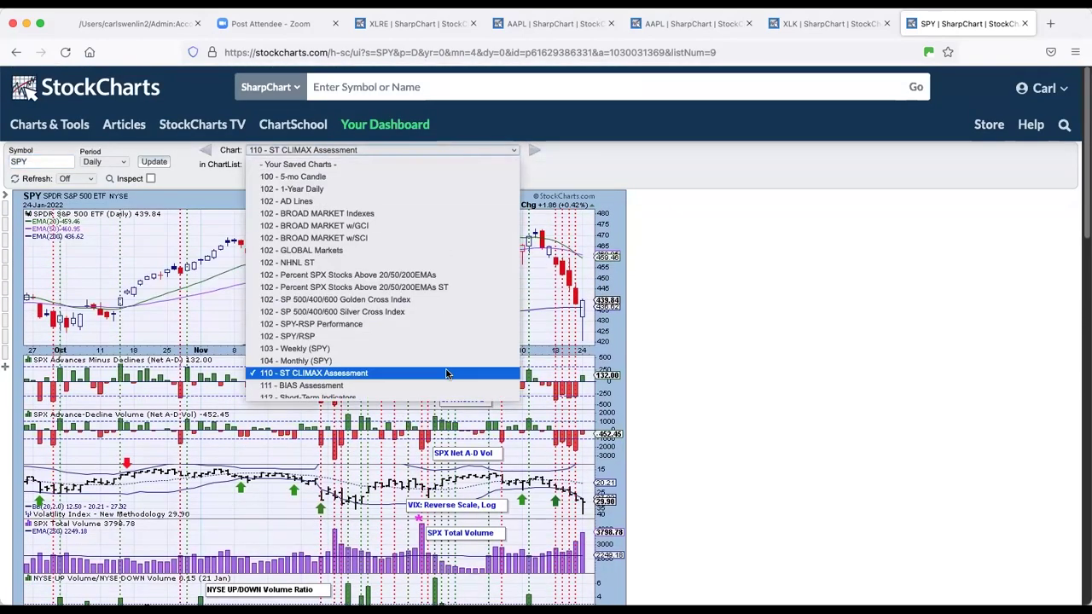
scroll(443, 389, "down", 3)
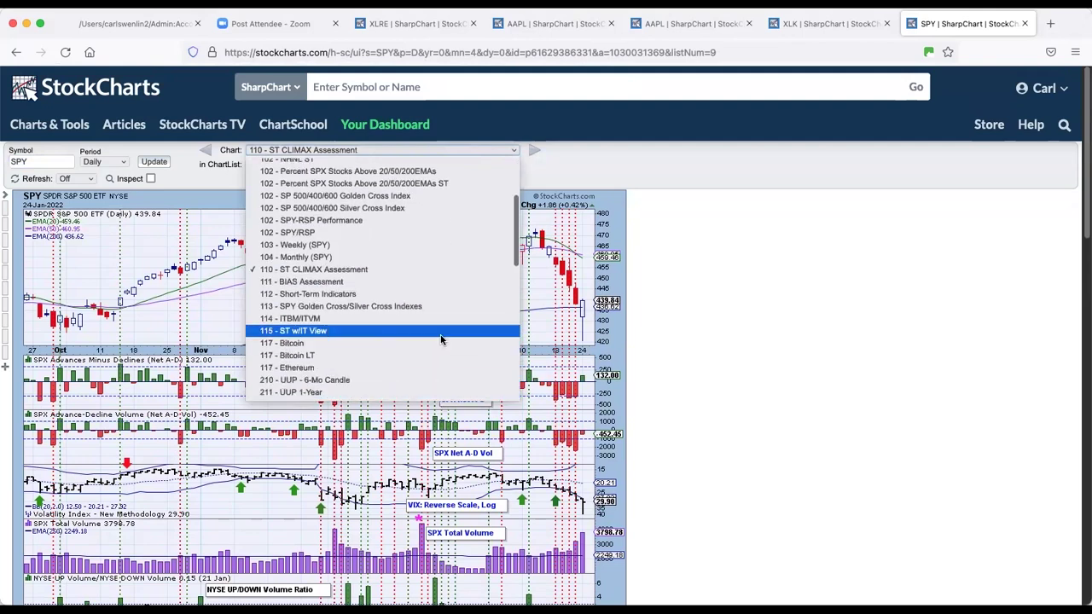
left_click(435, 282)
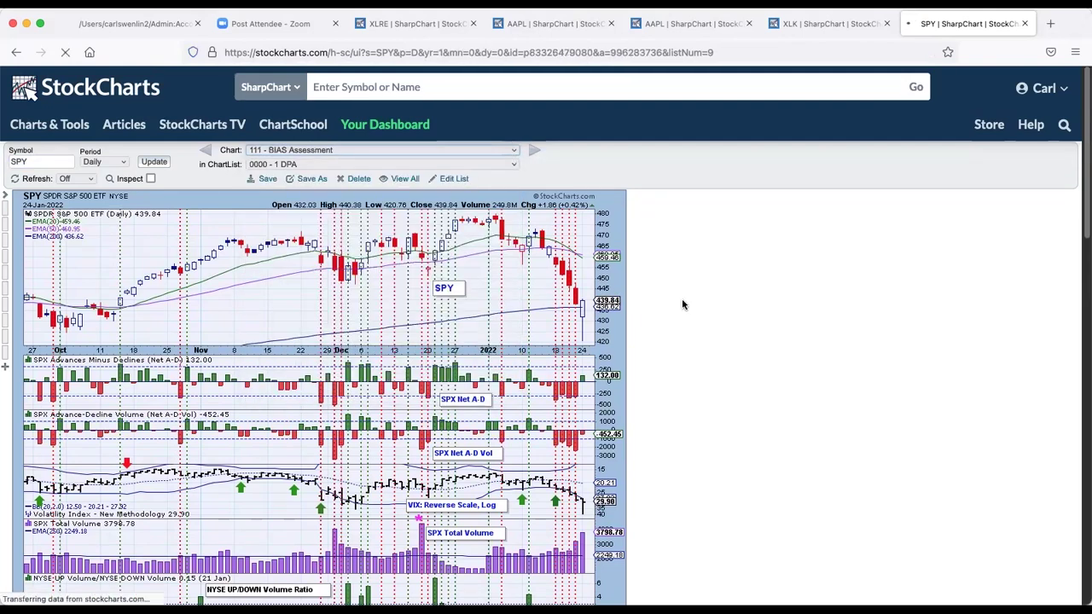
scroll(682, 299, "down", 1)
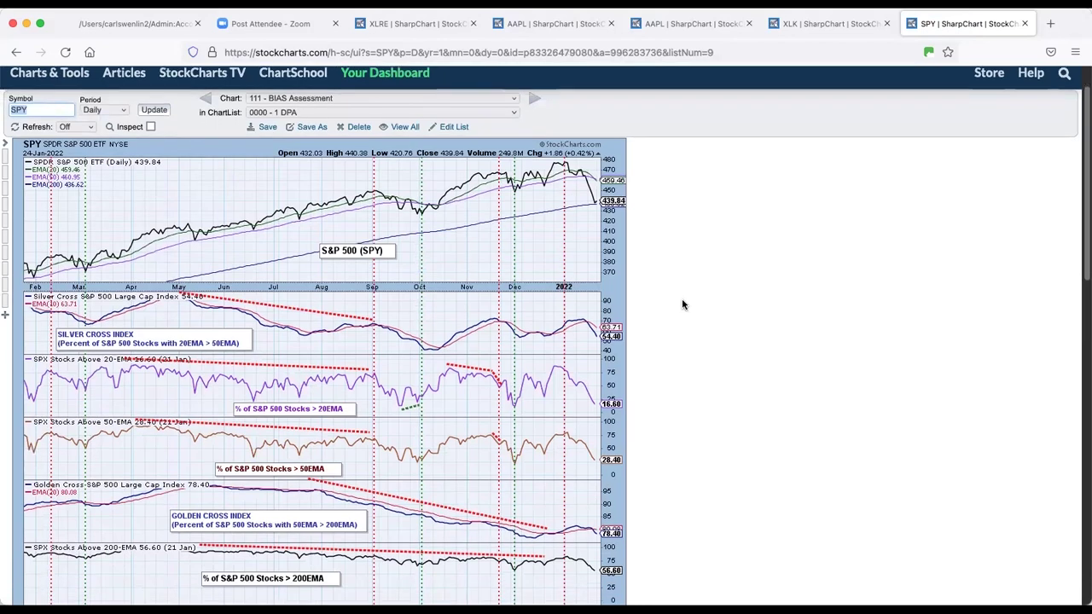
scroll(682, 304, "down", 1)
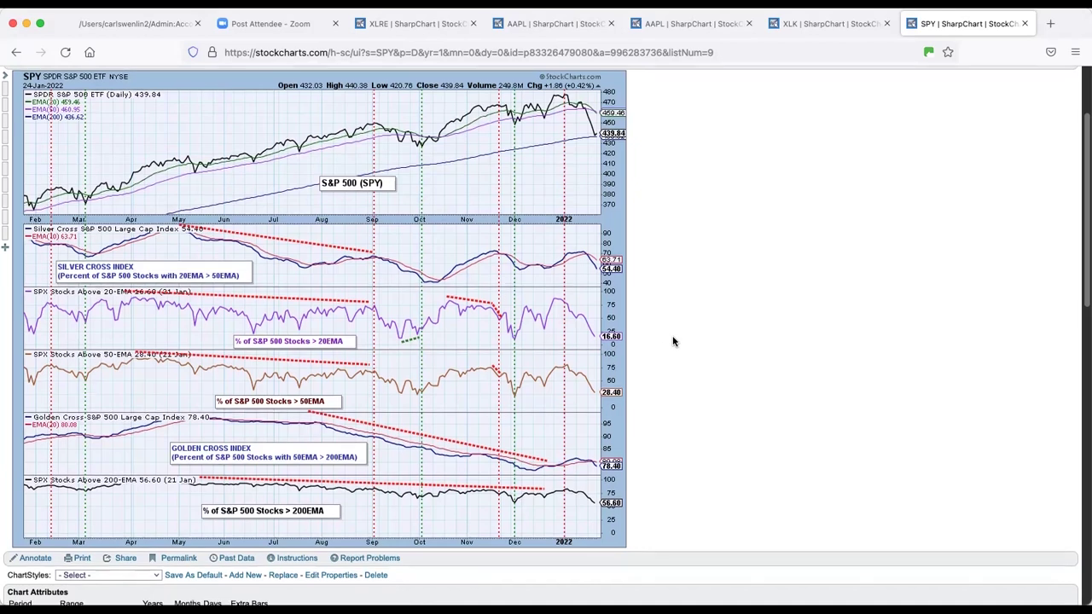
Load the 112 - Short-Term Indicators chart and review the PMO, STO-B, STO-V and participation panels.
scroll(673, 342, "up", 2)
left_click(433, 95)
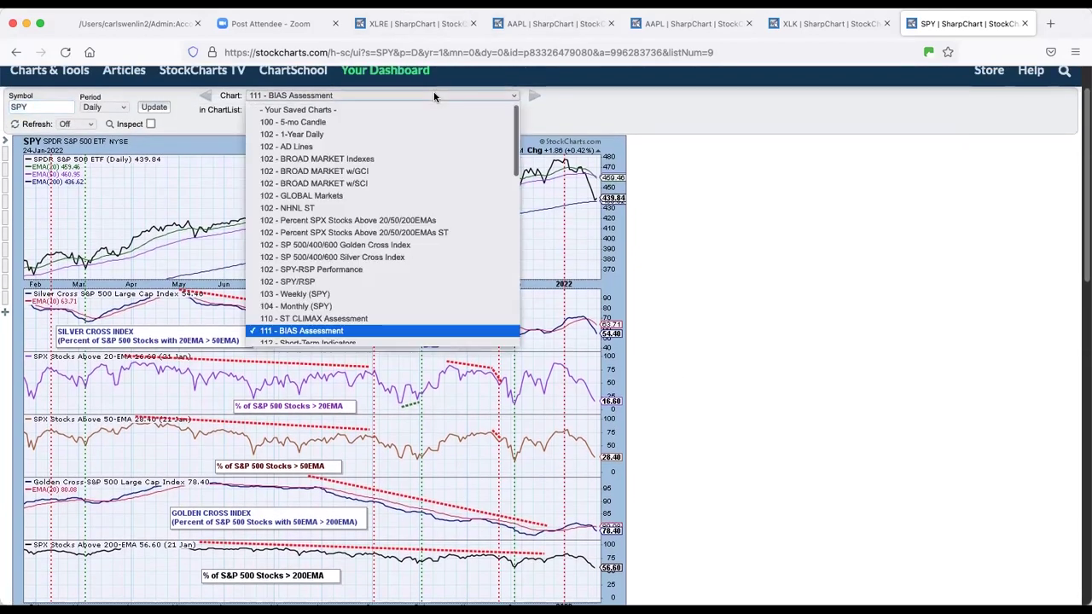
left_click(414, 337)
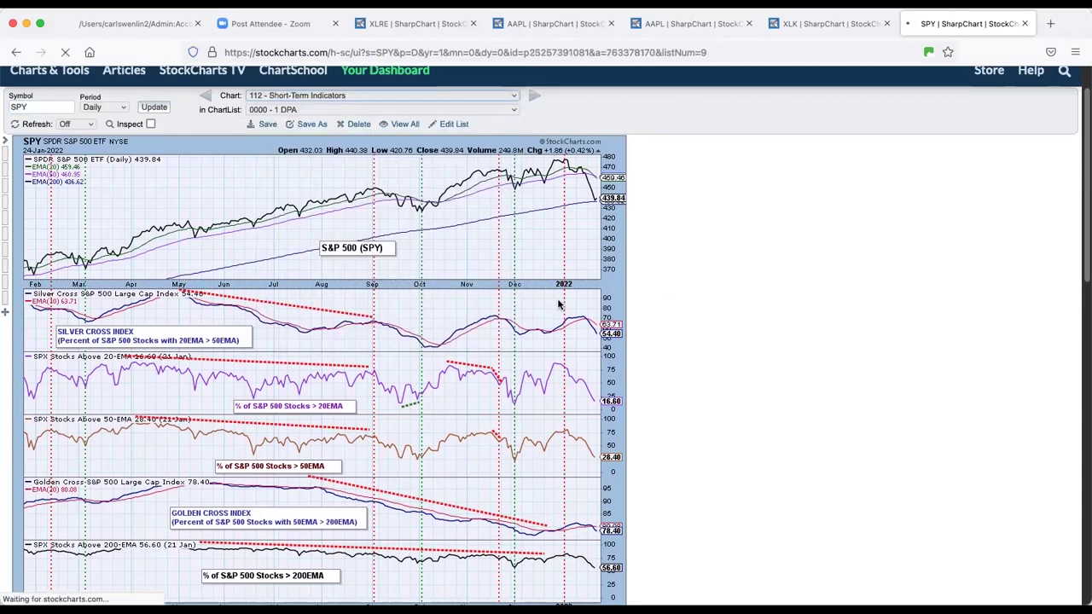
scroll(664, 293, "down", 2)
scroll(664, 292, "down", 2)
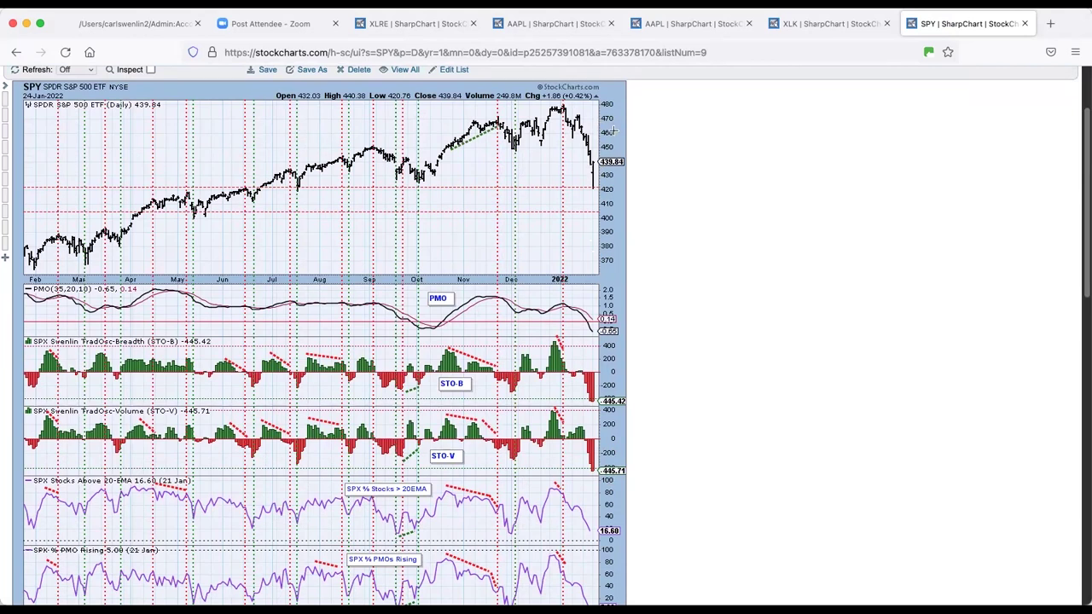
Load the 114 - ITBM/ITVM chart and review its PMO, ITBM, ITVM and PMO crossover BUY signals panels.
key("Down")
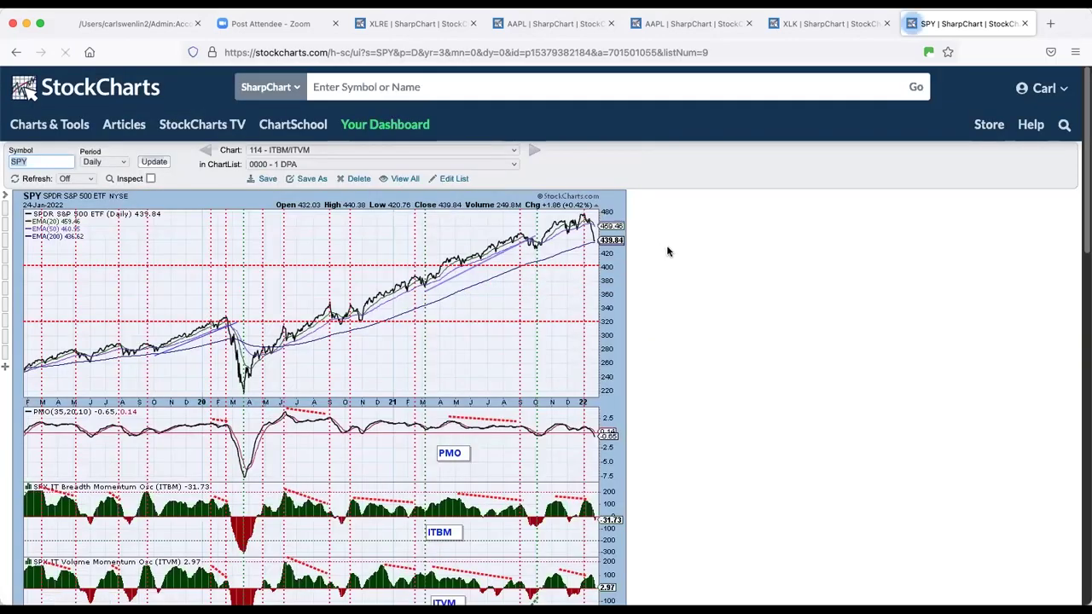
scroll(668, 248, "down", 3)
scroll(668, 246, "down", 2)
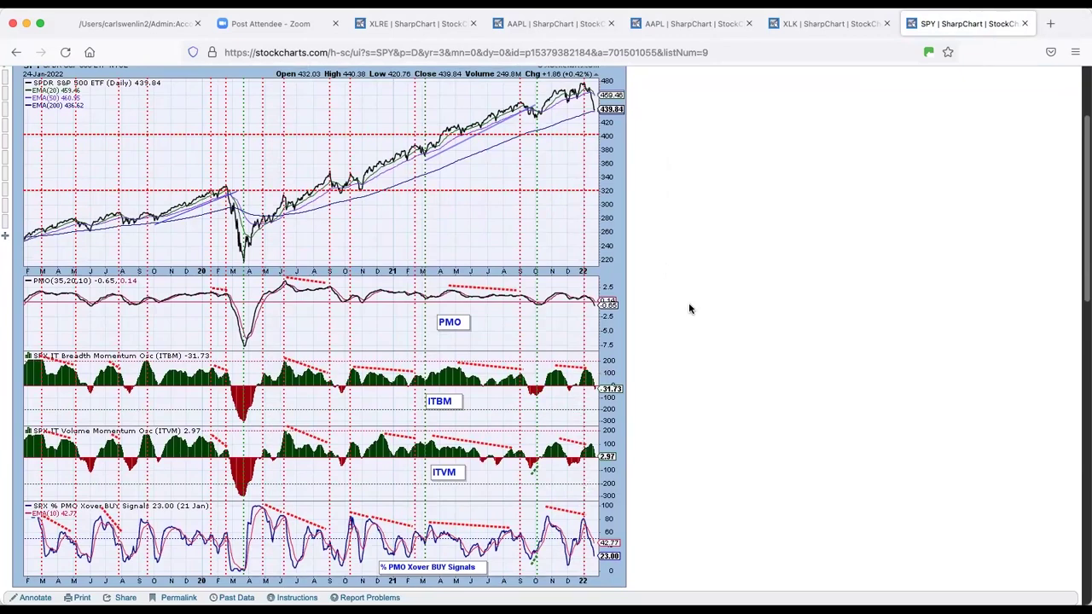
Advance to the 115 - ST w/IT View chart and compare the STO-B, STO-V, ITBM and ITVM panels.
scroll(690, 309, "up", 3)
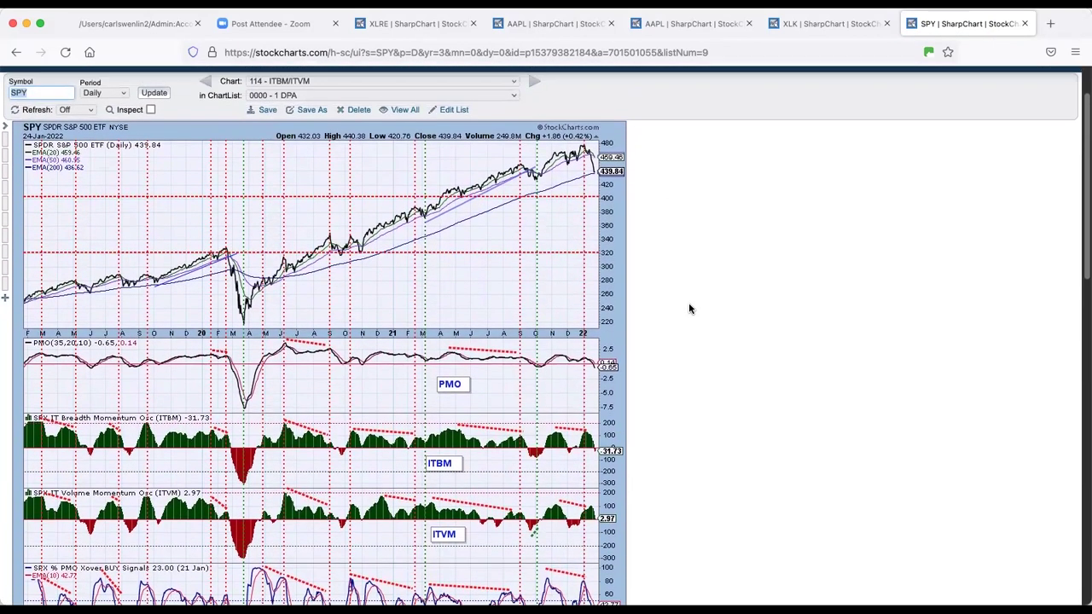
left_click(534, 81)
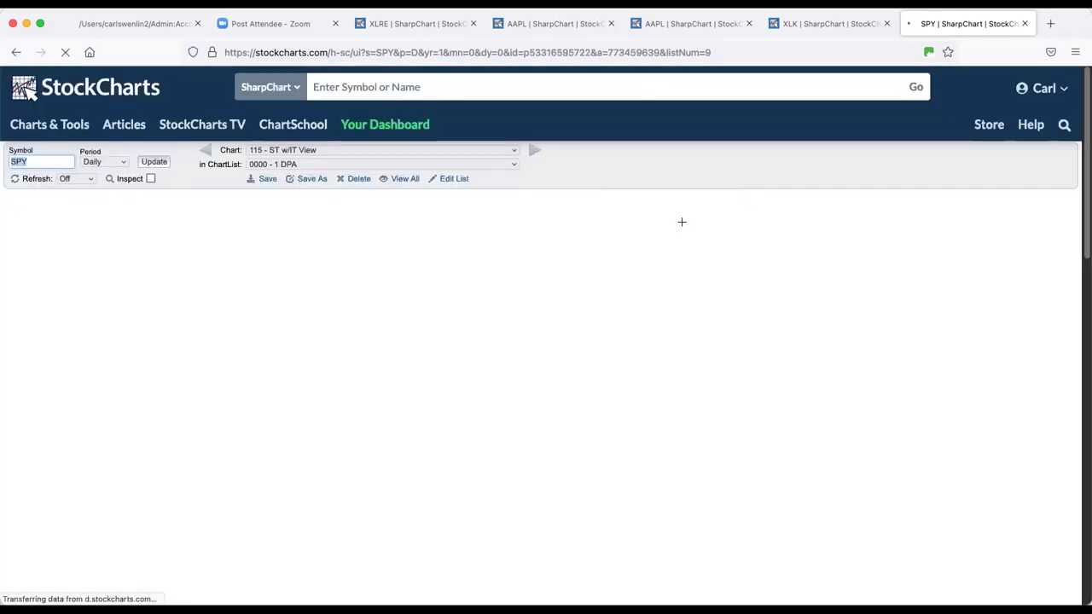
scroll(717, 239, "down", 3)
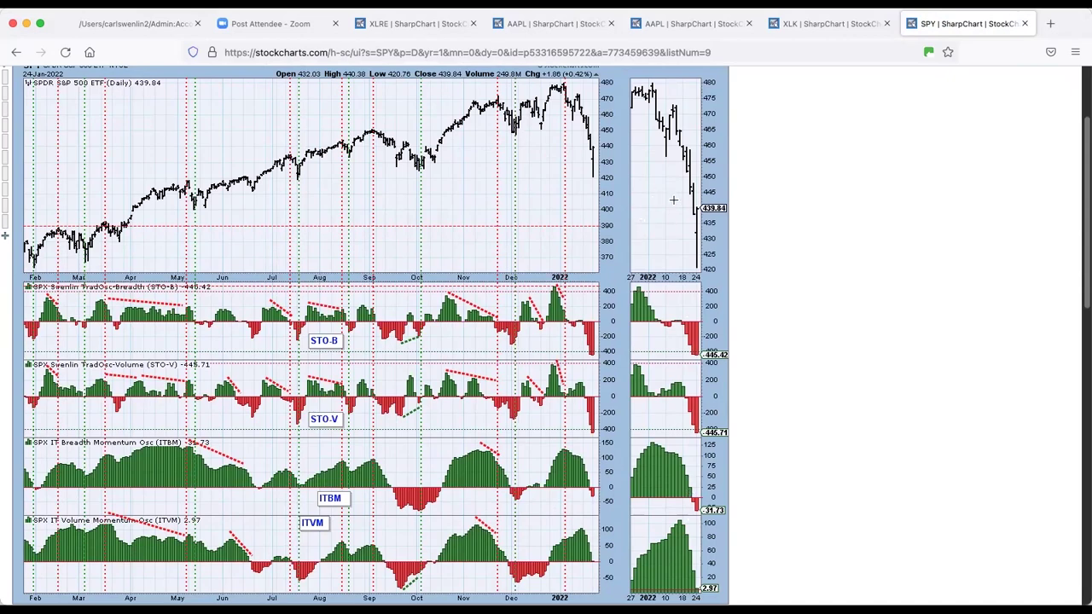
Load the 210 - UUP - 6-Mo Candle chart and review the dollar fund's price and indicators.
key("Down")
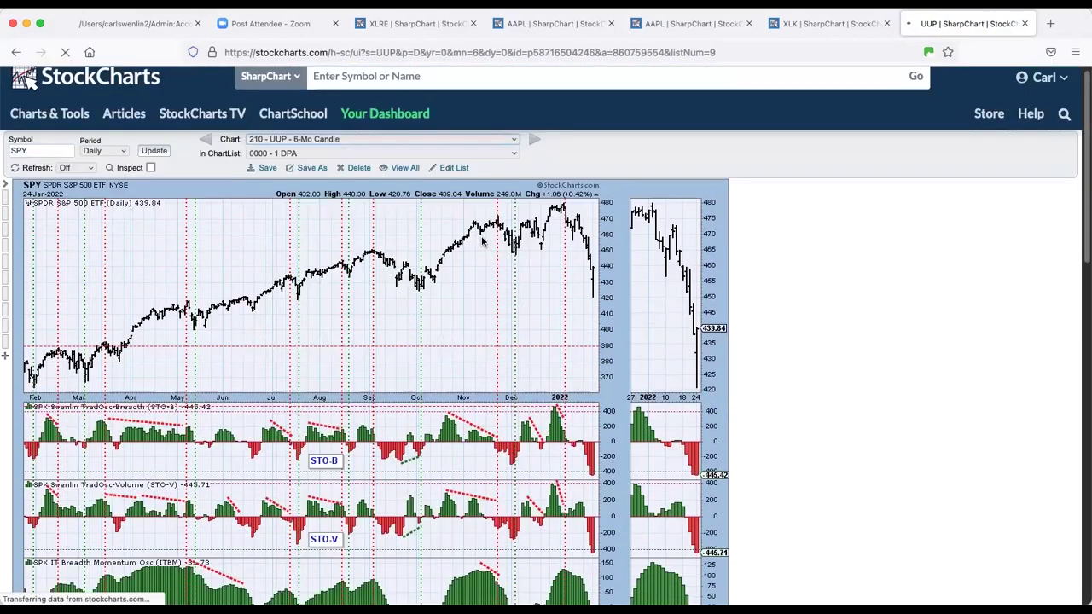
scroll(4, 268, "down", 2)
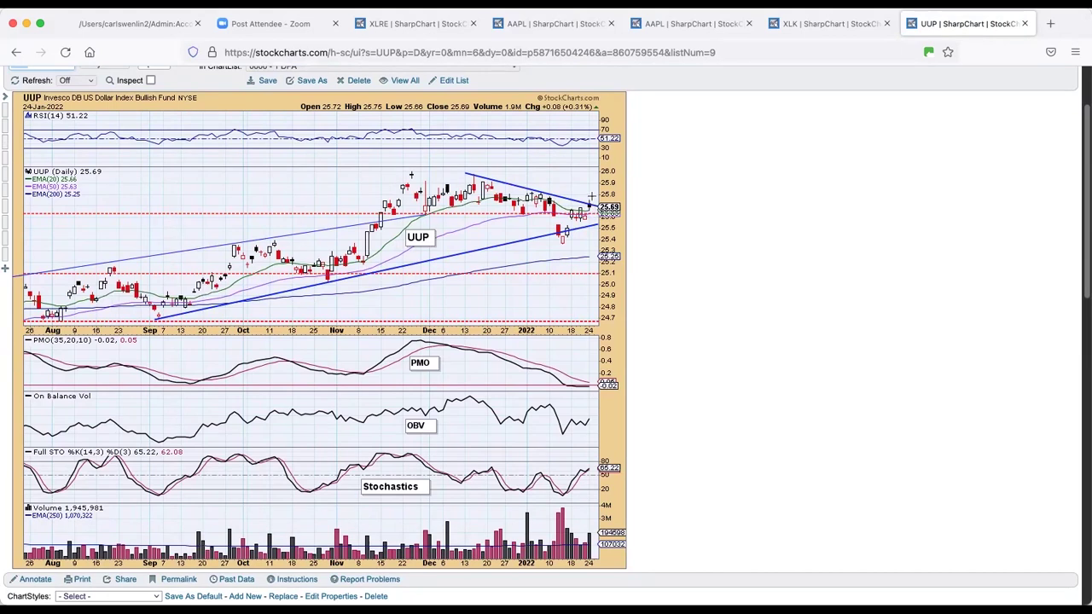
scroll(668, 157, "up", 1)
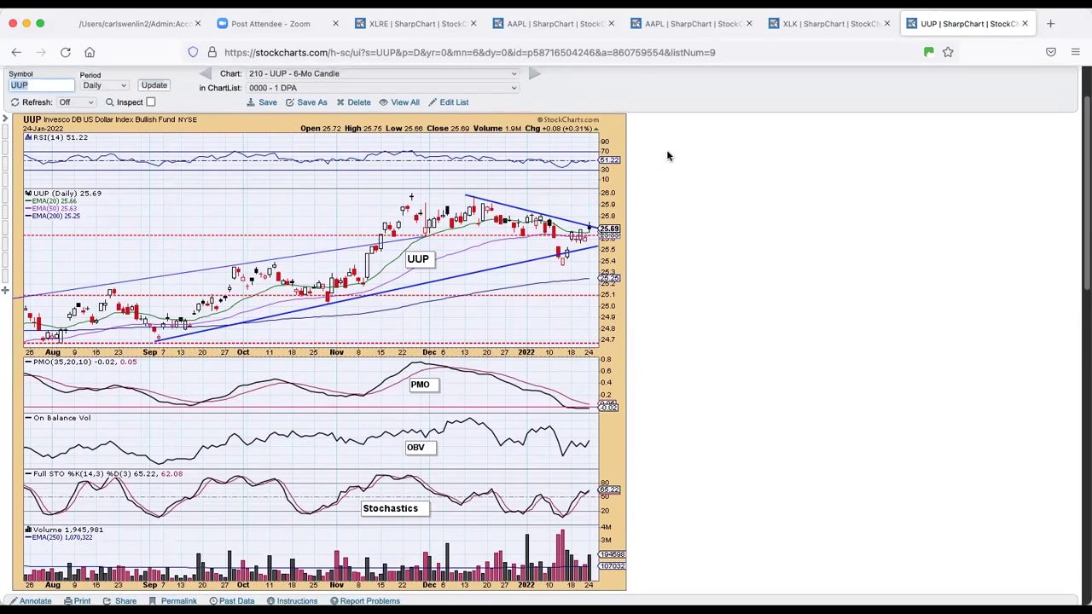
Load the 321 - $GOLD - 1-Yr Premium chart and step back to the 320 - GLD - 6-Mo Candlestick chart.
left_click(489, 75)
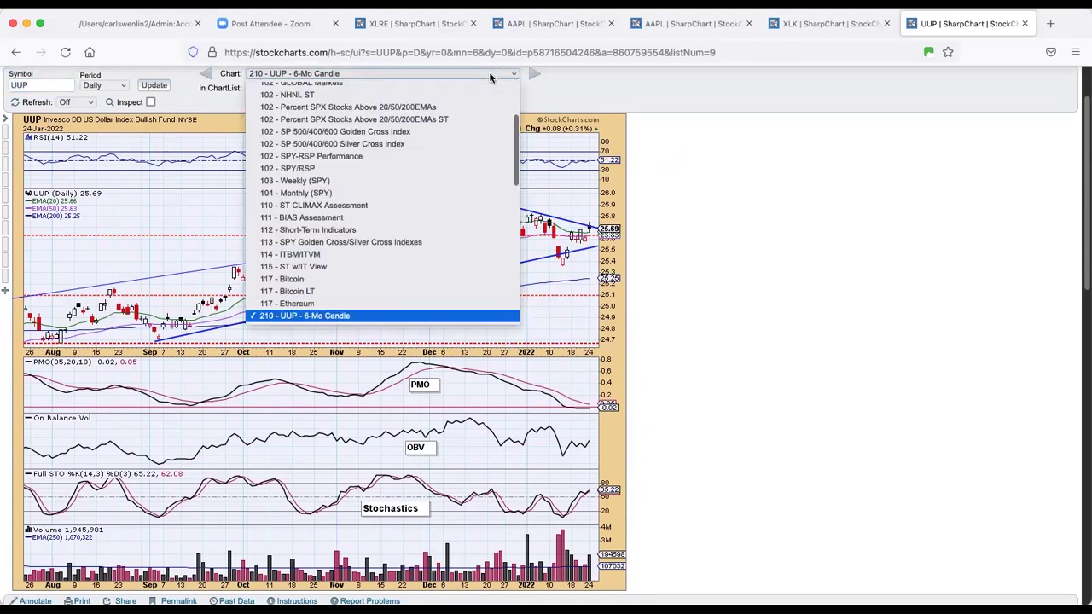
scroll(473, 307, "down", 2)
scroll(472, 256, "down", 2)
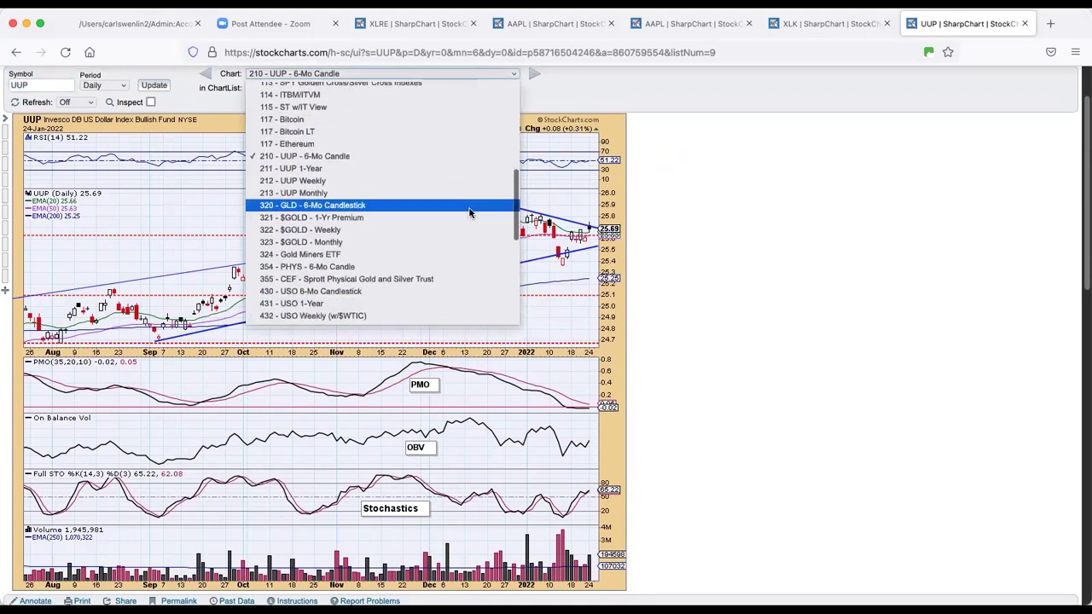
left_click(471, 214)
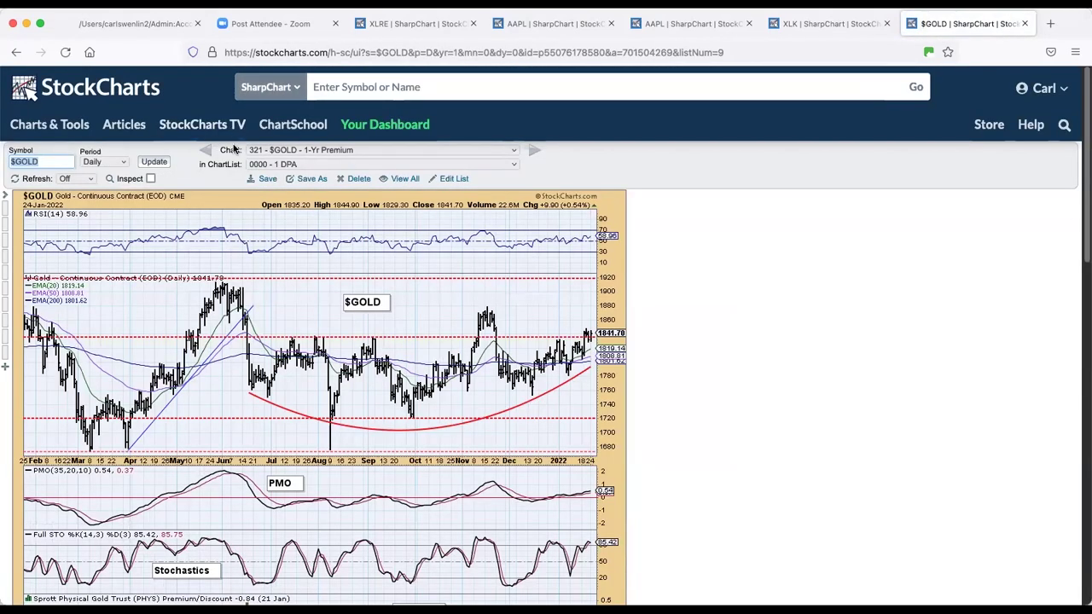
left_click(206, 150)
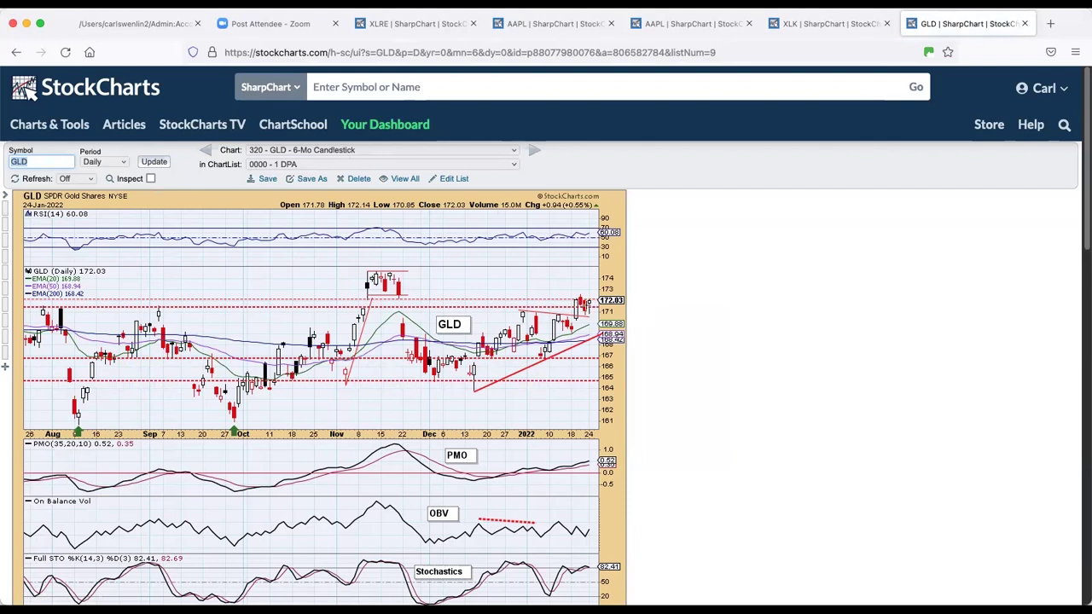
View the 430 - USO 6-Mo Candlestick chart, followed by the 540 - TLT - 6-Mo Candlestick chart.
key("Page_Down")
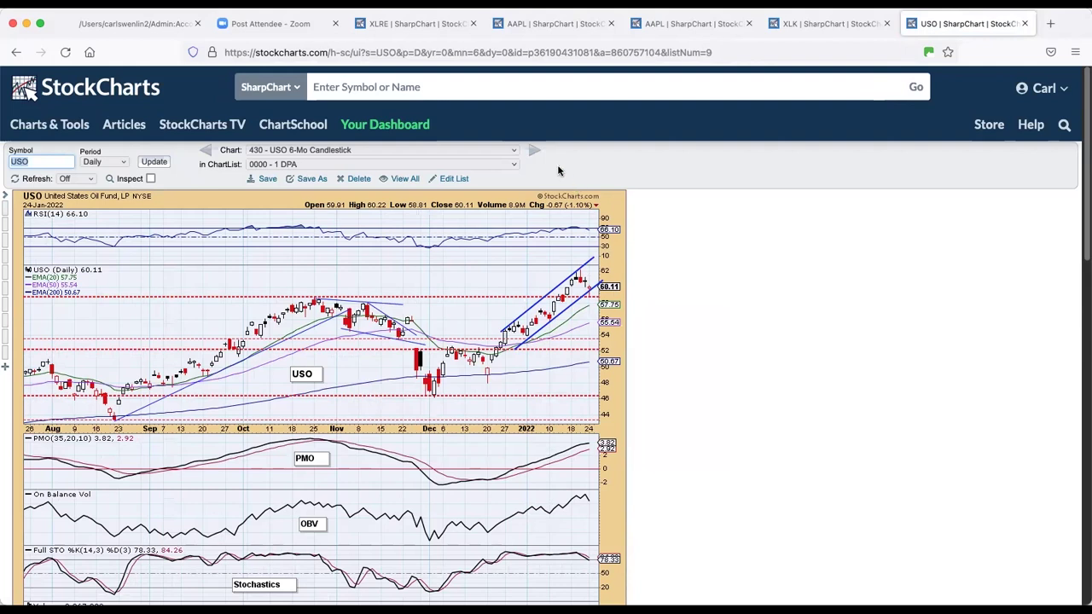
left_click(506, 151)
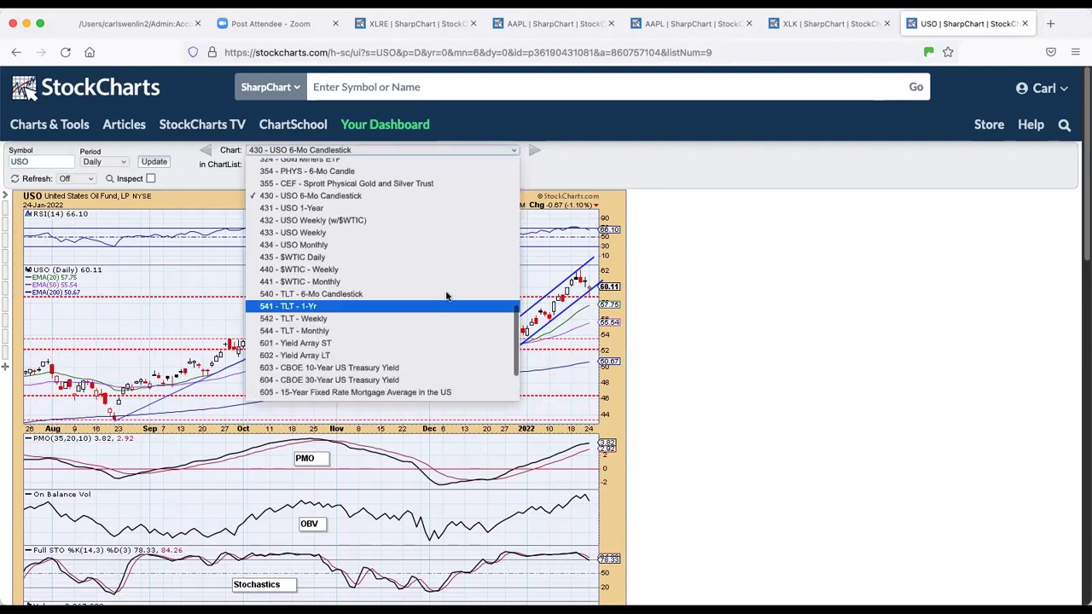
left_click(445, 295)
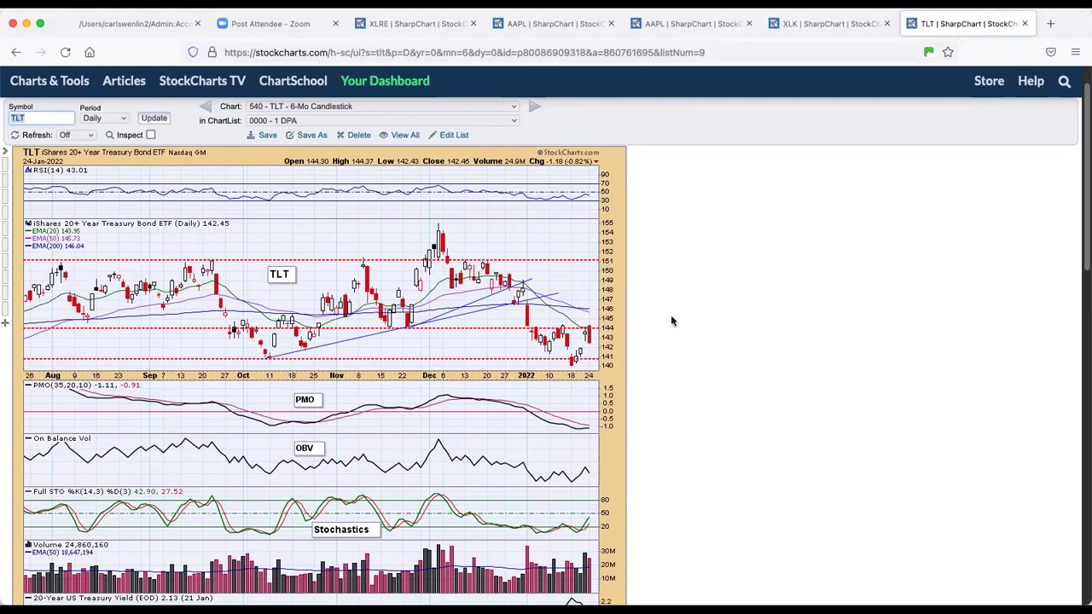
Load the 603 - CBOE 10-Year US Treasury Yield chart from the 0000 - 1 DPA ChartList.
left_click(491, 107)
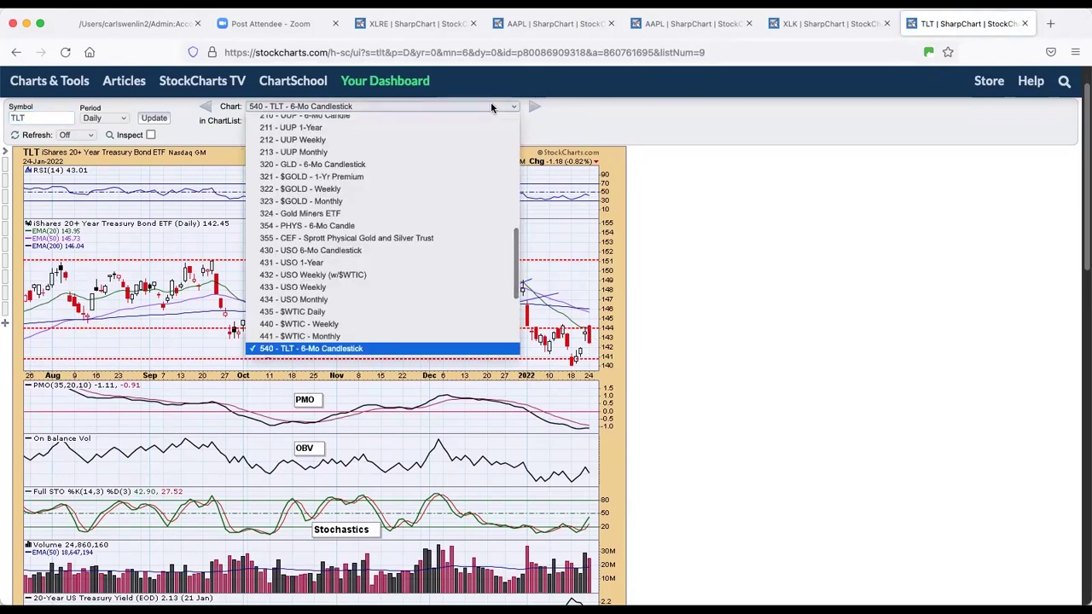
scroll(480, 144, "up", 3)
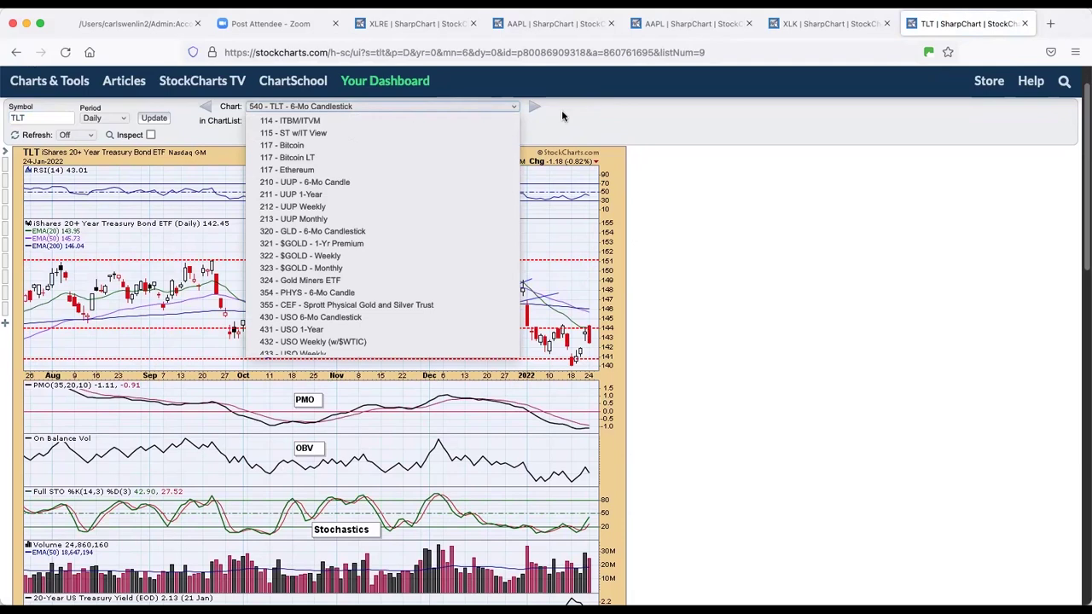
scroll(512, 115, "up", 5)
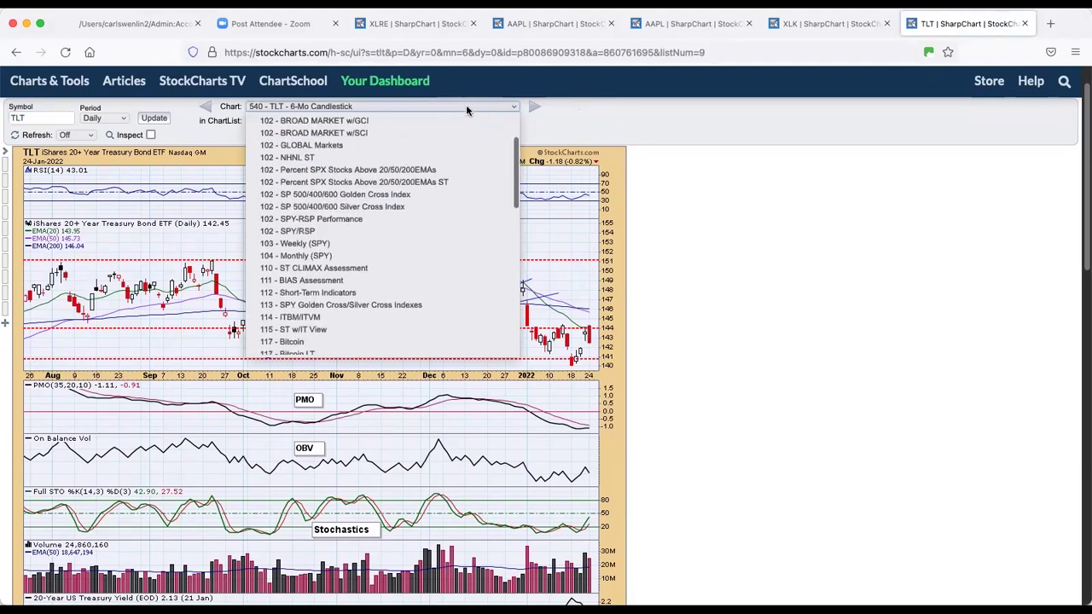
scroll(430, 304, "down", 8)
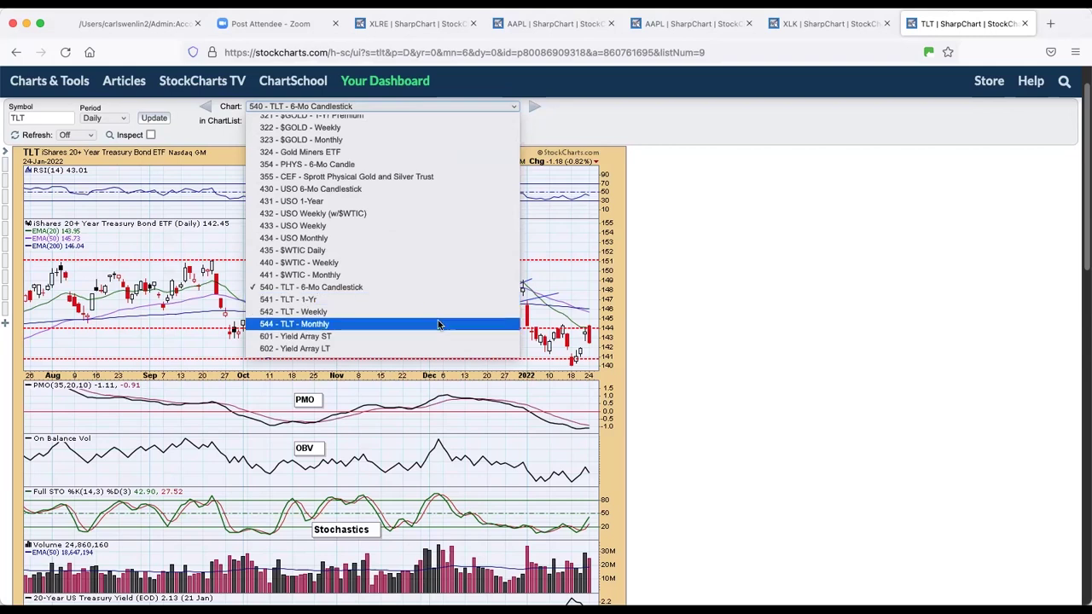
scroll(436, 345, "down", 3)
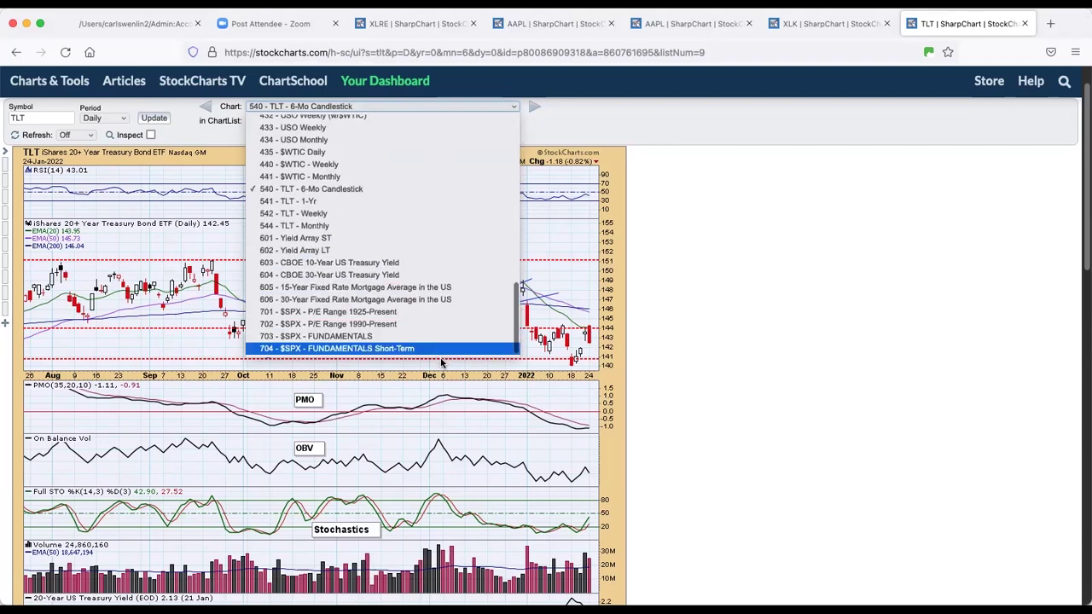
left_click(436, 264)
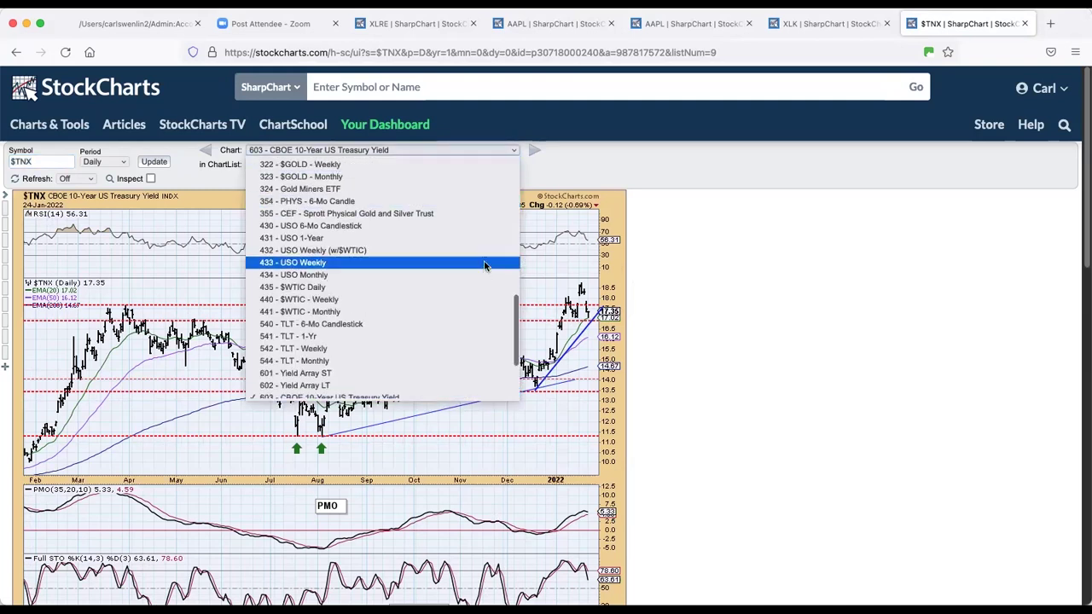
Load the 117 - Bitcoin chart from the same ChartList and review its price and indicators.
scroll(465, 367, "down", 3)
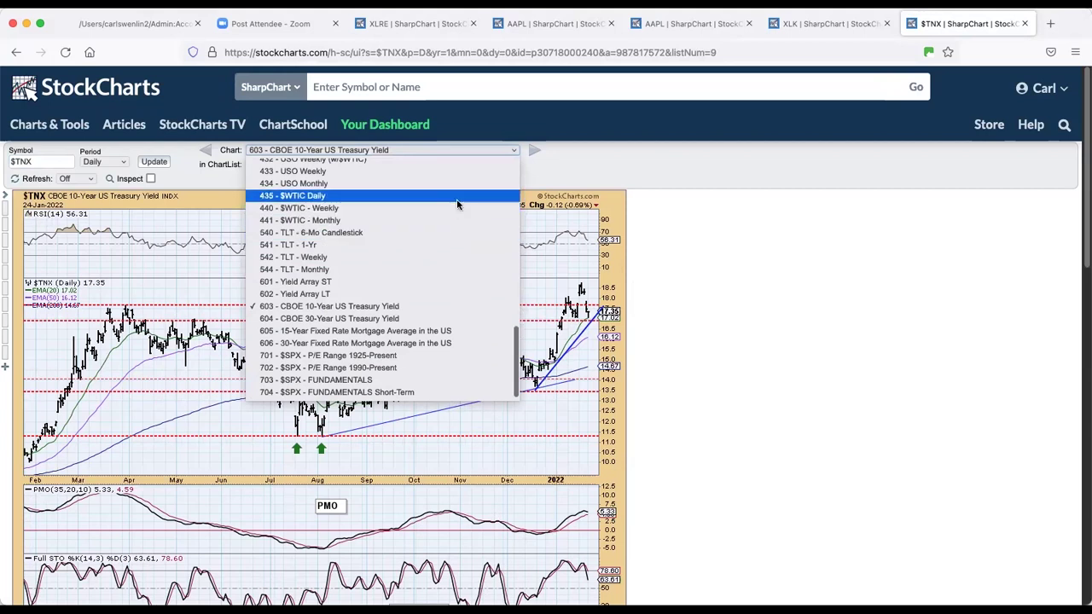
scroll(456, 202, "up", 15)
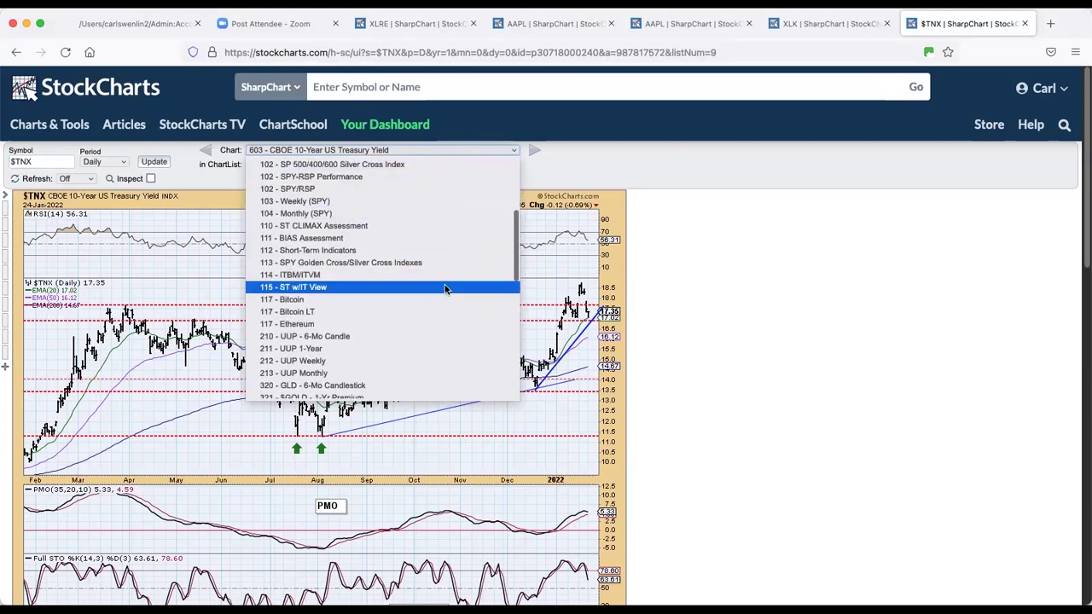
left_click(440, 301)
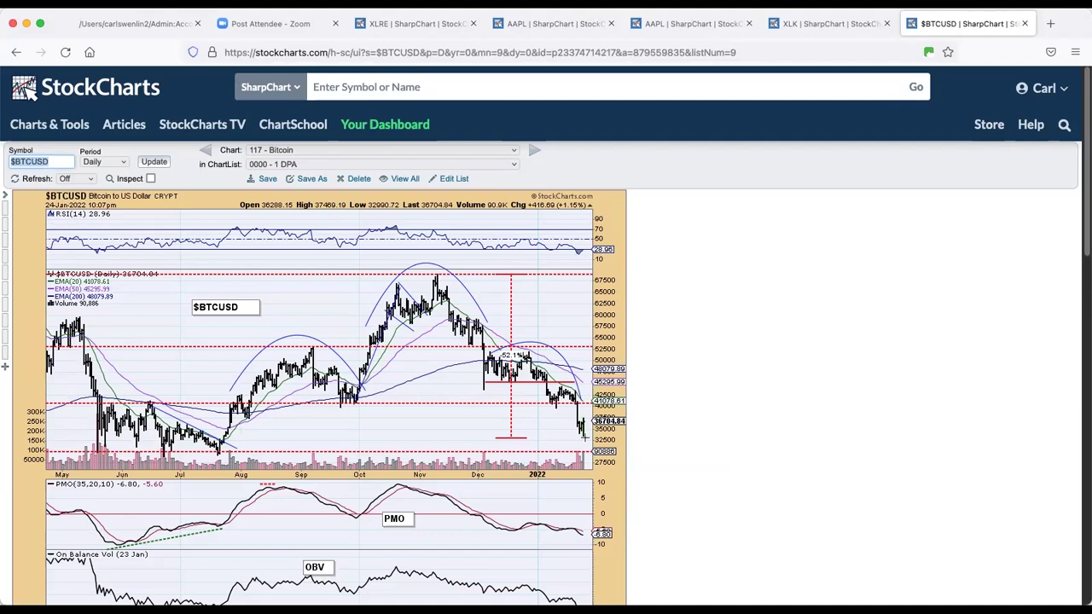
Compare the 117 - Bitcoin LT chart with the 117 - Bitcoin chart, and advance past the long-term view.
left_click(534, 153)
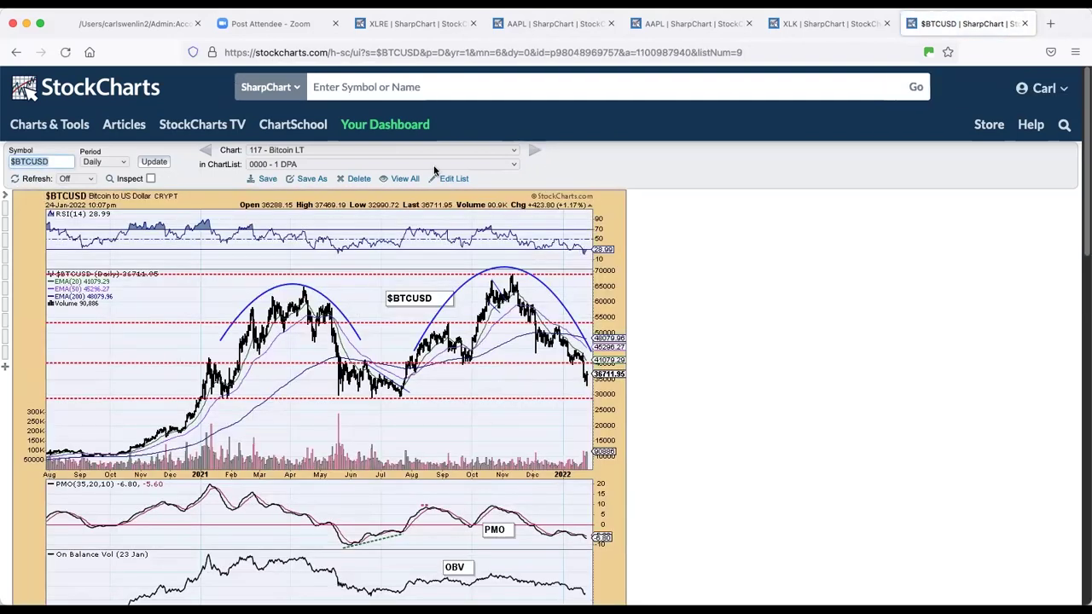
left_click(210, 153)
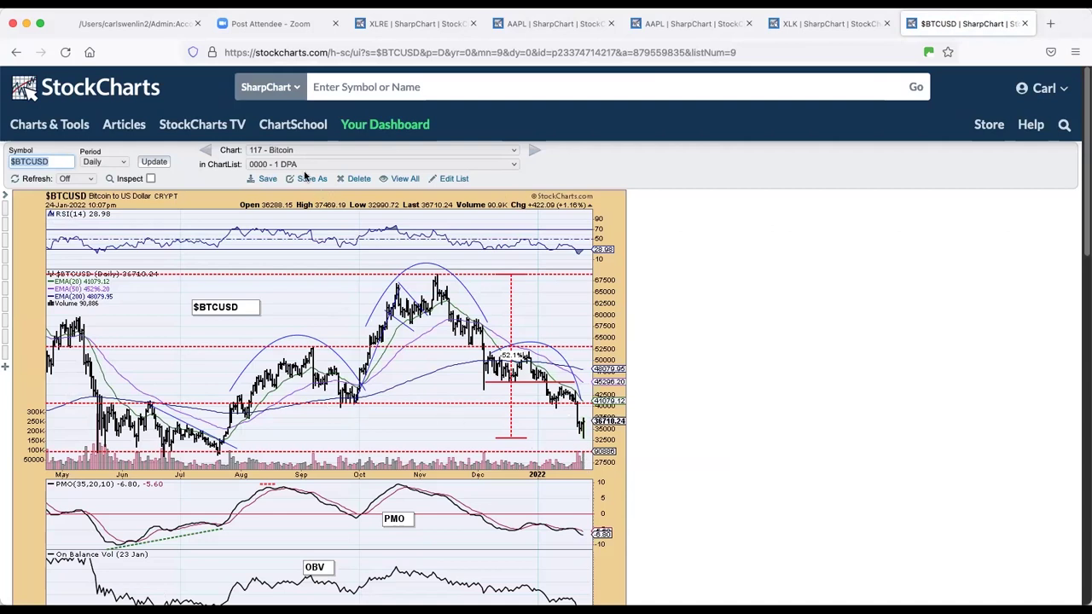
left_click(533, 151)
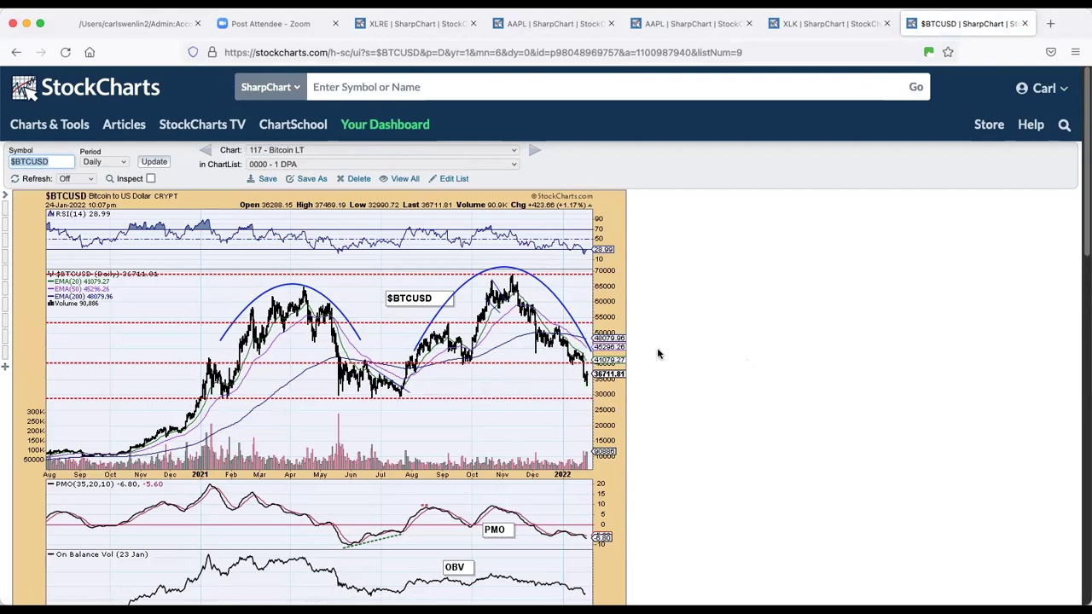
left_click(534, 151)
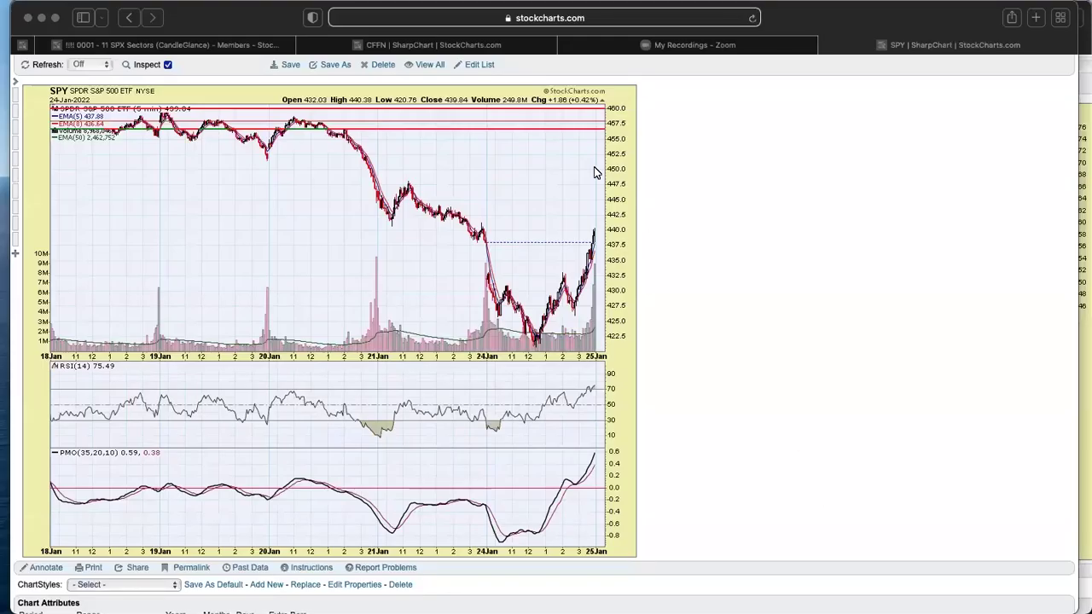
Open the DecisionPoint members page from the SPY chart and review its Daily Publications and member links.
scroll(674, 90, "up", 2)
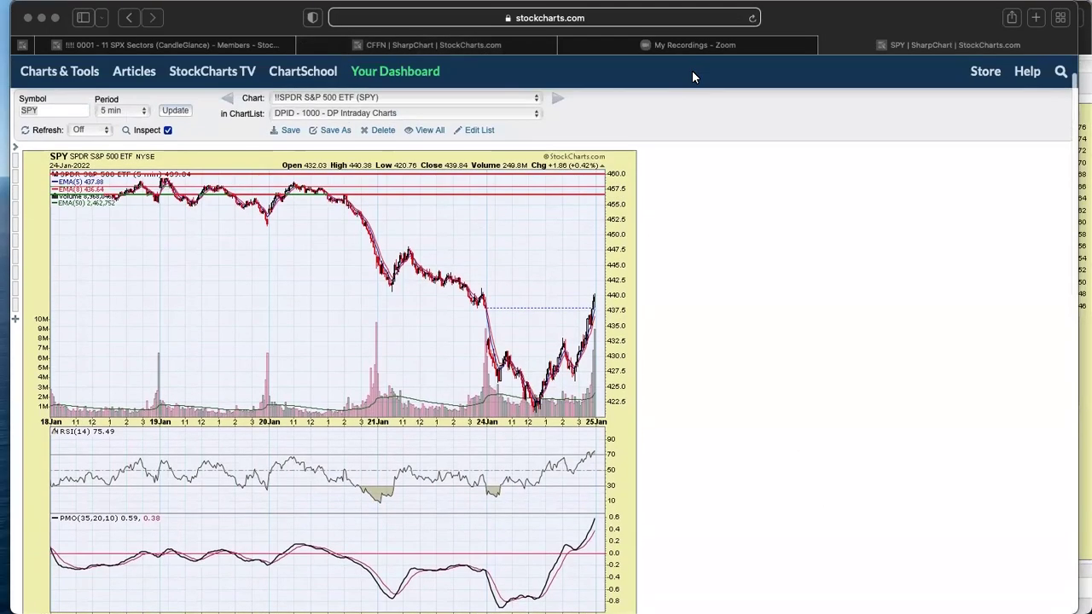
left_click(688, 17)
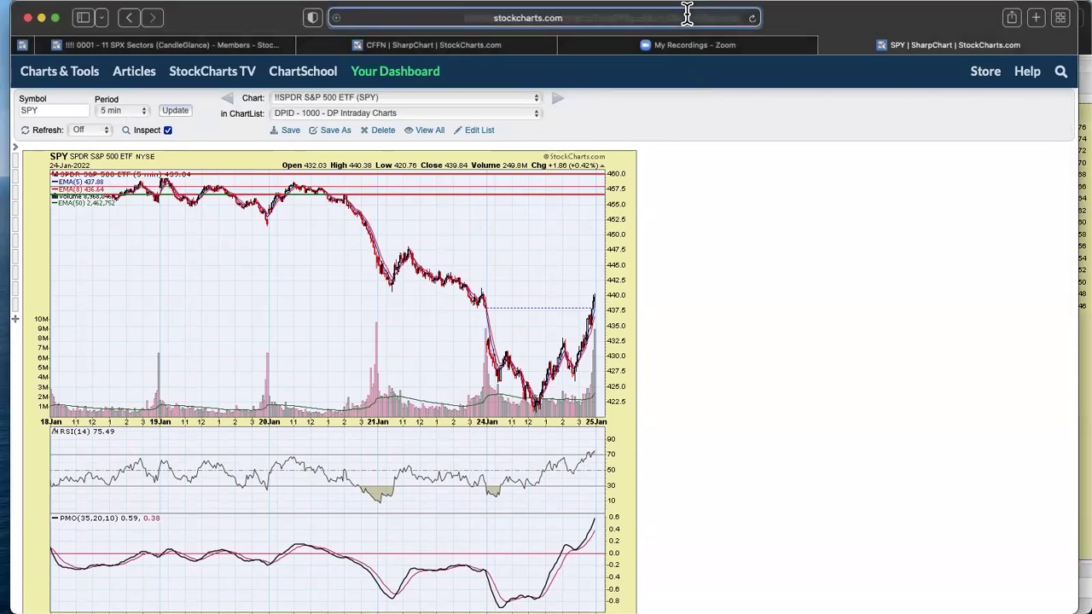
left_click(418, 111)
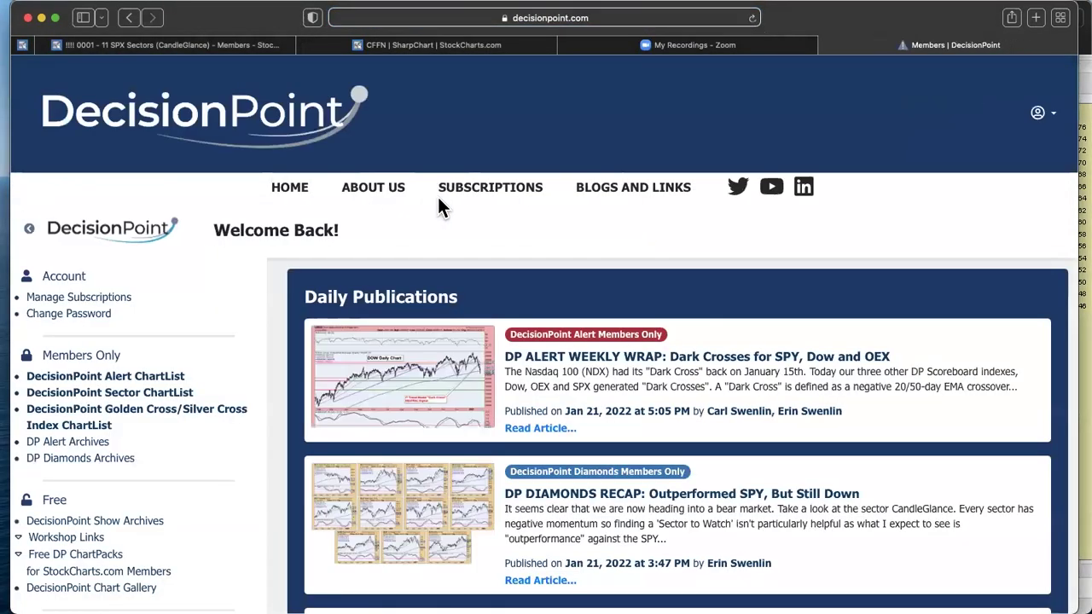
scroll(507, 214, "down", 1)
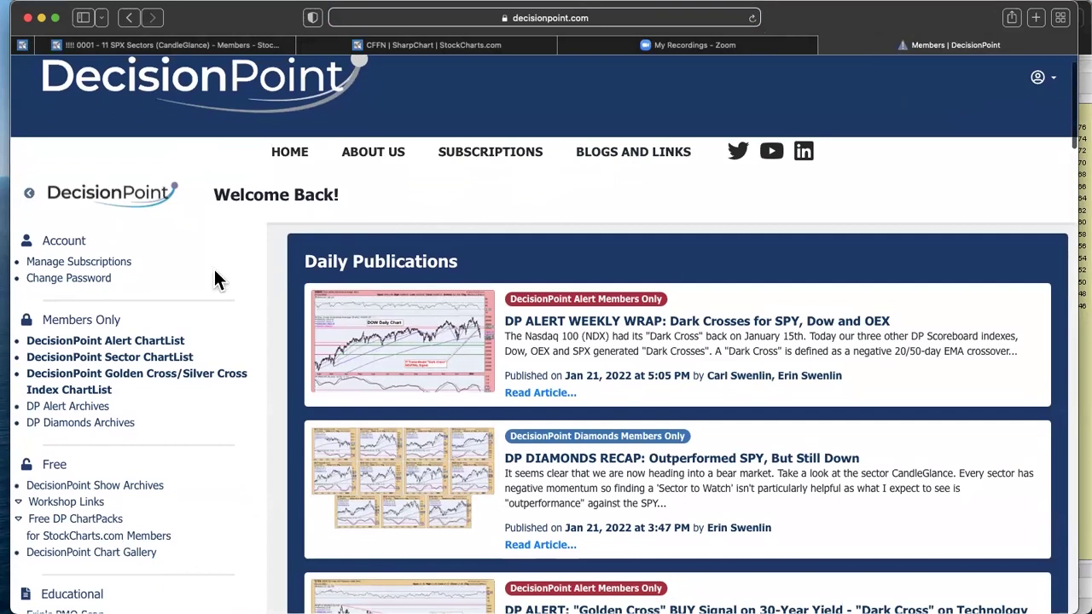
scroll(205, 275, "down", 3)
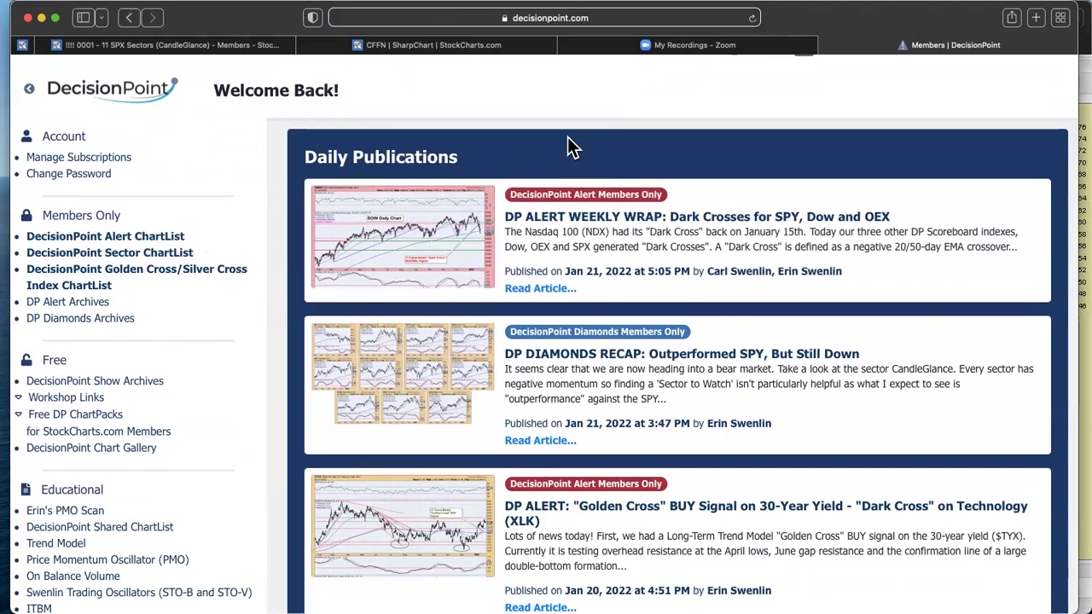
scroll(570, 133, "up", 3)
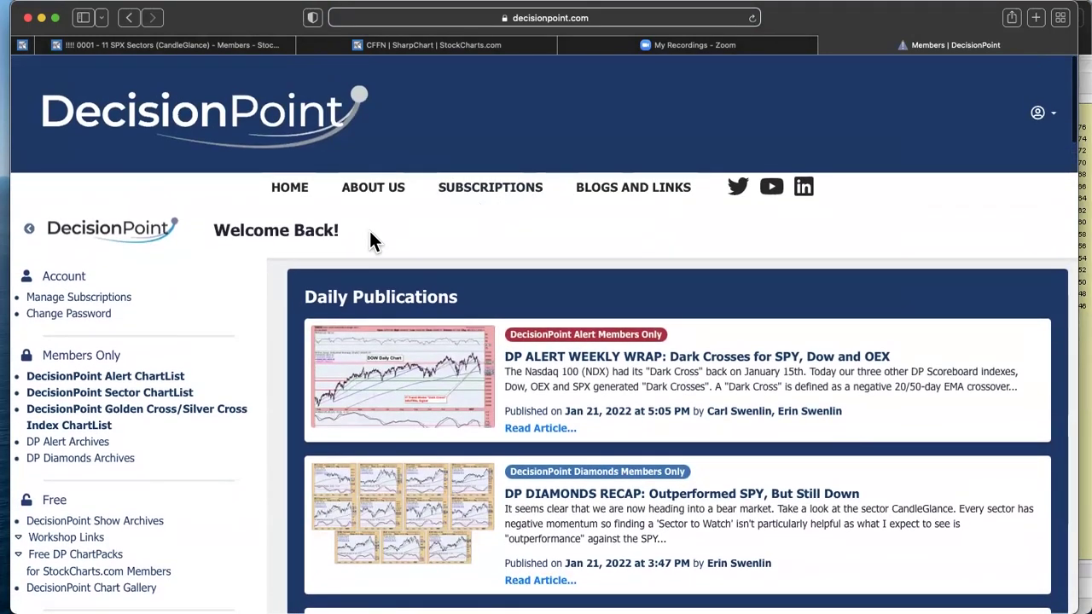
Switch to the 11 SPX Sectors CandleGlance and compare the sector price and PMO charts.
left_click(256, 47)
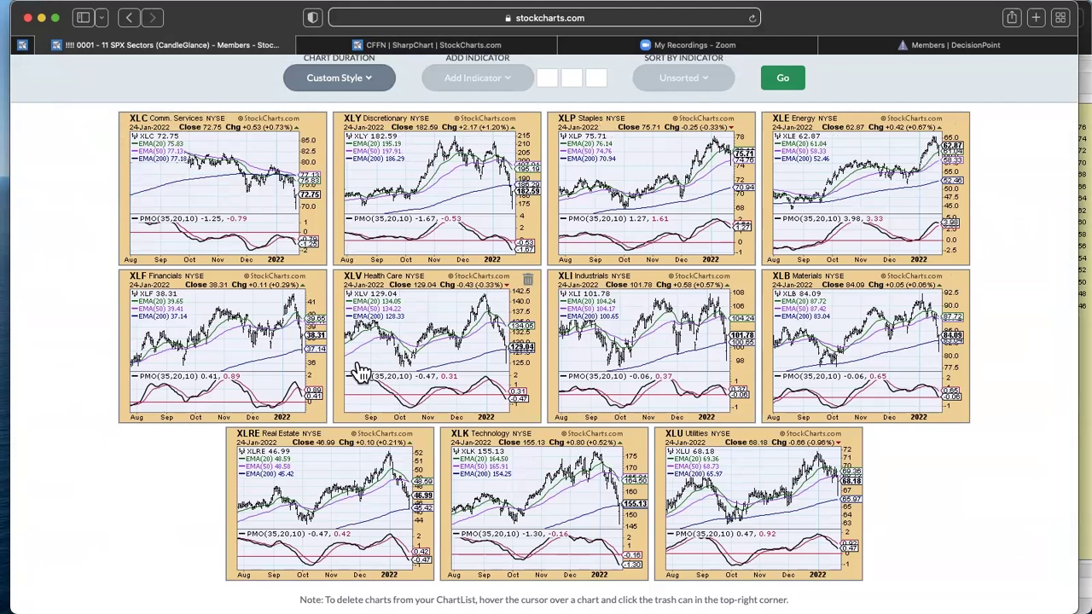
mouse_move(757, 538)
mouse_move(294, 305)
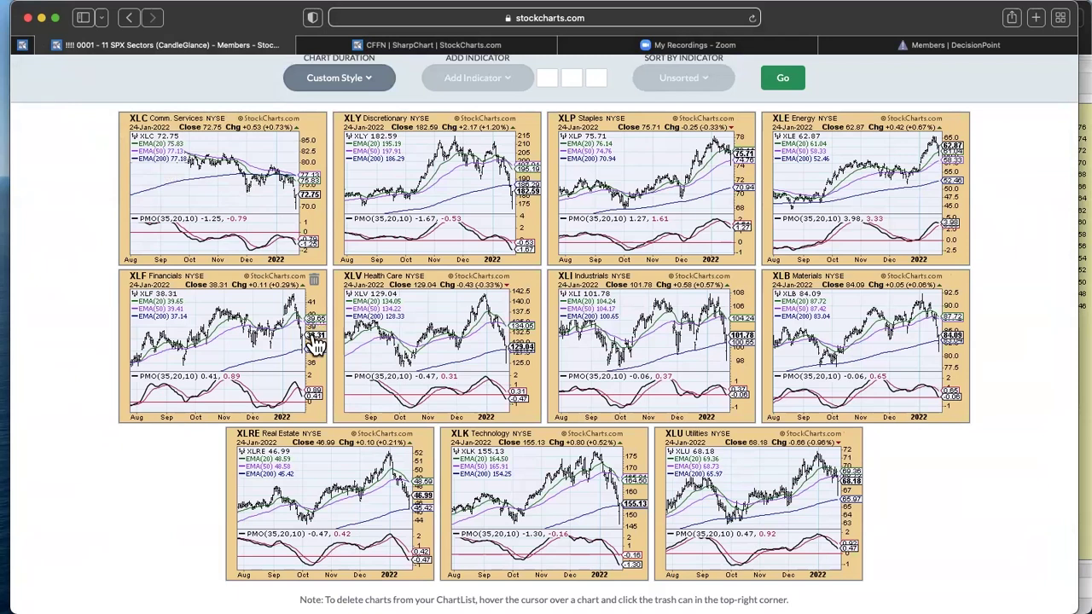
mouse_move(289, 256)
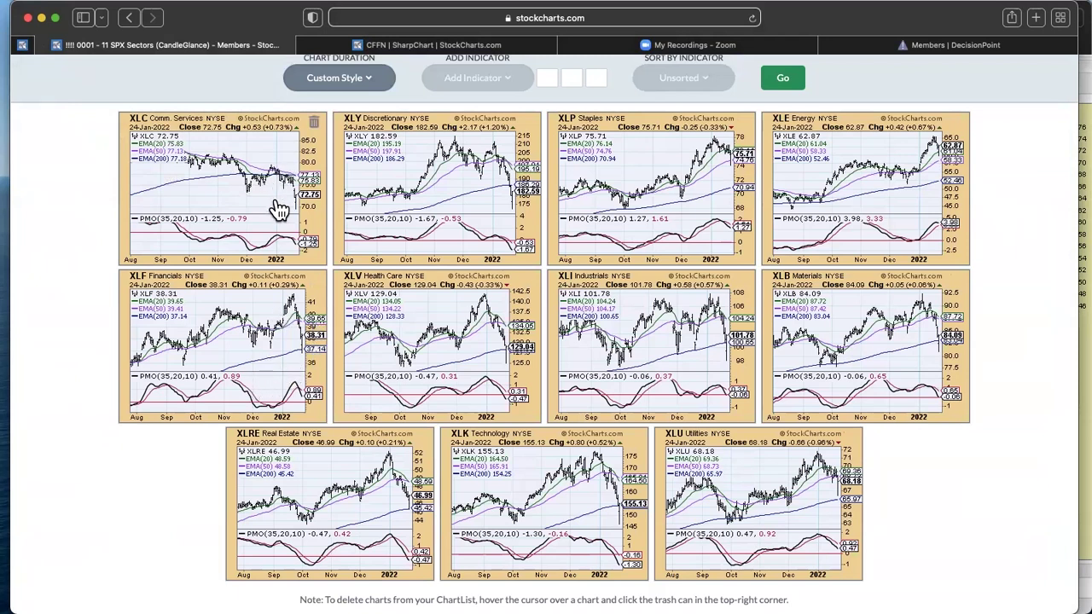
mouse_move(426, 231)
mouse_move(189, 177)
mouse_move(628, 286)
mouse_move(691, 139)
mouse_move(831, 169)
Open the Communication Services XLC sector chart and examine its price, PMO, Silver Cross, Golden Cross, stochastics and relative strength panels.
scroll(905, 482, "up", 4)
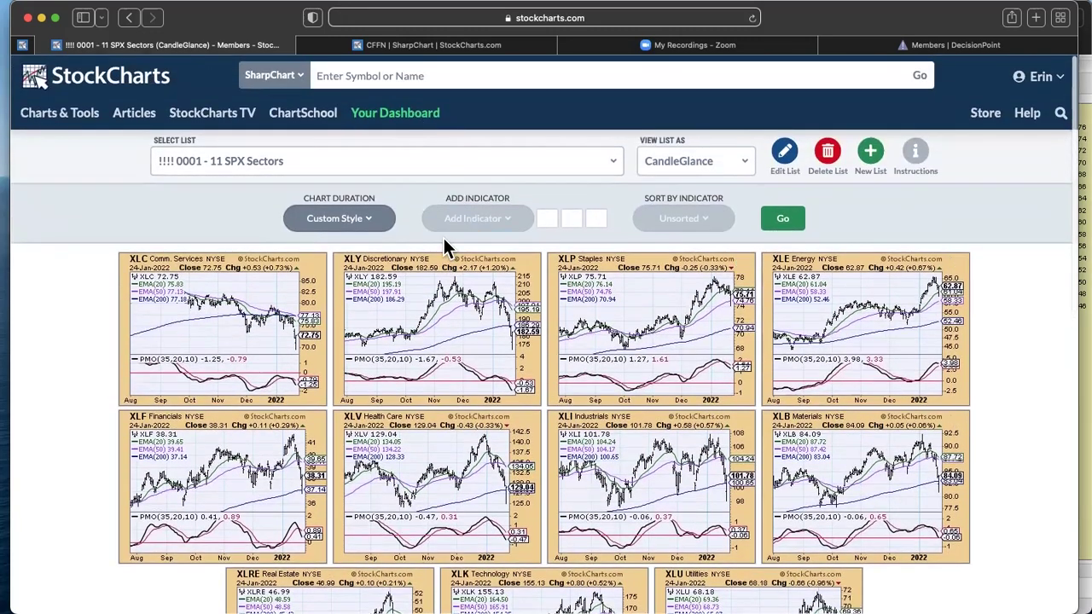
left_click(271, 309)
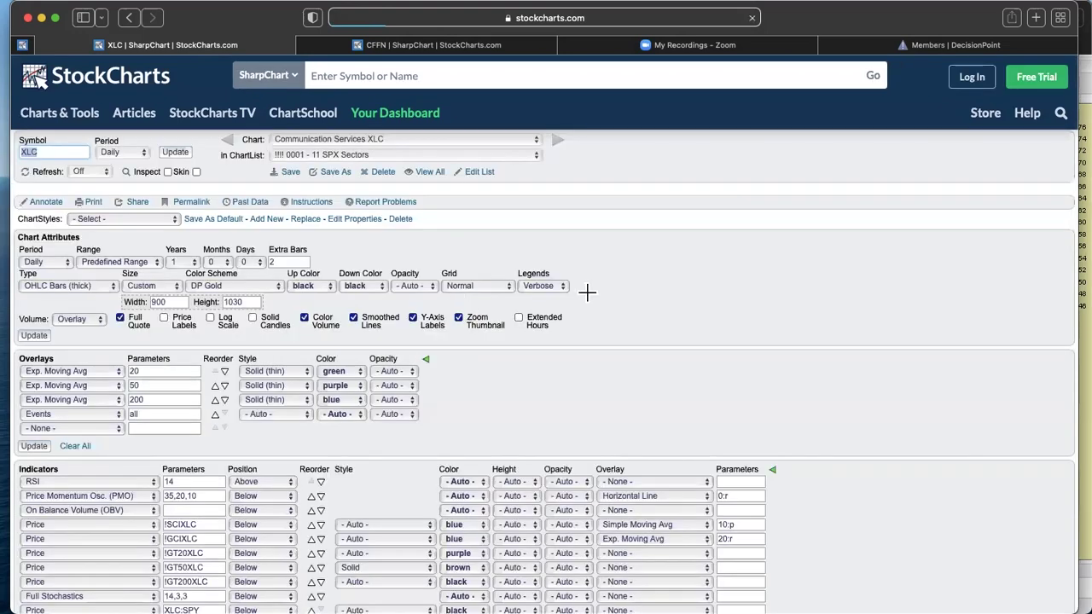
scroll(687, 282, "down", 3)
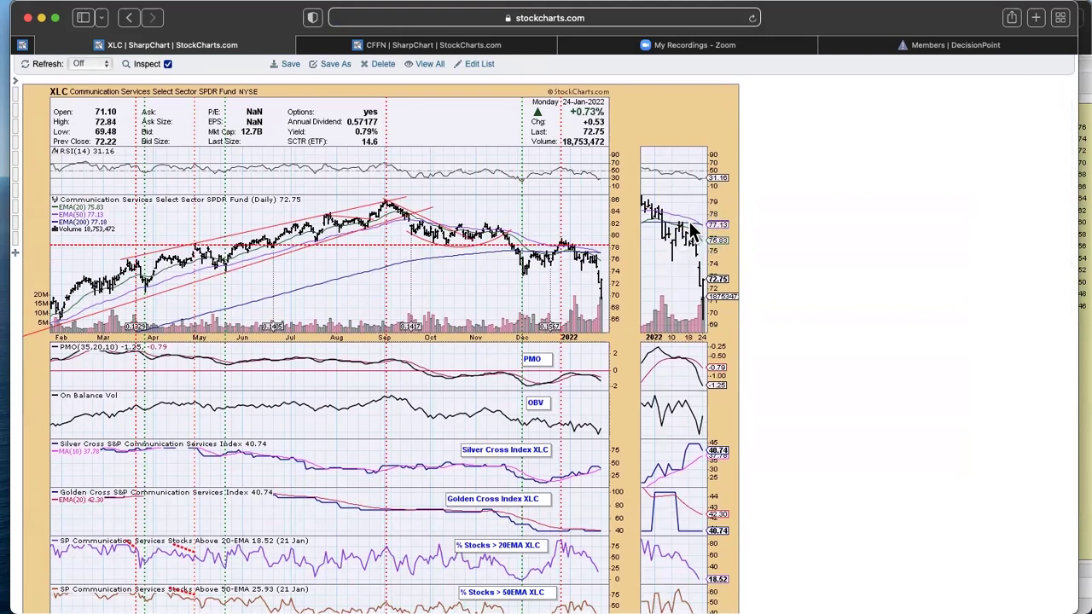
scroll(715, 231, "down", 2)
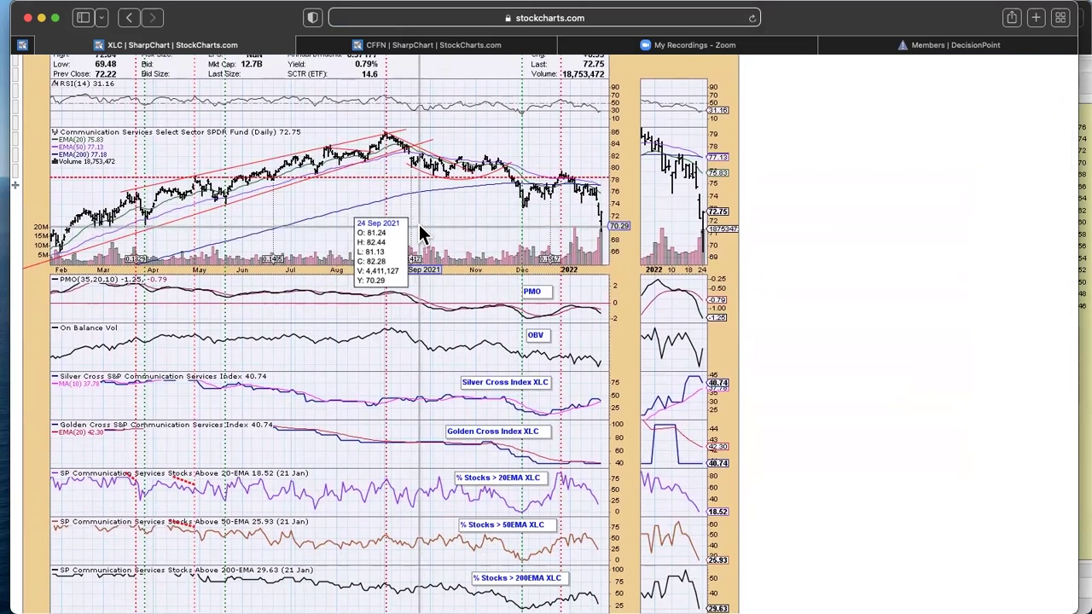
scroll(419, 231, "down", 2)
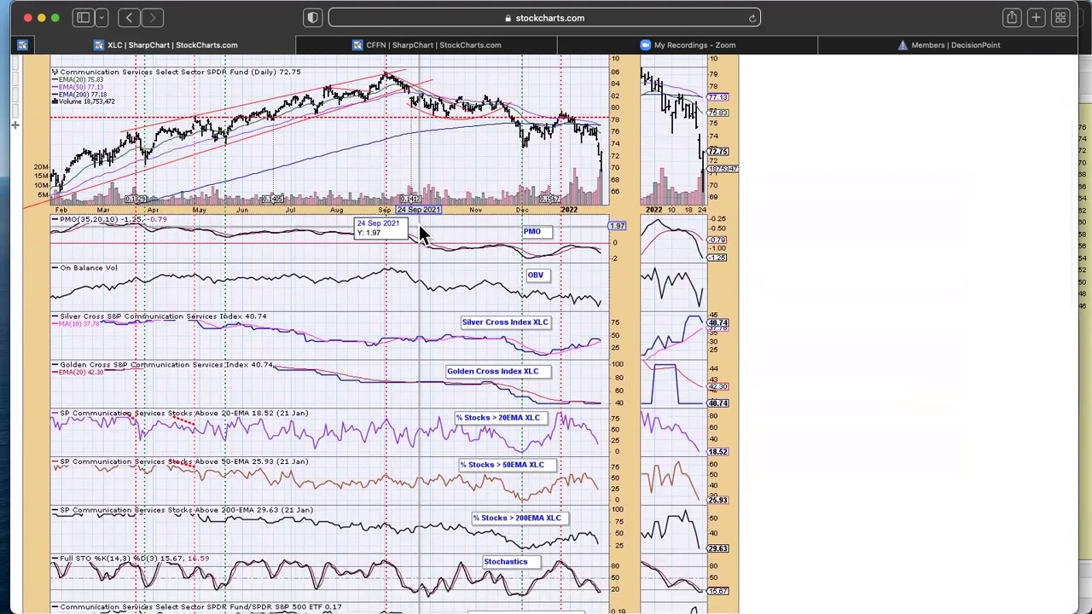
scroll(419, 230, "up", 3)
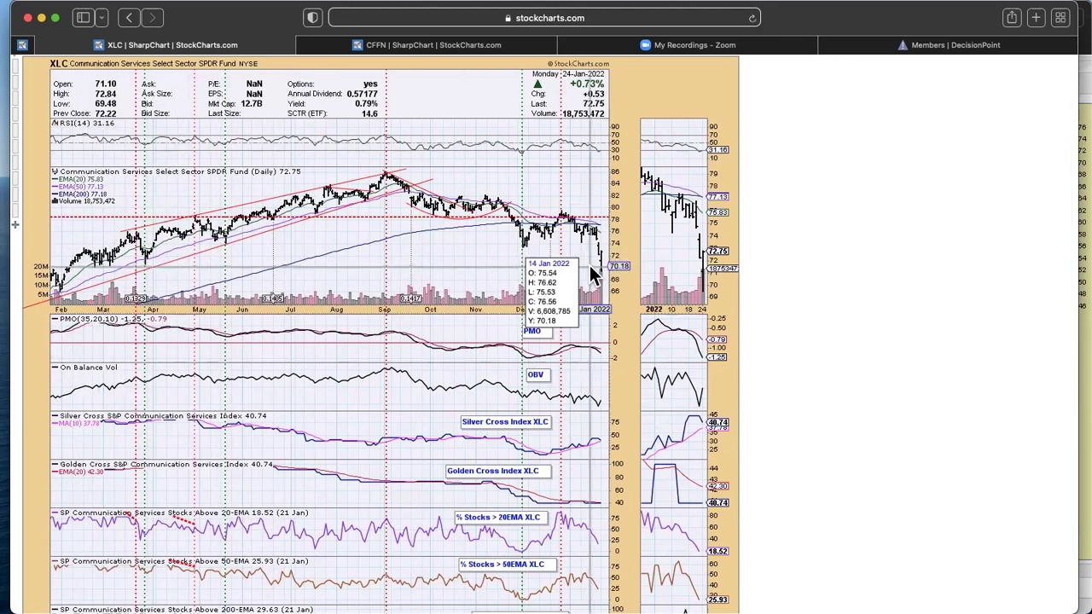
scroll(604, 409, "down", 3)
scroll(685, 456, "down", 2)
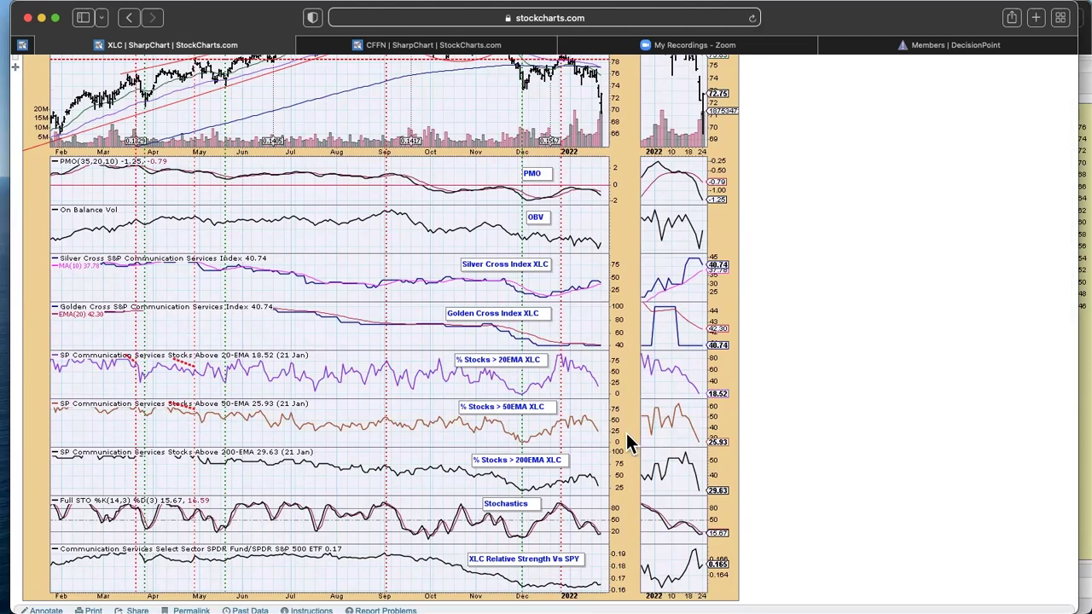
scroll(626, 432, "up", 5)
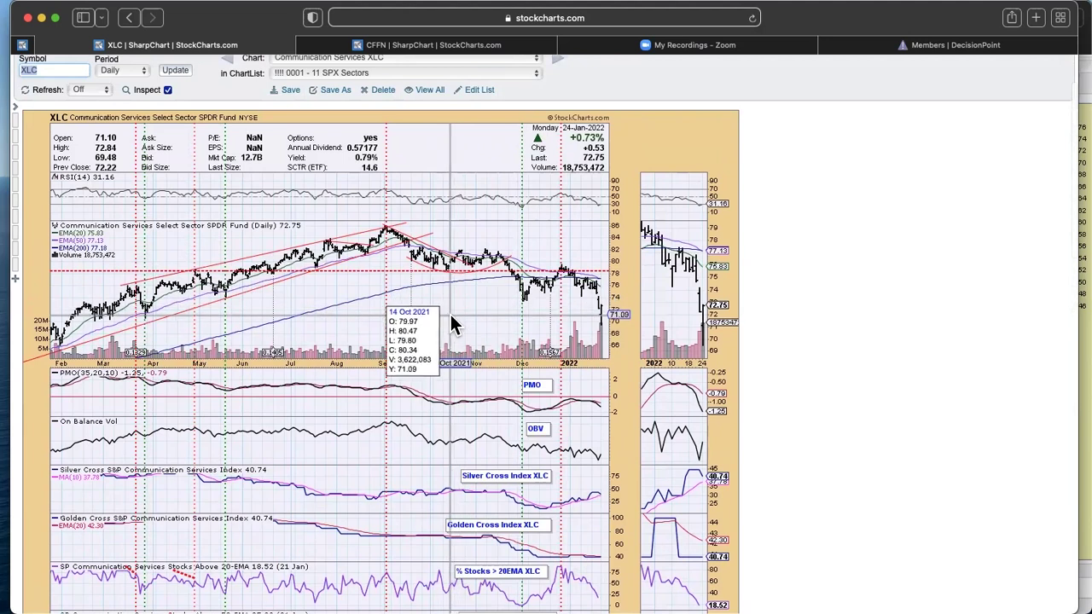
scroll(449, 318, "up", 2)
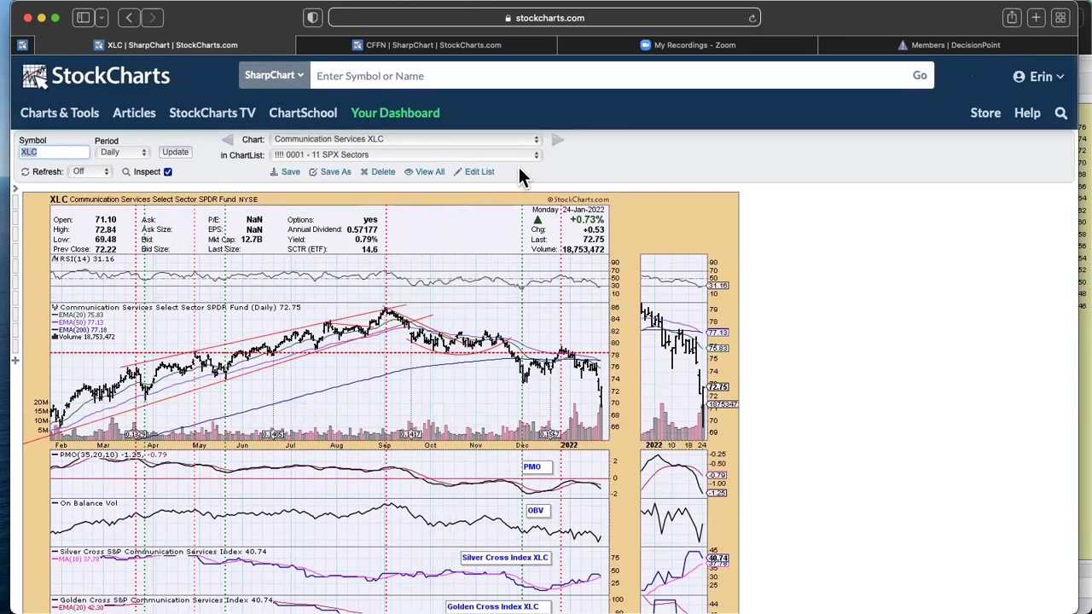
Open the Industry Summary page from the member tools on the dashboard.
left_click(415, 115)
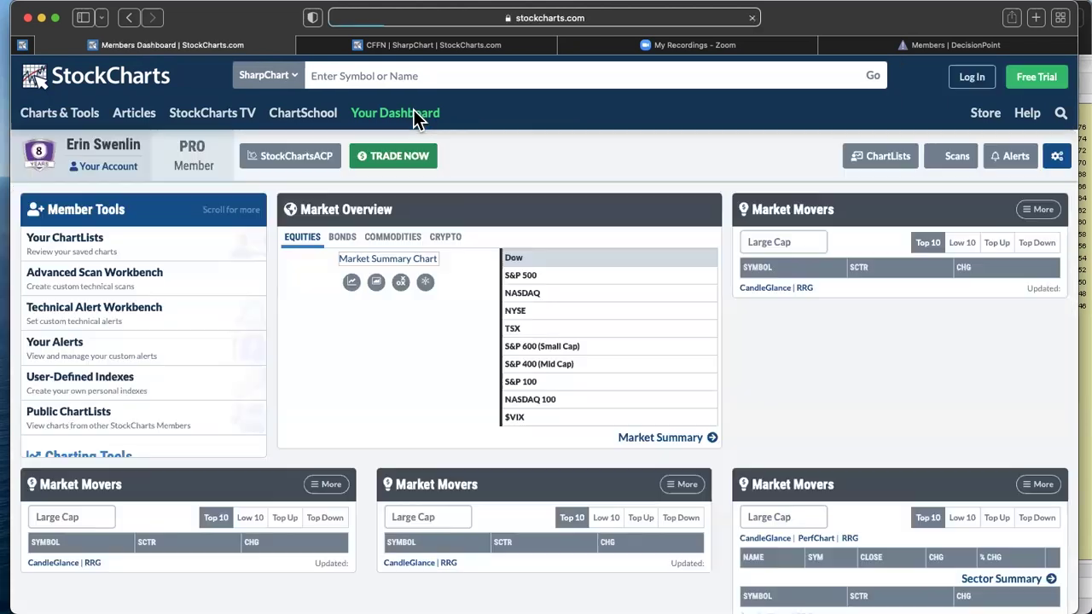
scroll(590, 150, "down", 1)
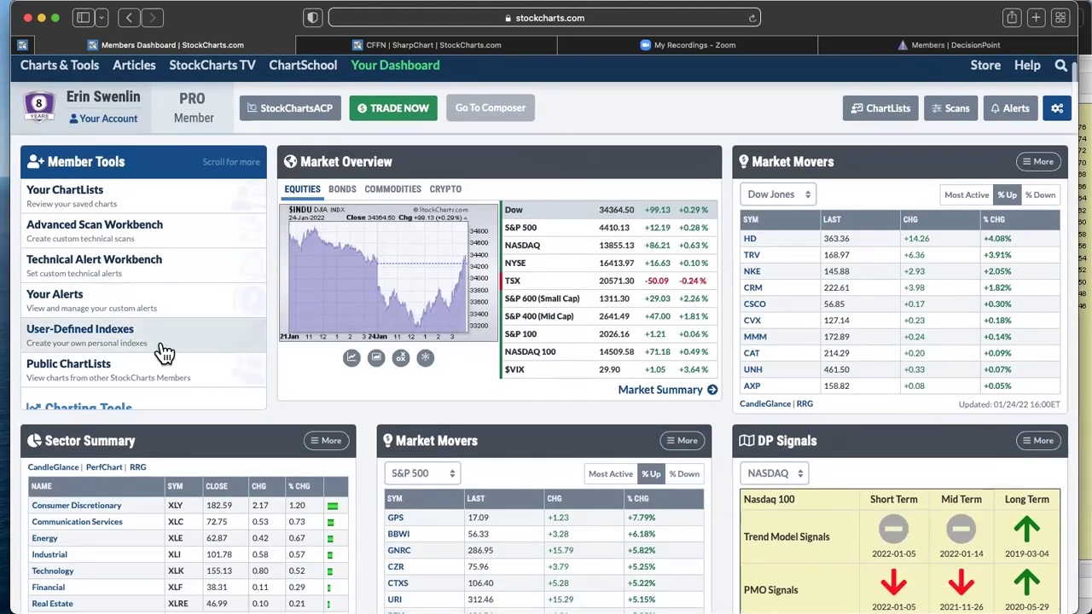
scroll(159, 349, "down", 3)
scroll(165, 352, "down", 10)
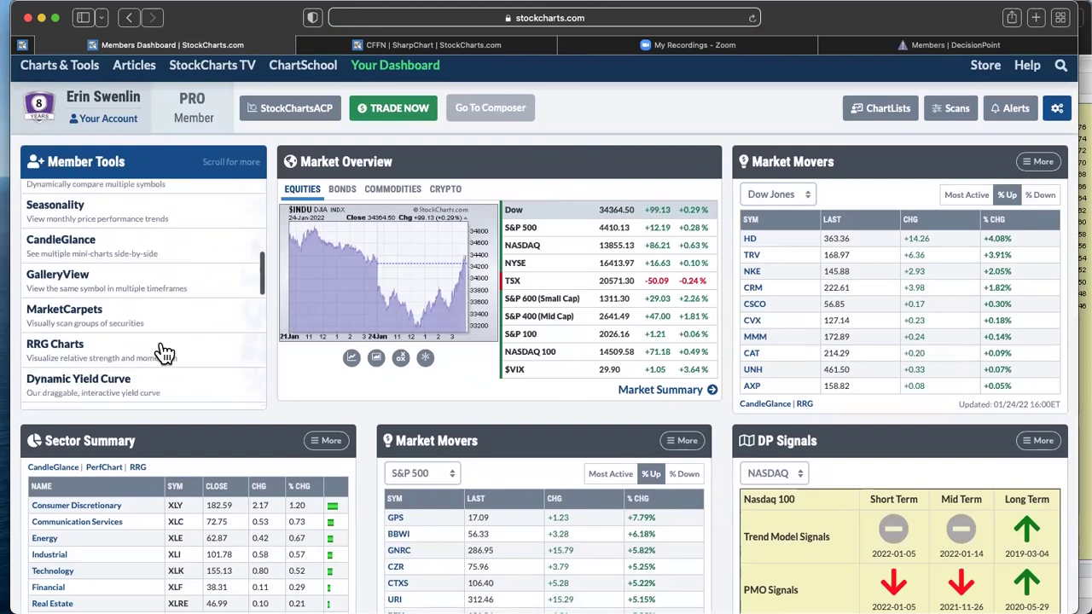
scroll(164, 353, "down", 3)
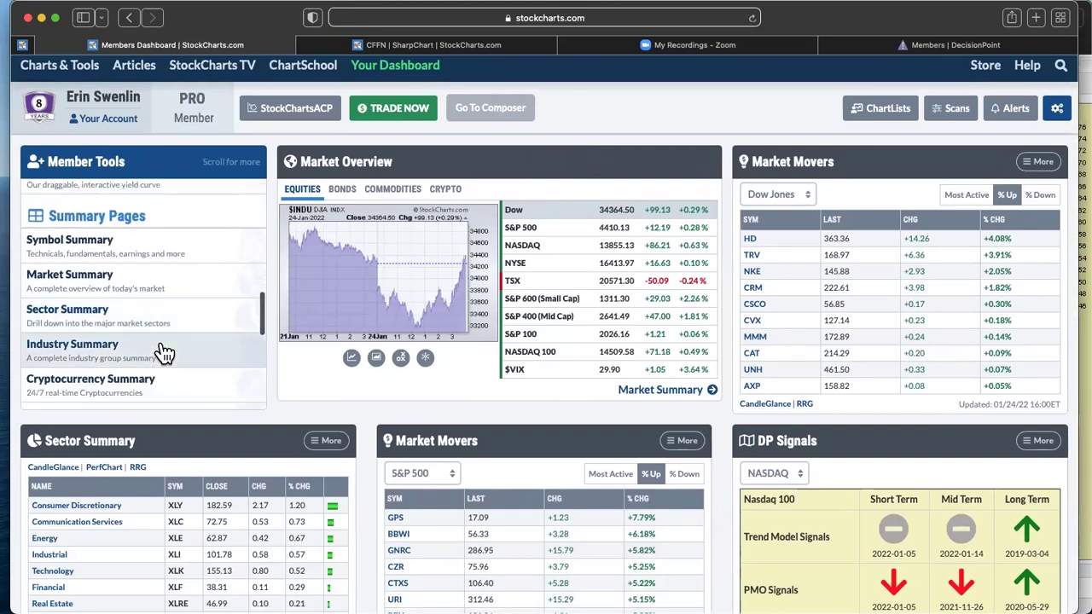
left_click(224, 352)
Compare the Communication Services industry charts, from Media Agencies and Broadcasting & Entertainment through Fixed Line Telecommunications, Internet and Publishing to Mobile Telecommunications.
scroll(548, 275, "down", 3)
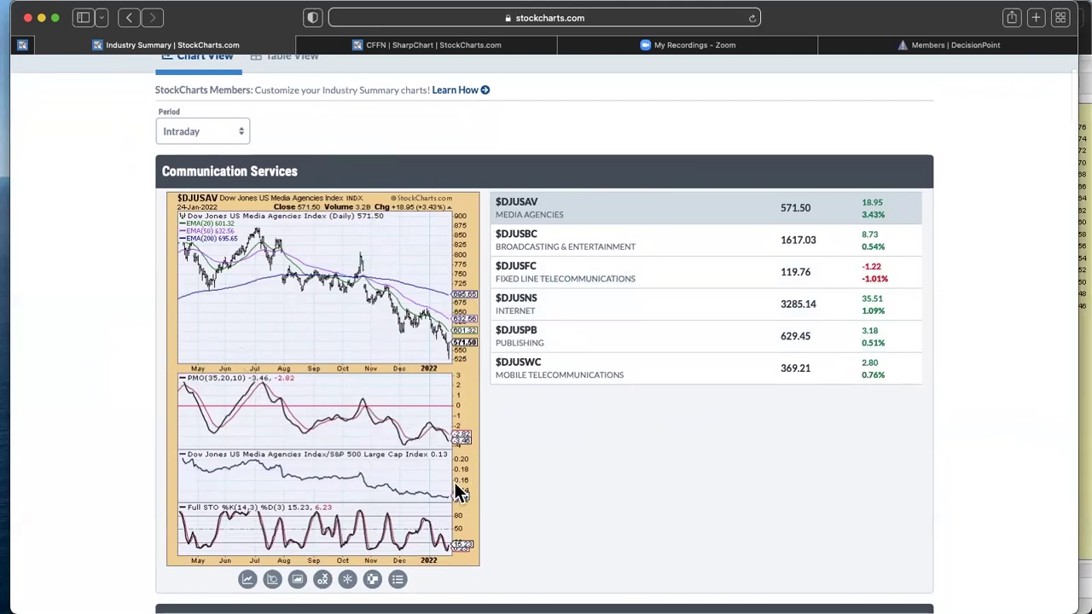
scroll(556, 465, "down", 1)
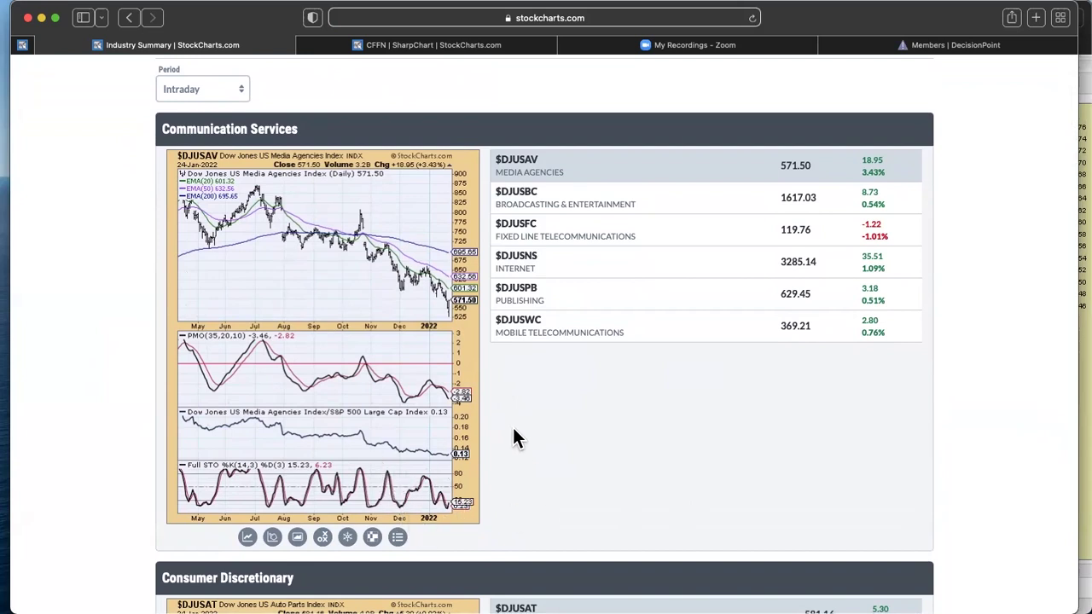
scroll(517, 410, "up", 1)
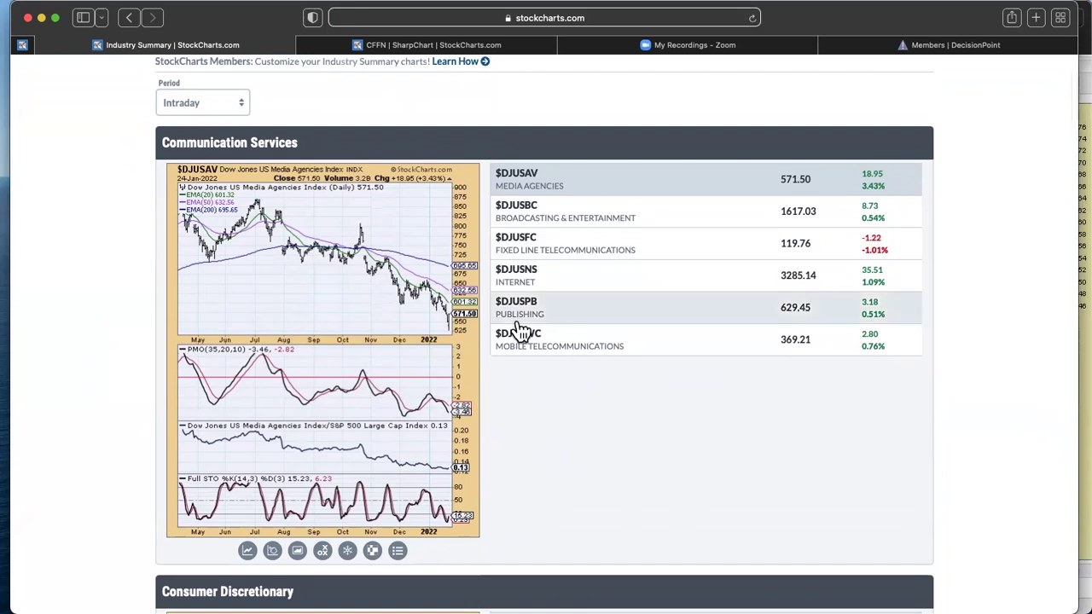
left_click(585, 214)
left_click(586, 246)
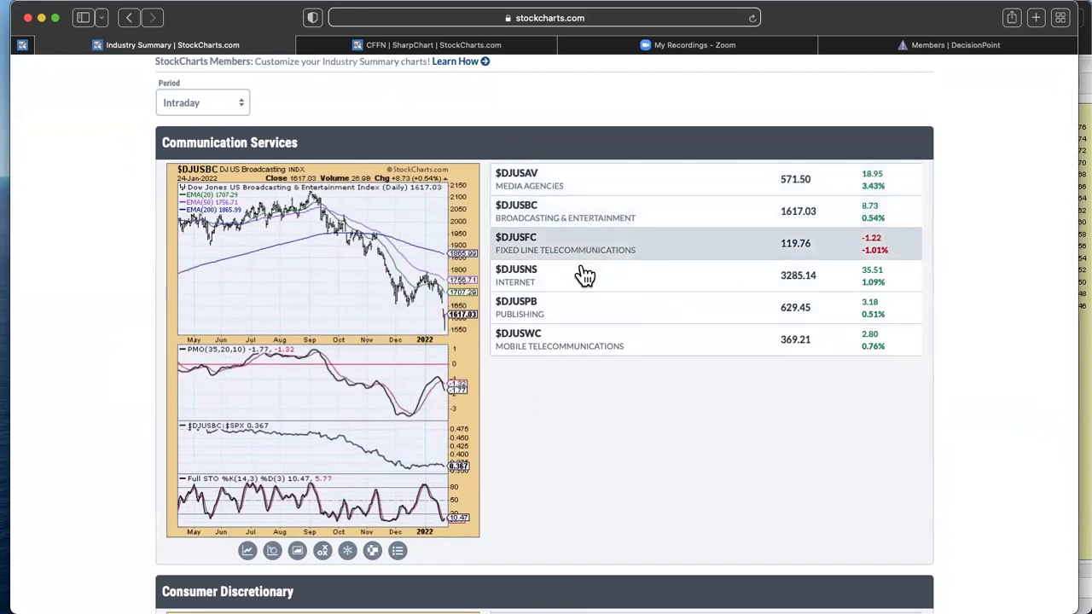
left_click(584, 278)
left_click(579, 314)
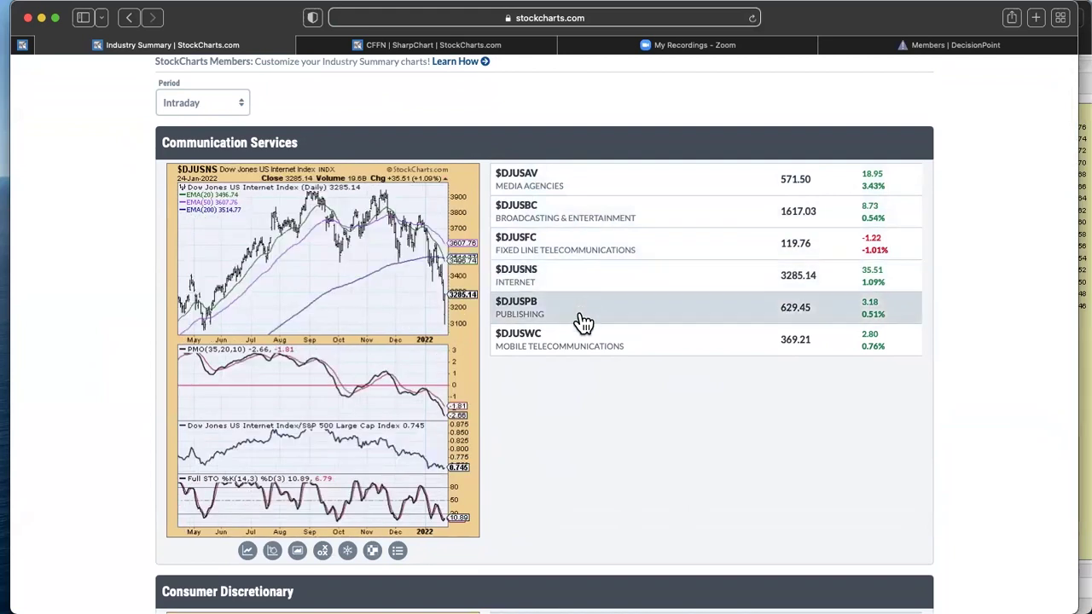
left_click(581, 349)
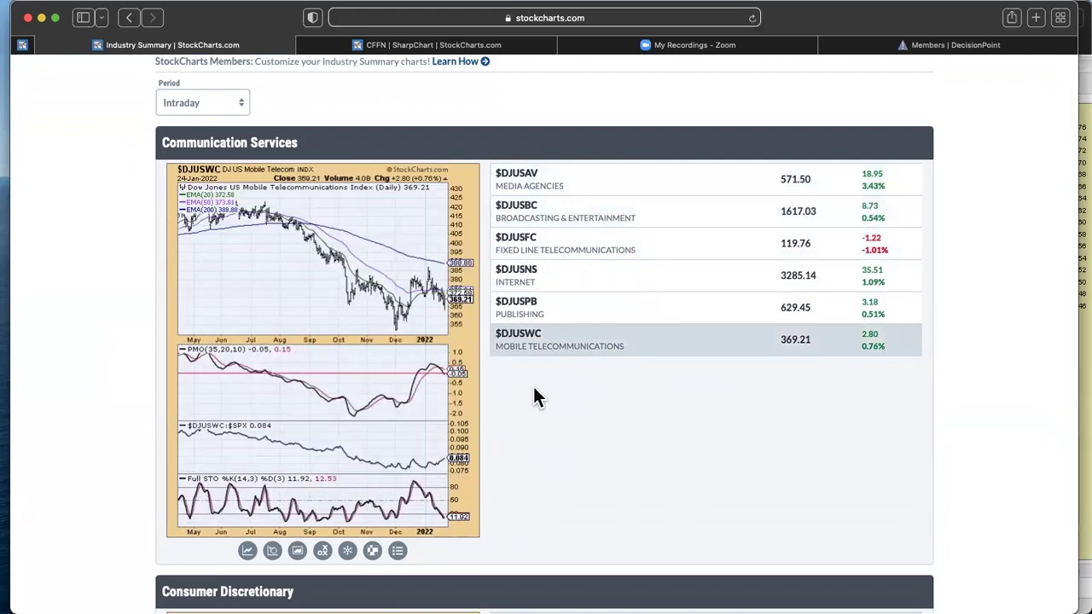
Pass over Consumer Discretionary and review the Personal Products, Brewers and Food Retailers & Wholesalers charts in the Consumer Staples group.
scroll(546, 461, "down", 5)
scroll(547, 454, "down", 5)
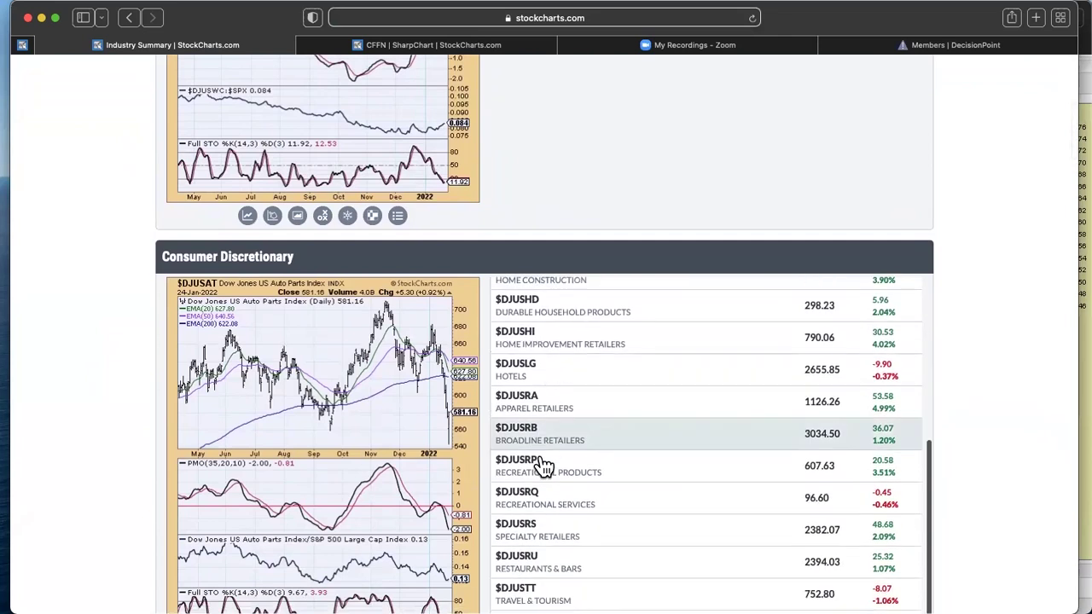
scroll(436, 448, "down", 4)
scroll(435, 445, "down", 8)
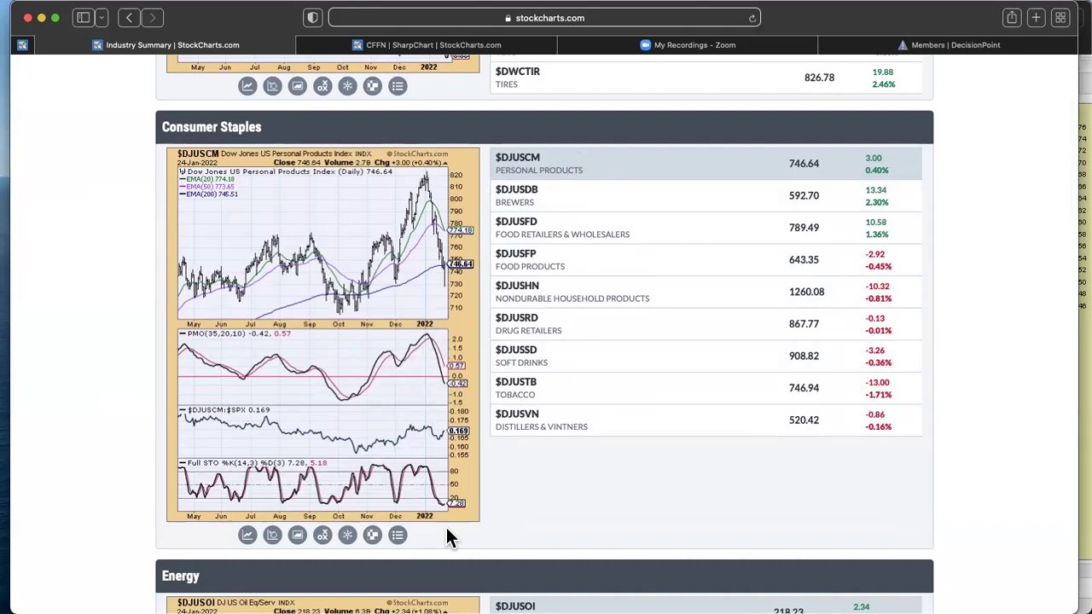
left_click(537, 196)
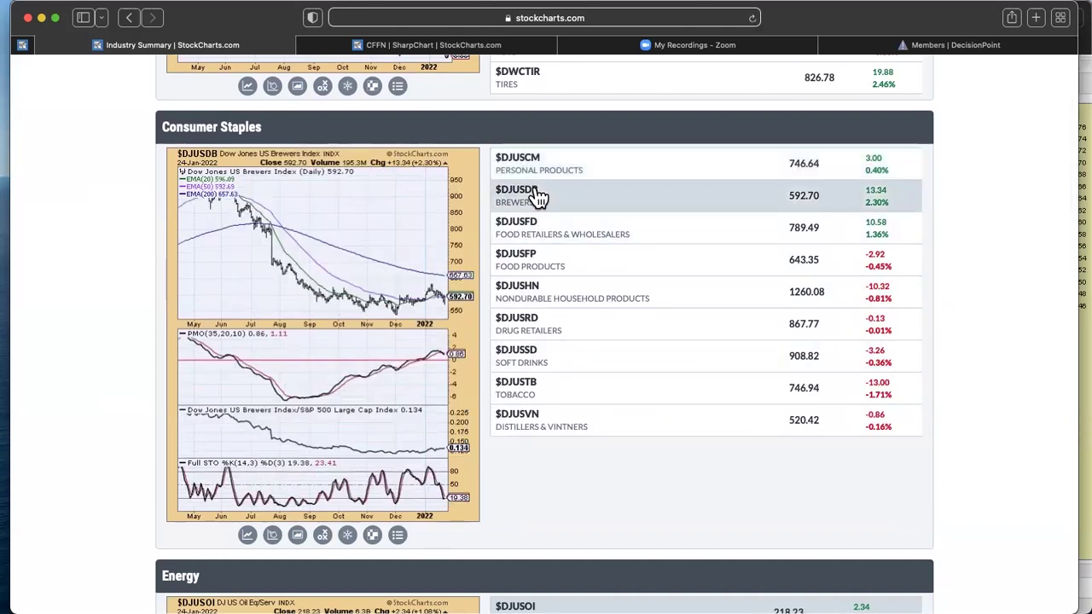
left_click(555, 234)
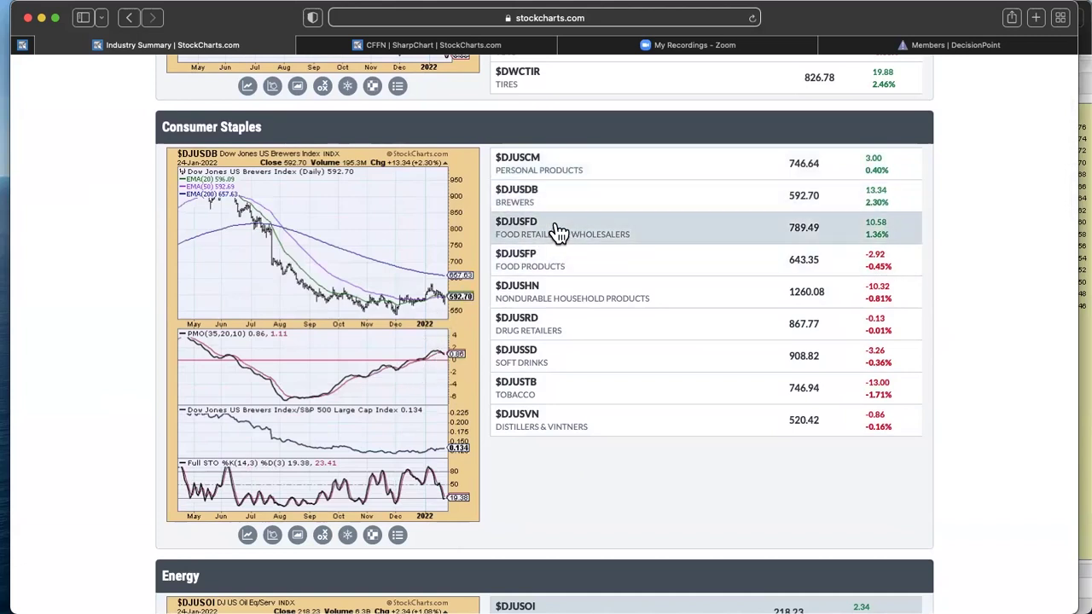
Compare the Food Products, Nondurable Household Products, Drug Retailers, Soft Drinks, Tobacco and Distillers & Vintners charts in Consumer Staples.
left_click(555, 269)
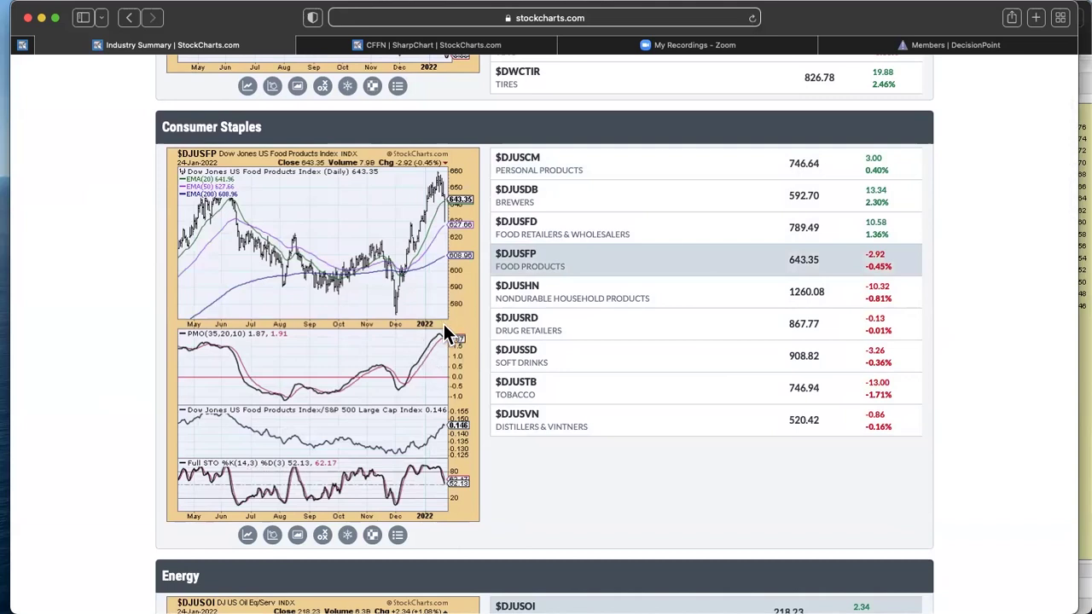
left_click(557, 303)
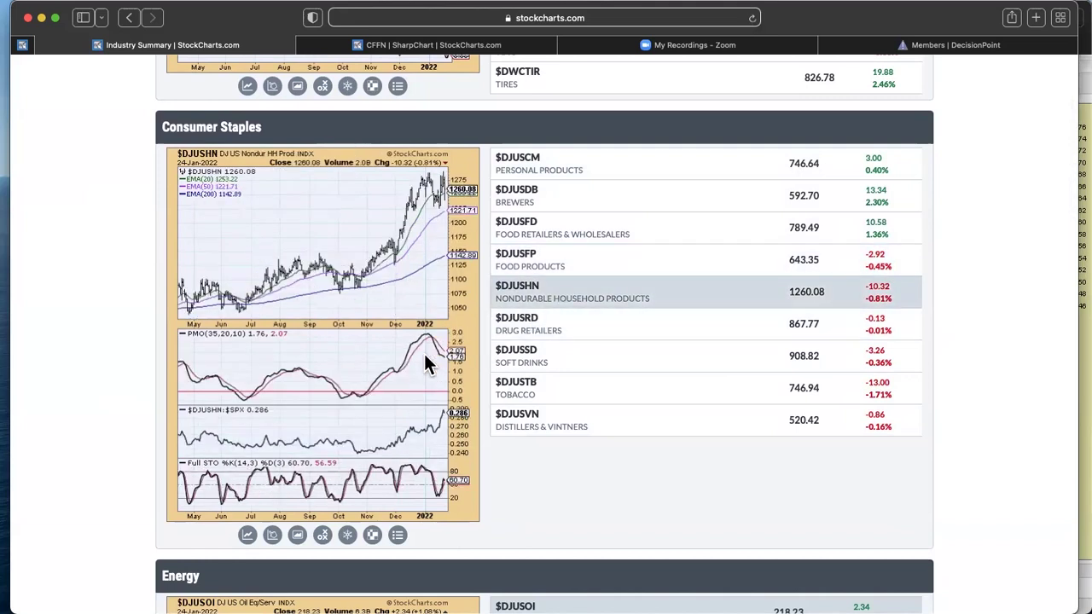
left_click(537, 332)
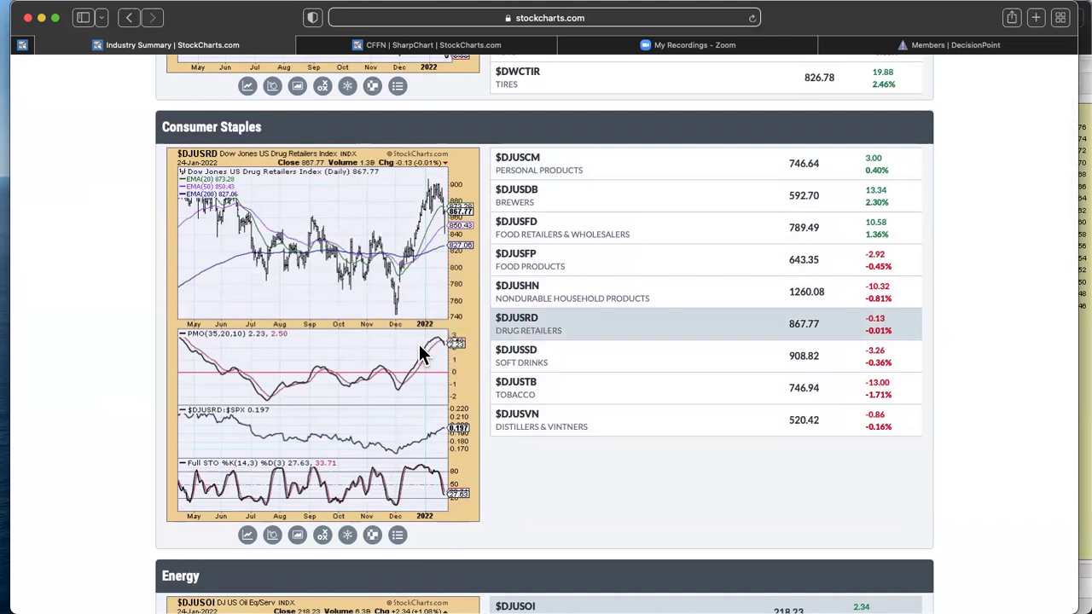
left_click(550, 363)
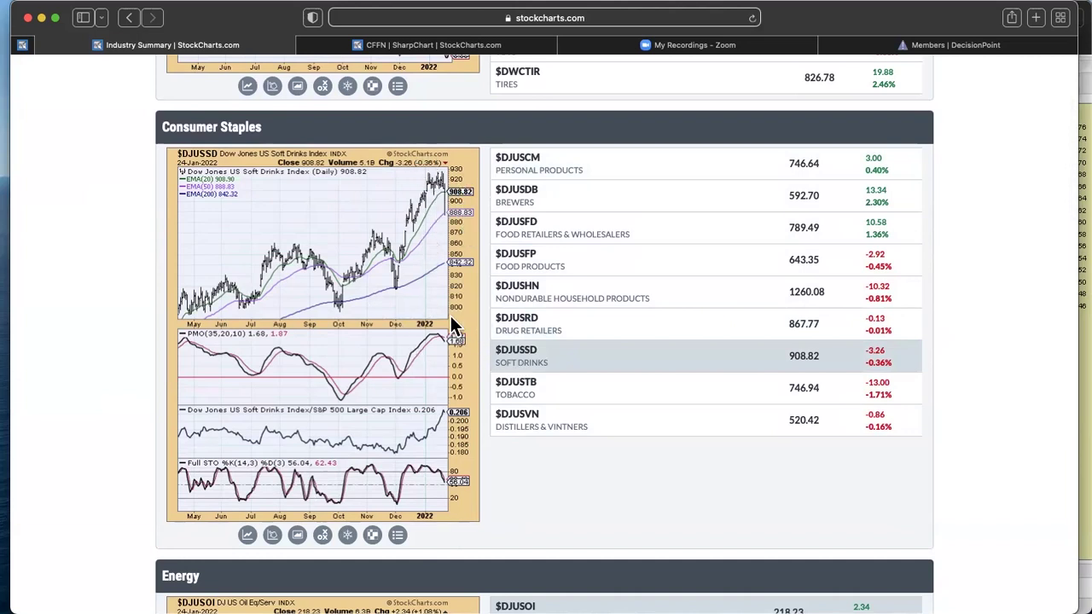
left_click(557, 398)
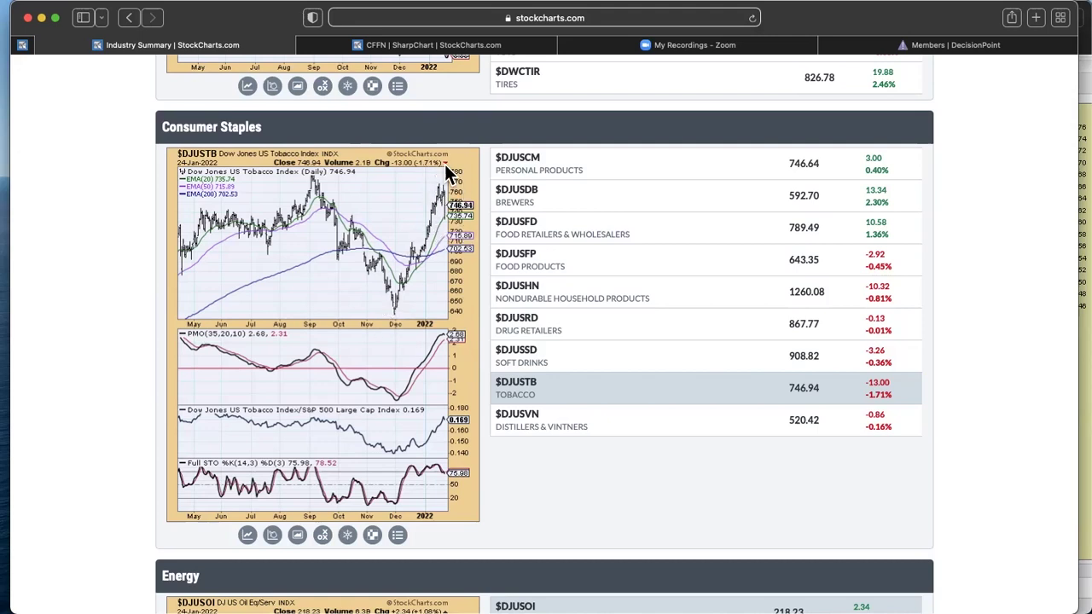
left_click(603, 427)
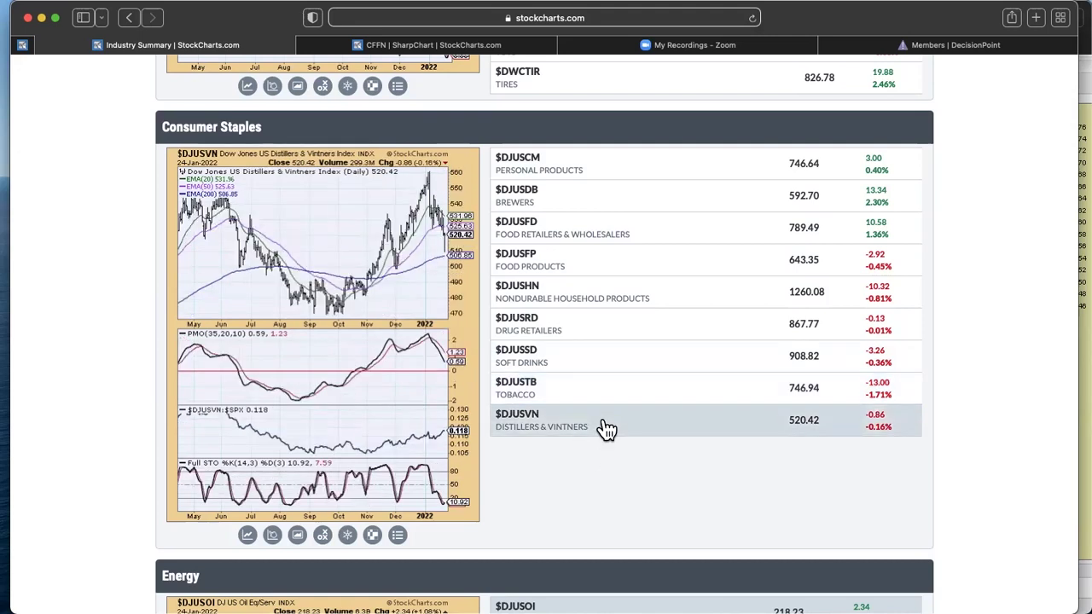
Compare the Energy group's Oil Equipment & Services, Integrated Oil & Gas, Exploration & Production, Pipelines and Coal charts.
scroll(354, 332, "down", 2)
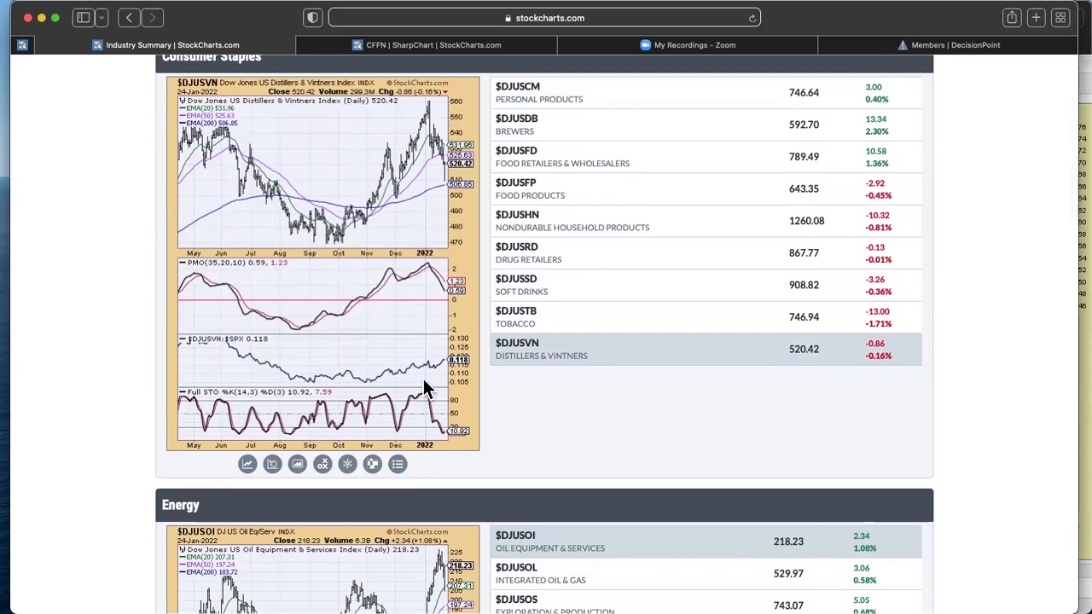
scroll(457, 351, "down", 5)
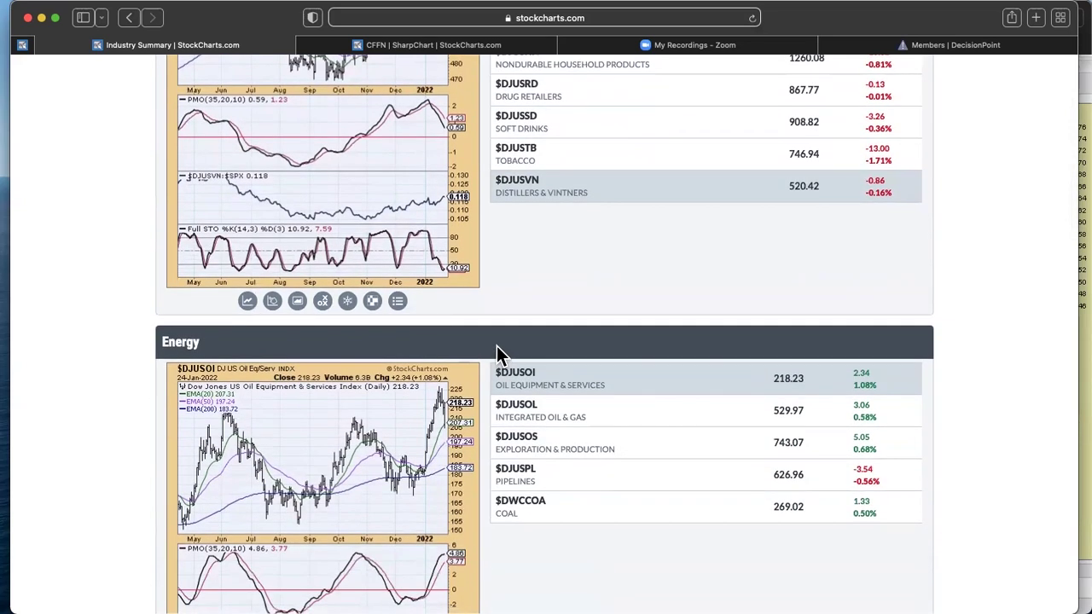
scroll(496, 345, "down", 5)
scroll(521, 377, "down", 1)
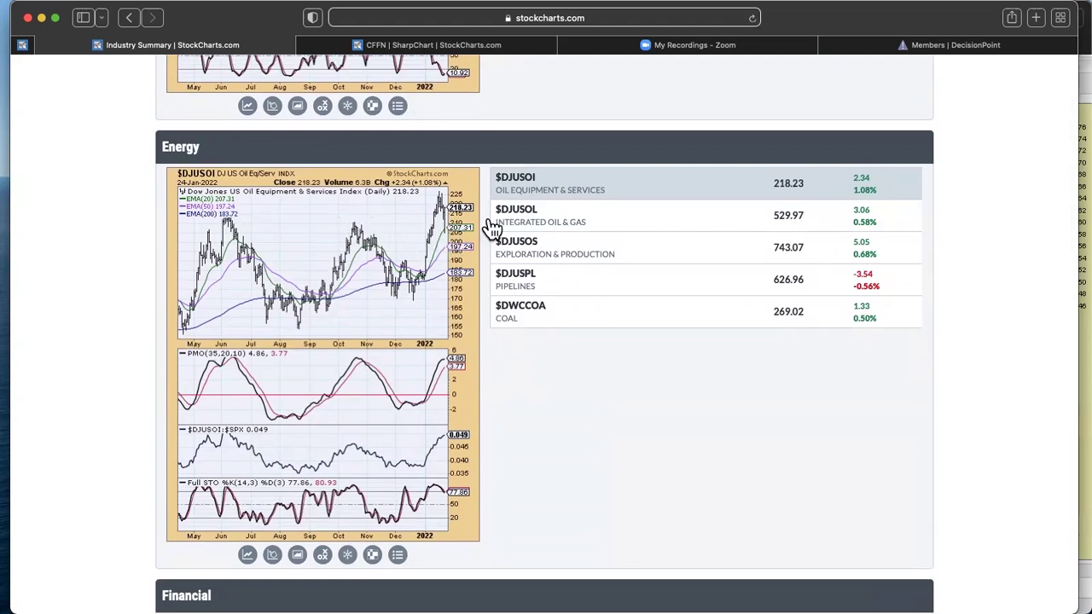
left_click(599, 220)
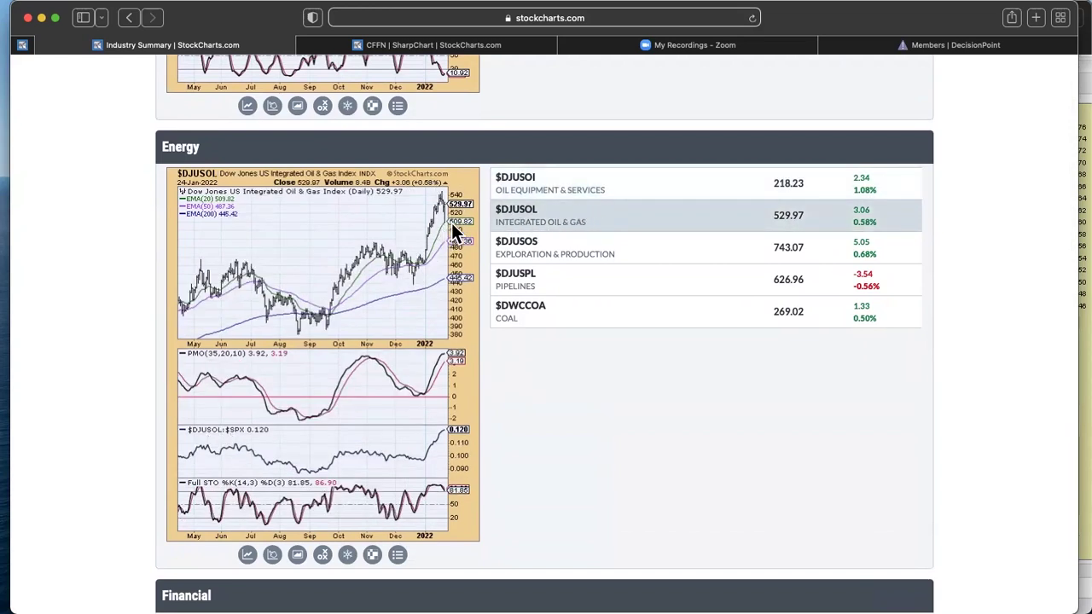
left_click(627, 254)
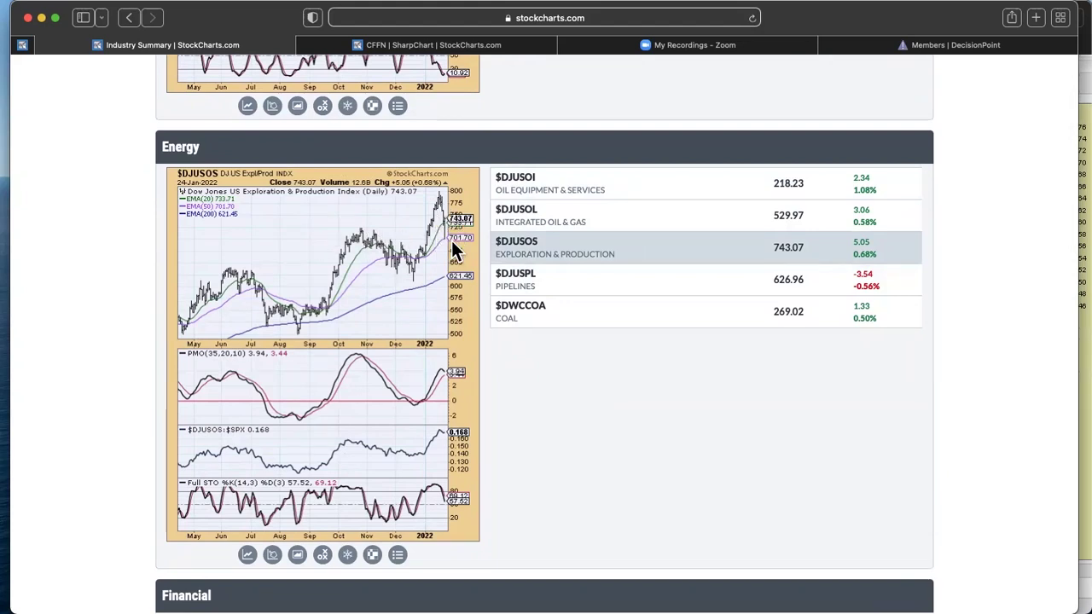
left_click(598, 284)
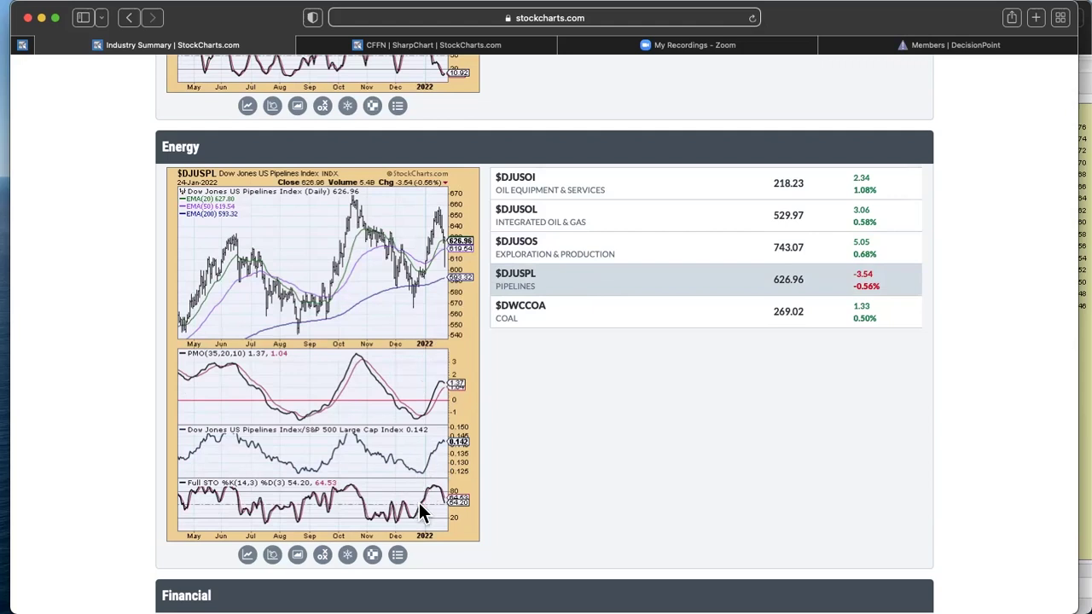
left_click(582, 319)
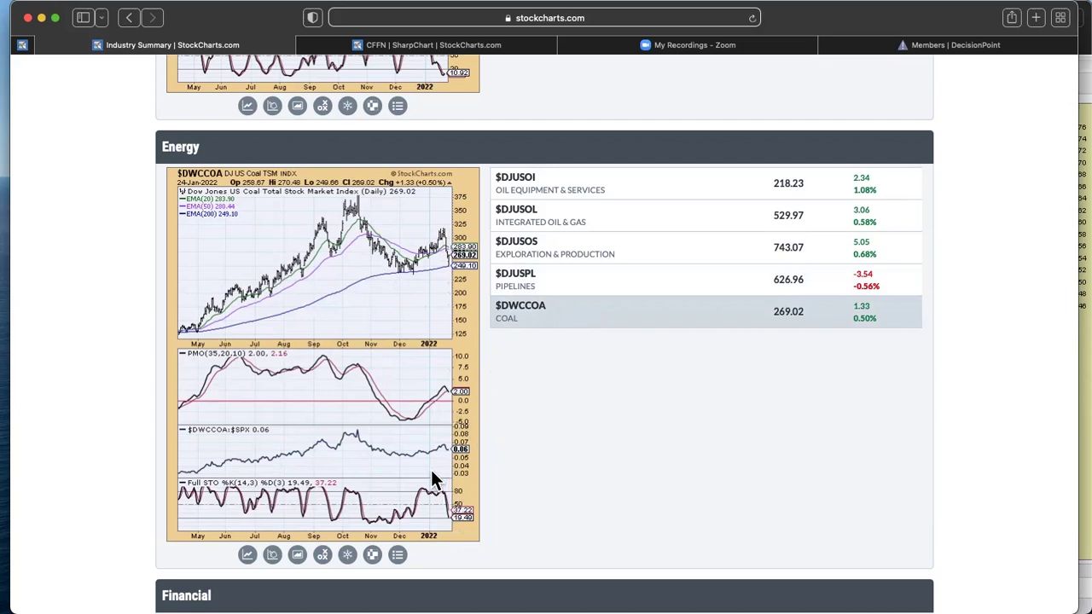
Review the Financial industry group and display the Banks index chart ($DJUSBK).
scroll(535, 367, "down", 5)
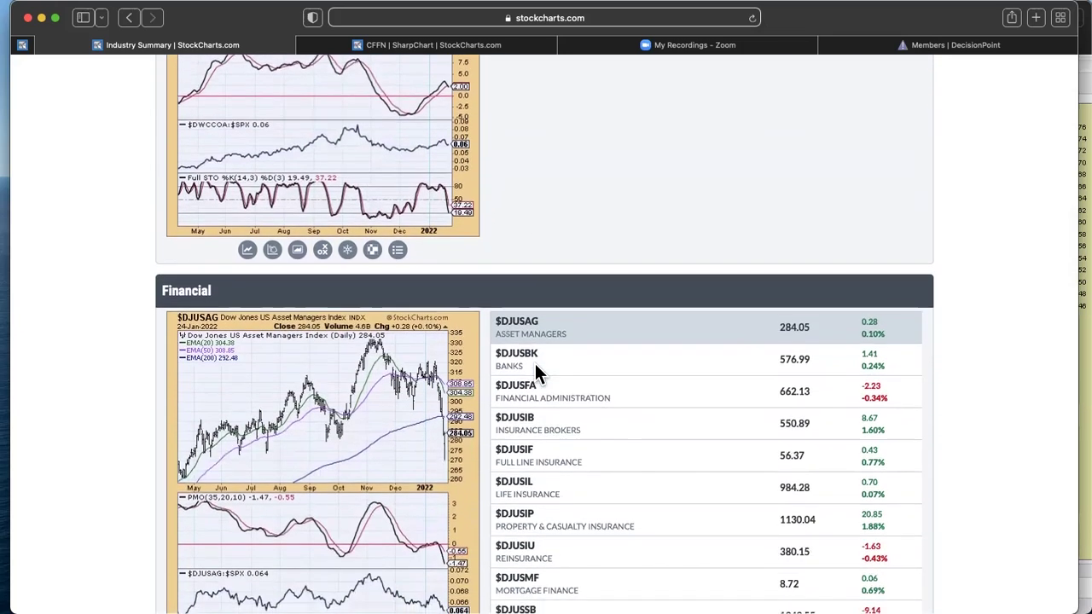
scroll(535, 369, "down", 4)
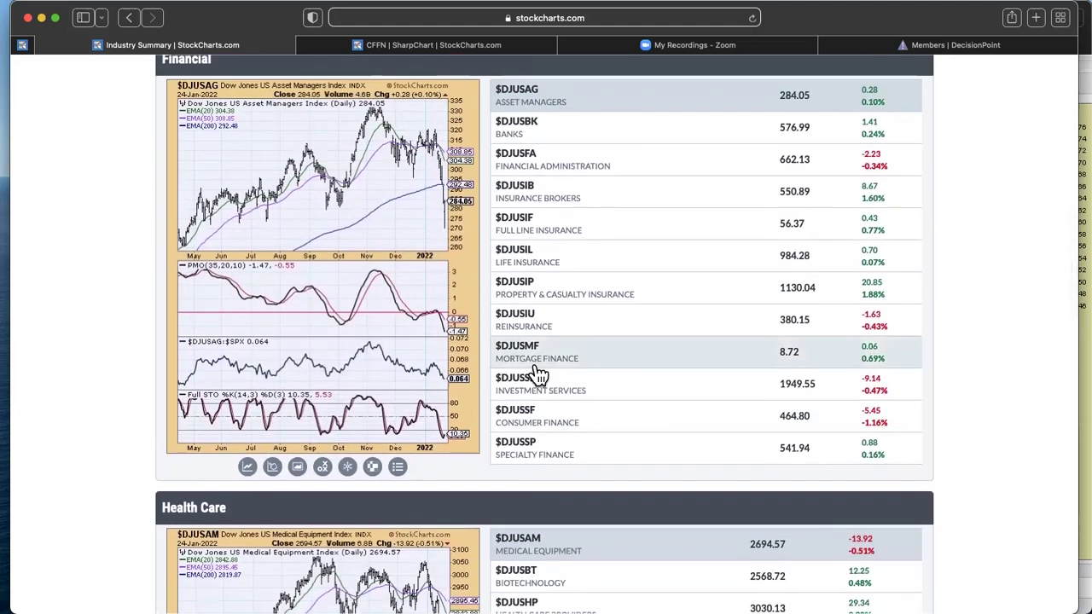
scroll(539, 375, "up", 2)
mouse_move(552, 234)
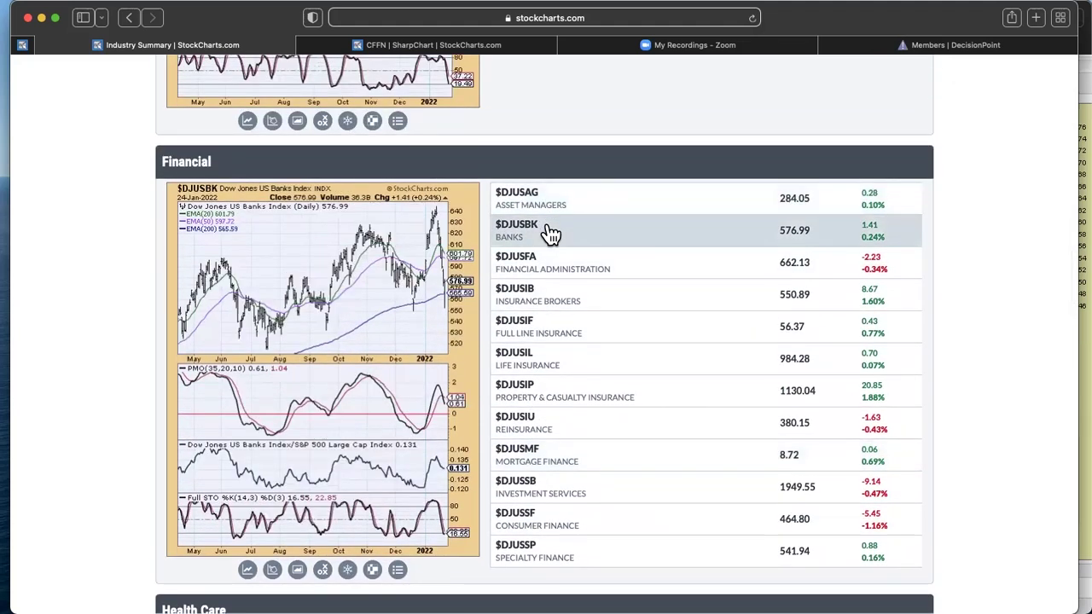
scroll(612, 275, "down", 2)
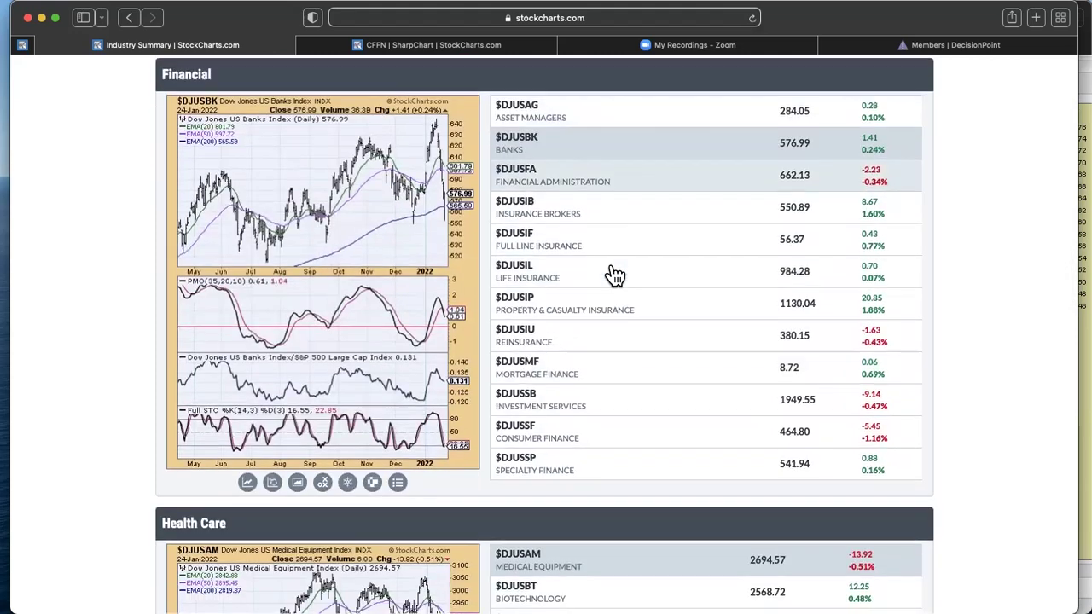
Examine the Medical Equipment chart in the Health Care group and continue to the Industrial group.
scroll(614, 276, "down", 5)
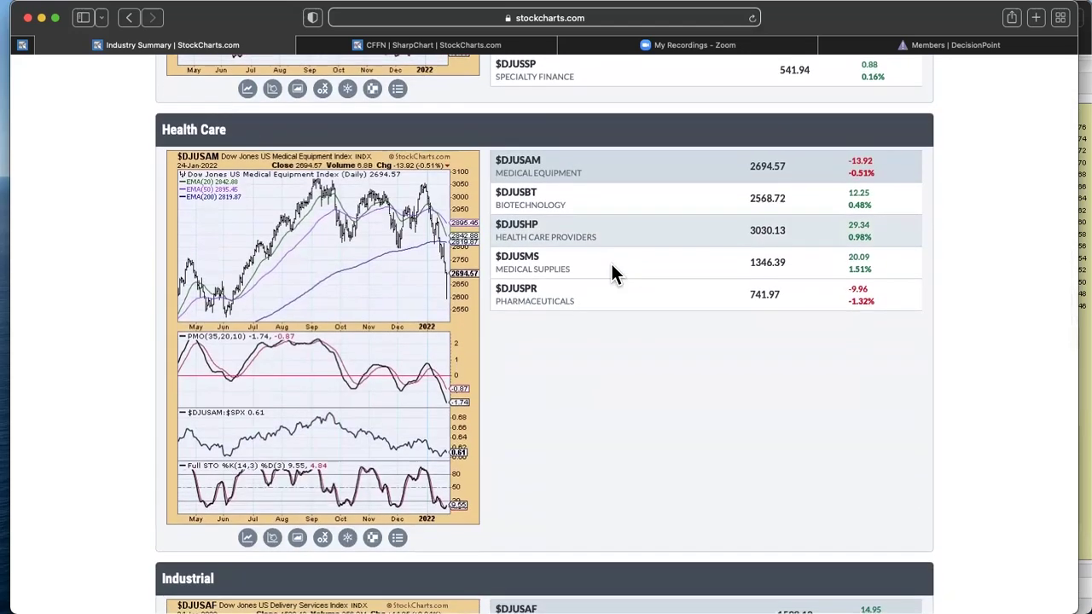
scroll(586, 331, "up", 3)
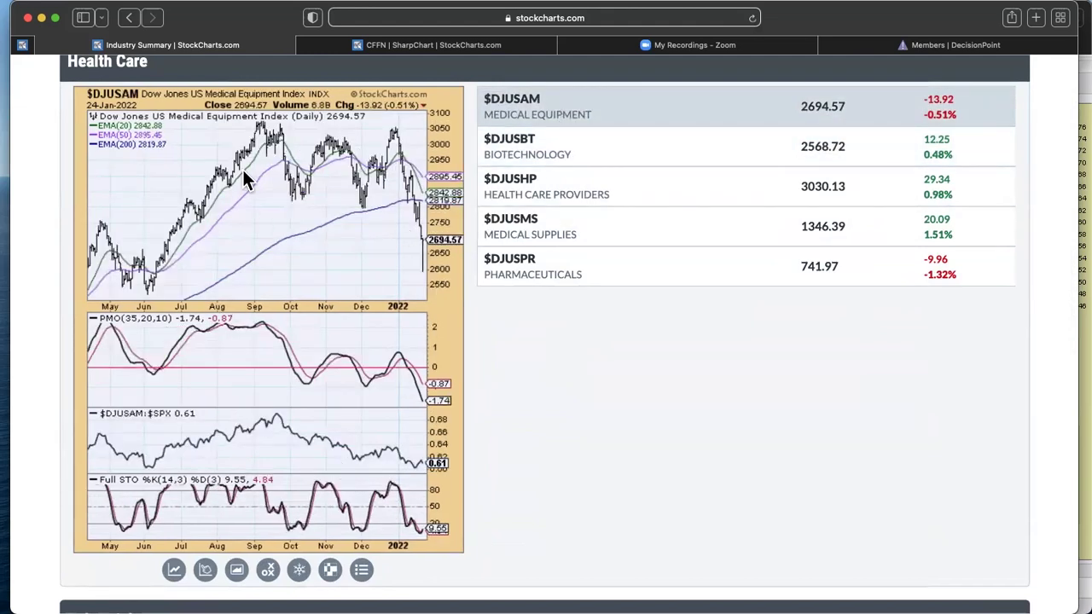
scroll(538, 384, "up", 1)
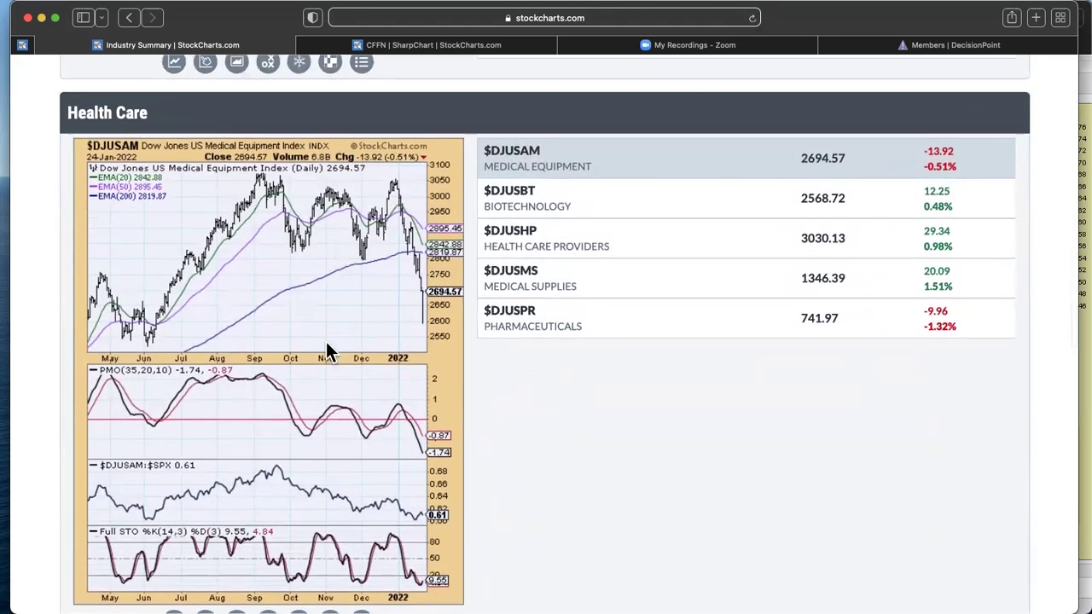
scroll(384, 354, "down", 1)
scroll(592, 390, "down", 6)
scroll(592, 390, "down", 4)
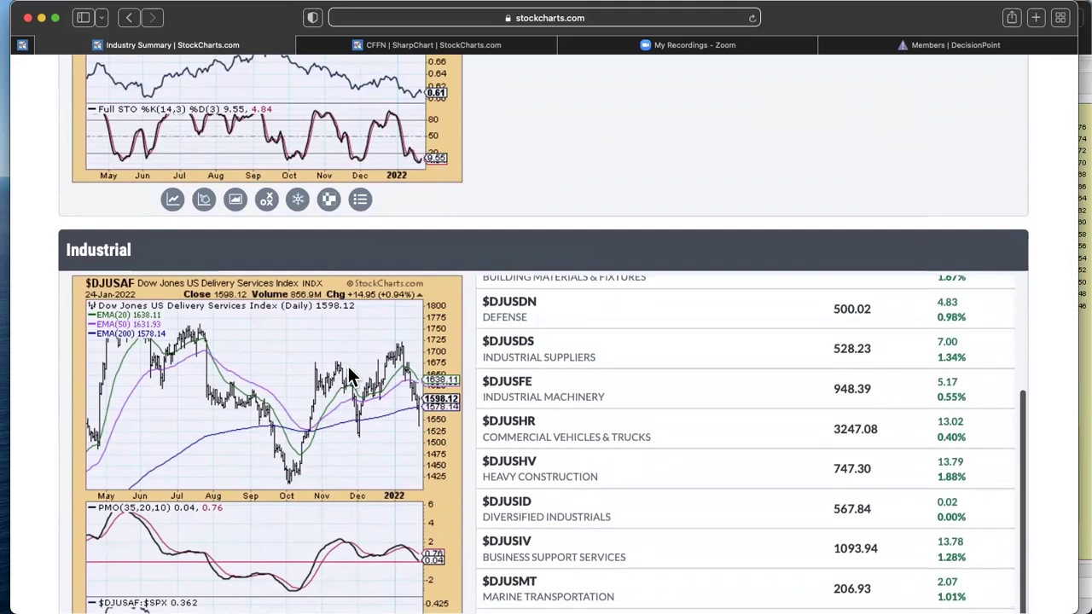
Examine the Delivery Services index chart ($DJUSAF) in the Industrial group.
scroll(352, 375, "down", 2)
scroll(353, 373, "down", 2)
scroll(352, 373, "up", 1)
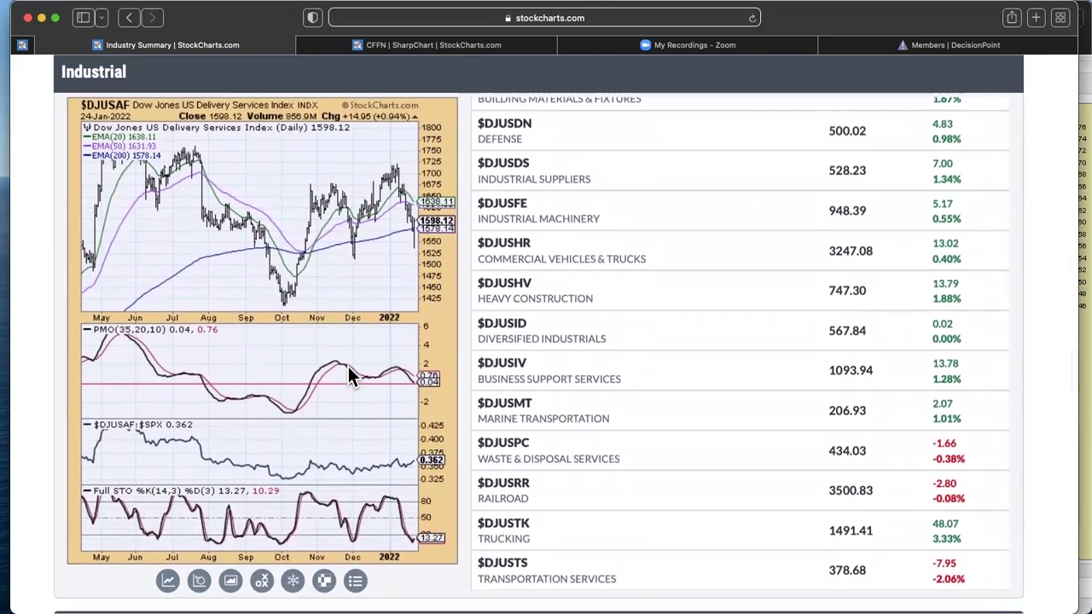
scroll(367, 316, "up", 2)
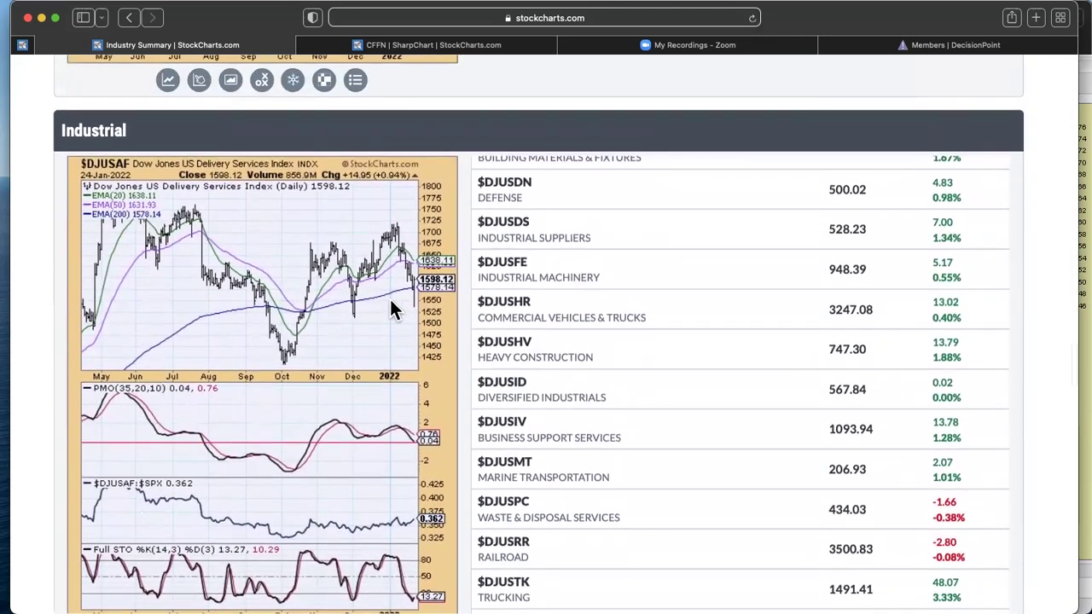
scroll(387, 314, "down", 1)
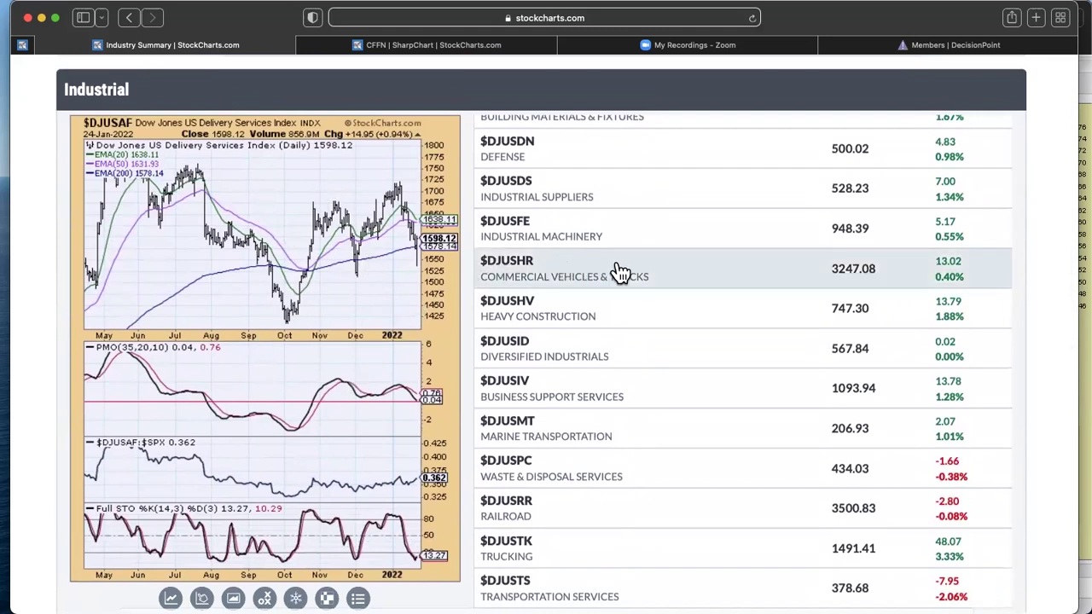
Continue to the Materials group and compare its Aluminium, Gold Mining, Steel and Paper index charts.
scroll(620, 271, "down", 10)
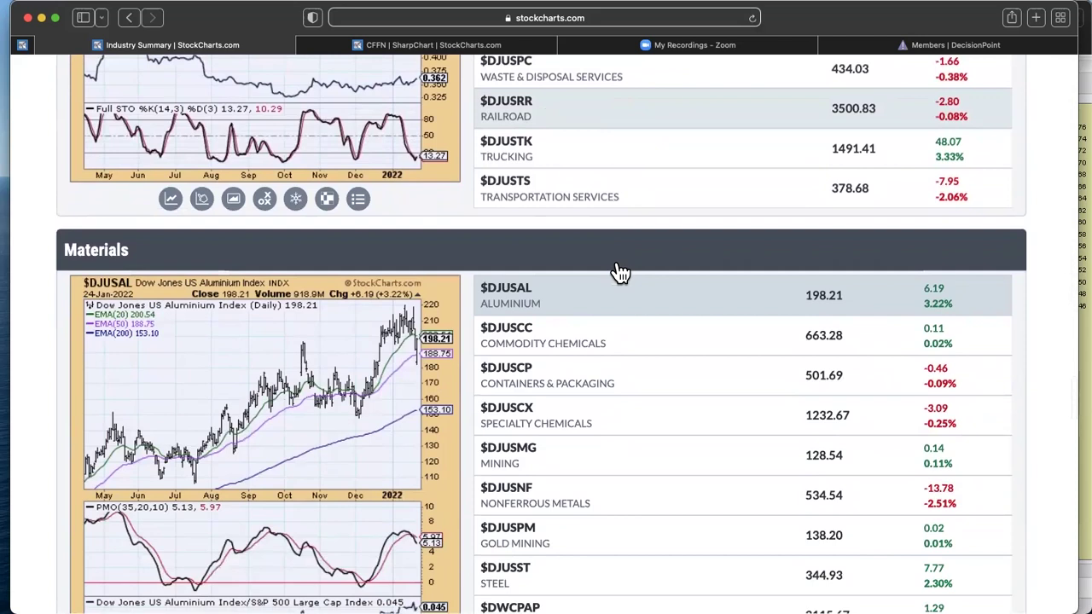
scroll(620, 271, "down", 3)
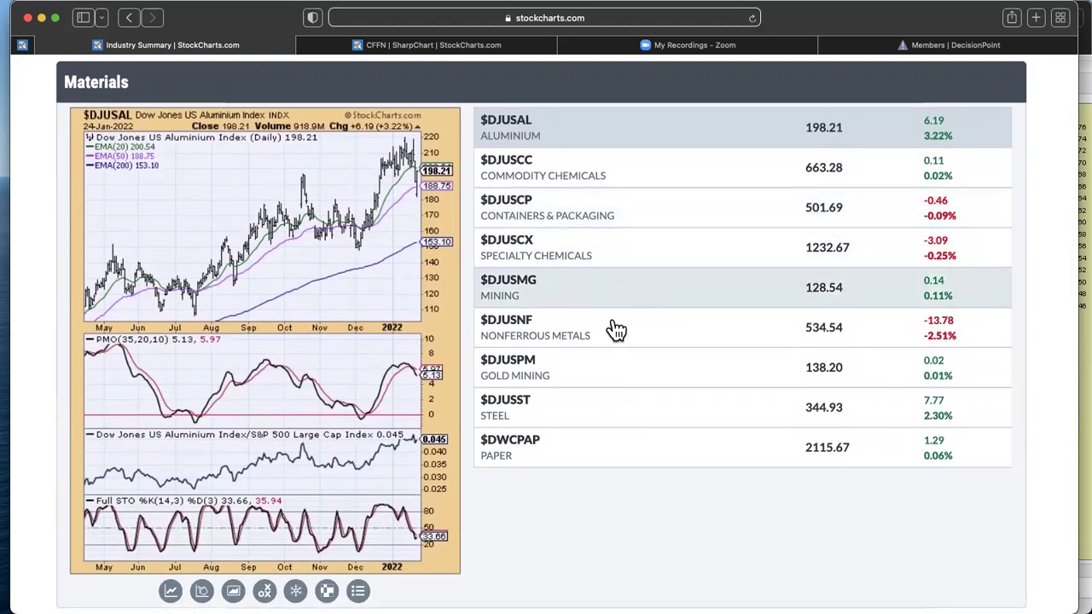
left_click(575, 296)
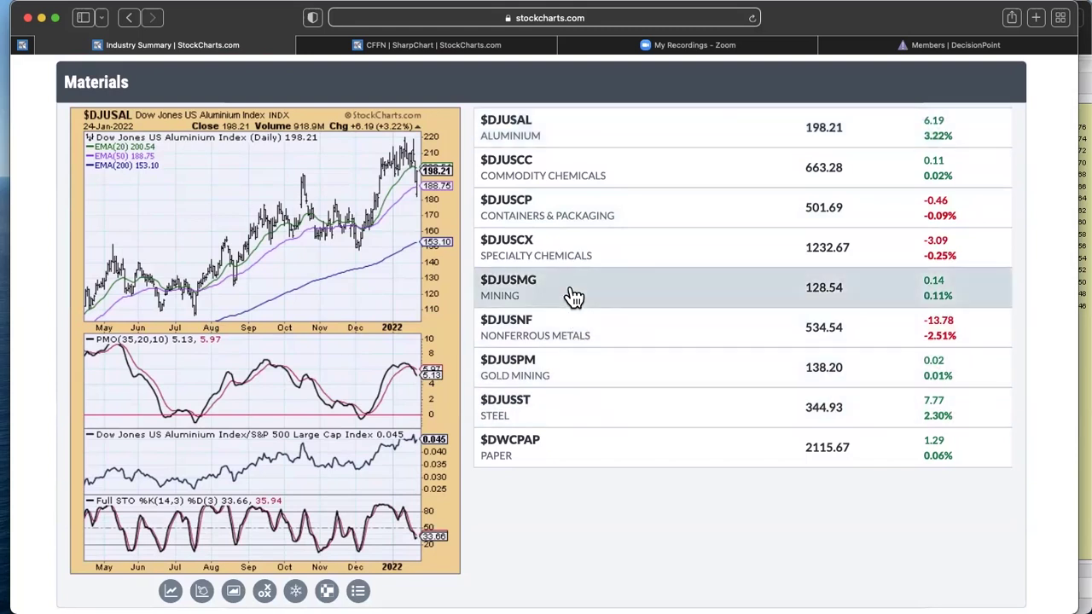
left_click(565, 367)
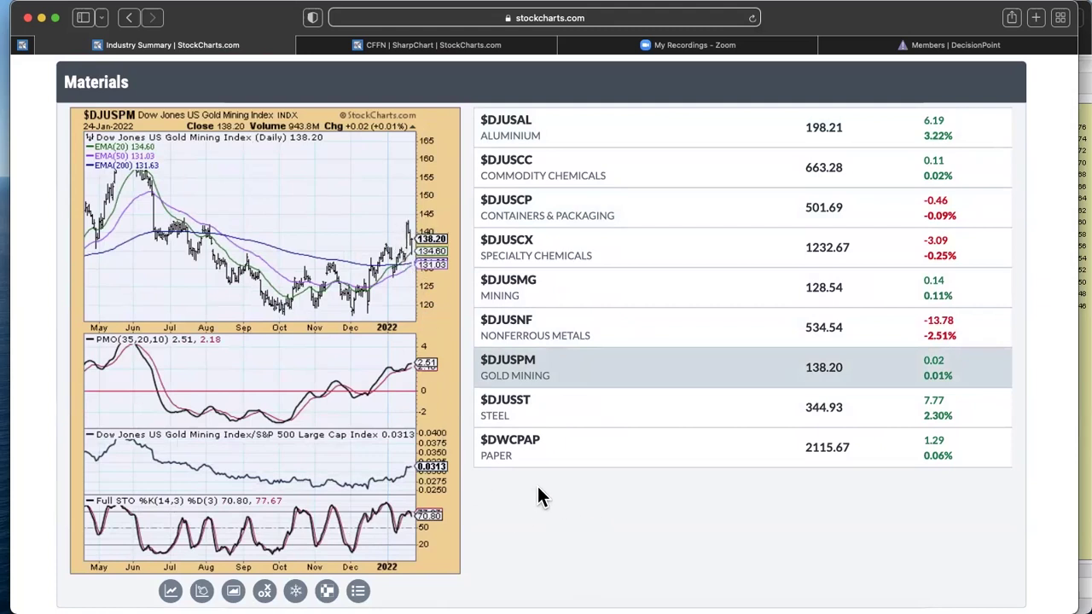
left_click(543, 408)
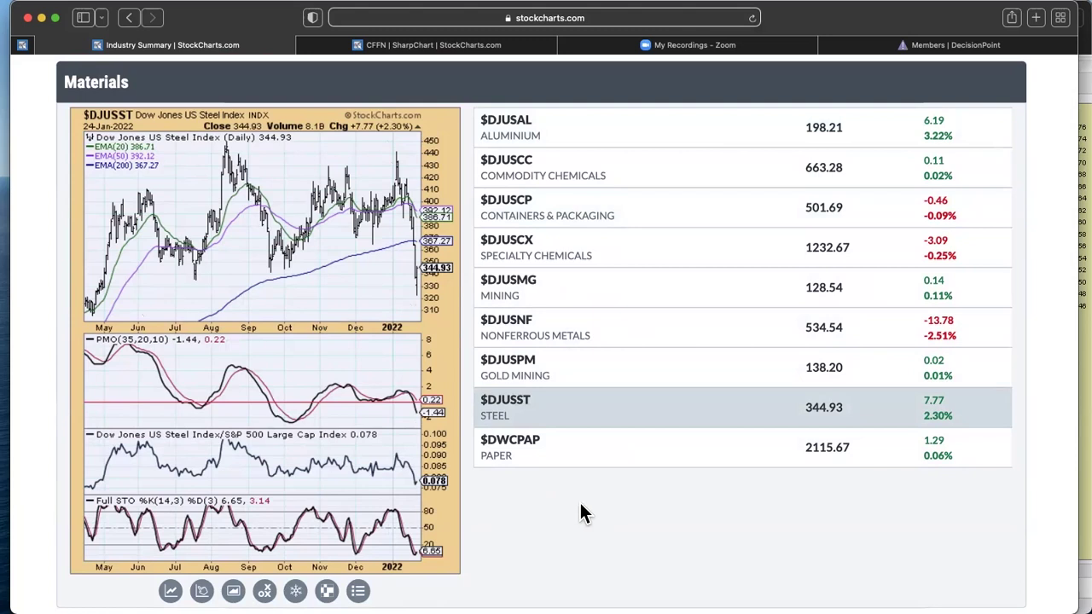
mouse_move(560, 451)
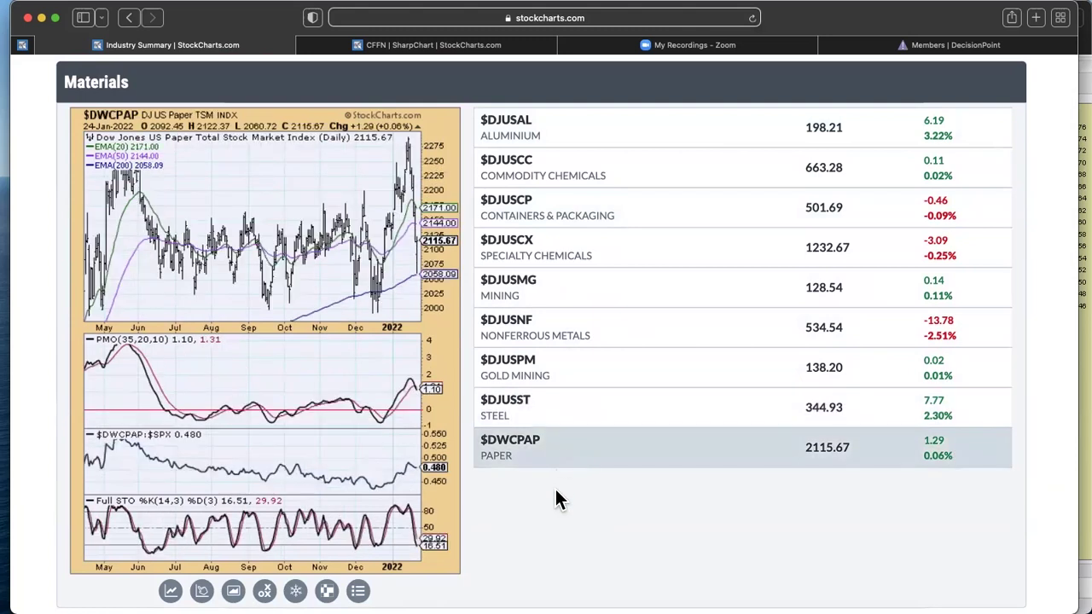
scroll(556, 493, "up", 1)
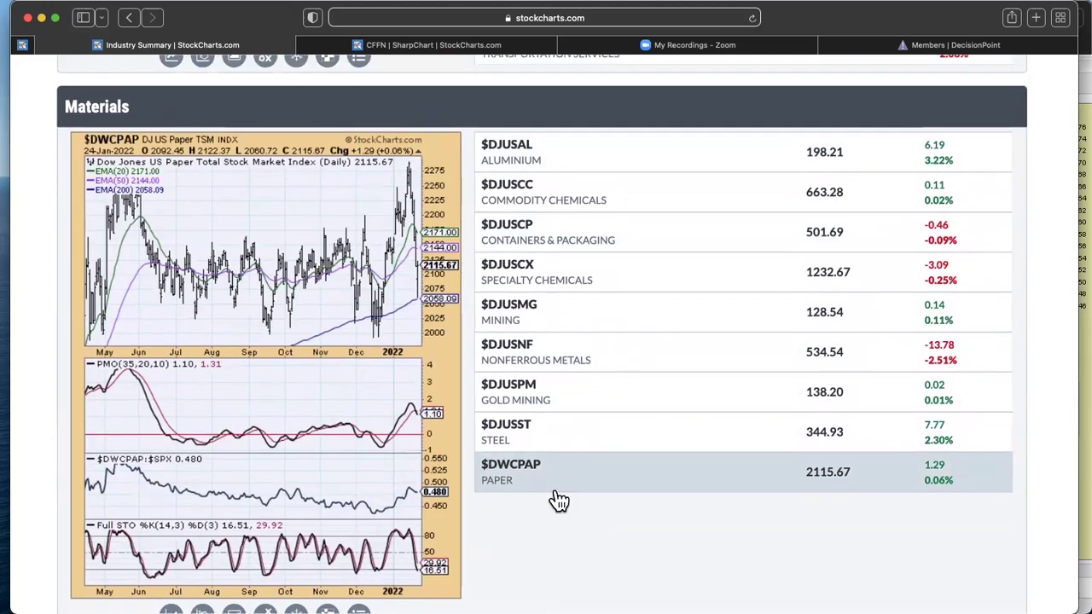
Review the Real Estate group, including the Real Estate Services and Diversified REITs charts.
scroll(559, 501, "down", 10)
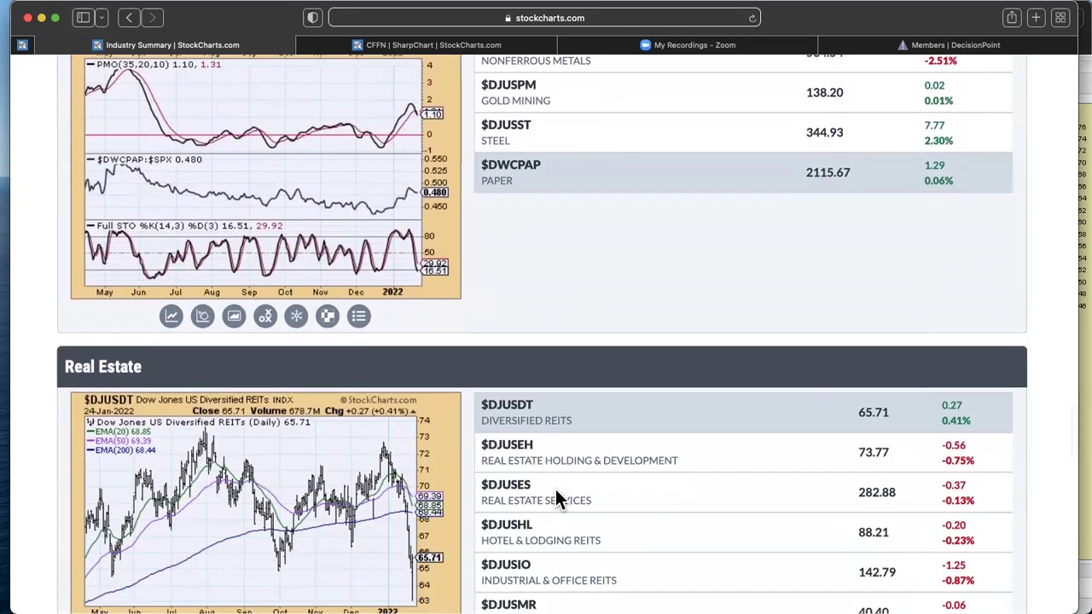
scroll(556, 495, "down", 4)
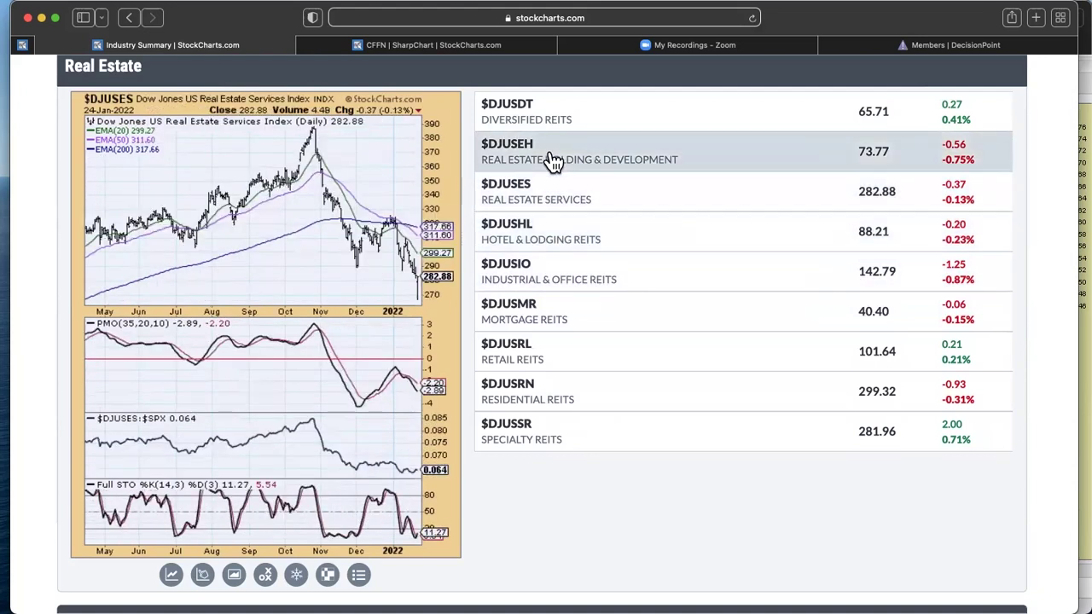
scroll(553, 161, "up", 2)
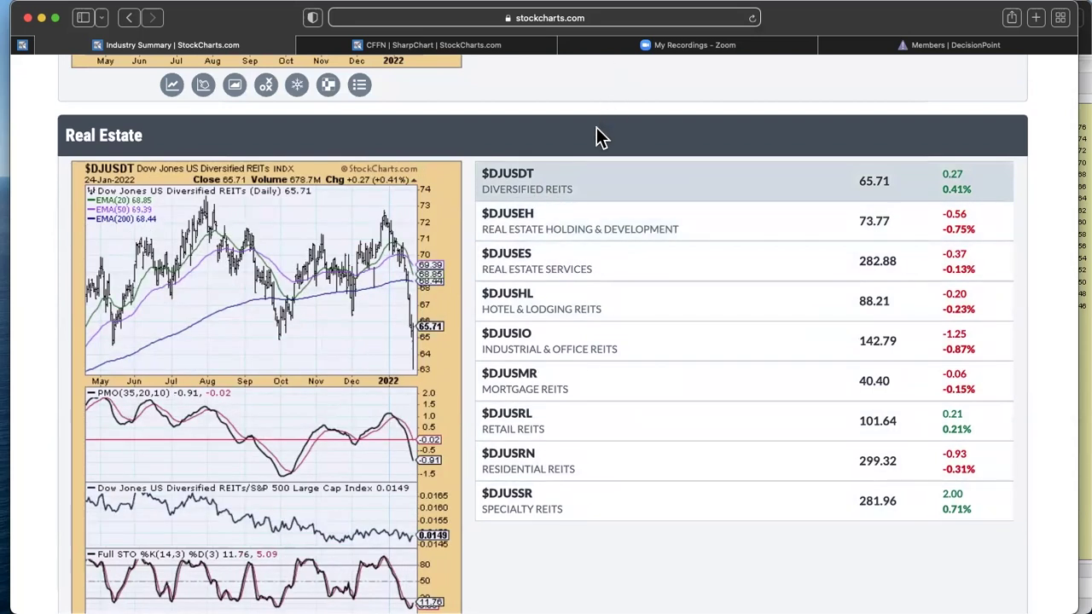
scroll(600, 137, "down", 2)
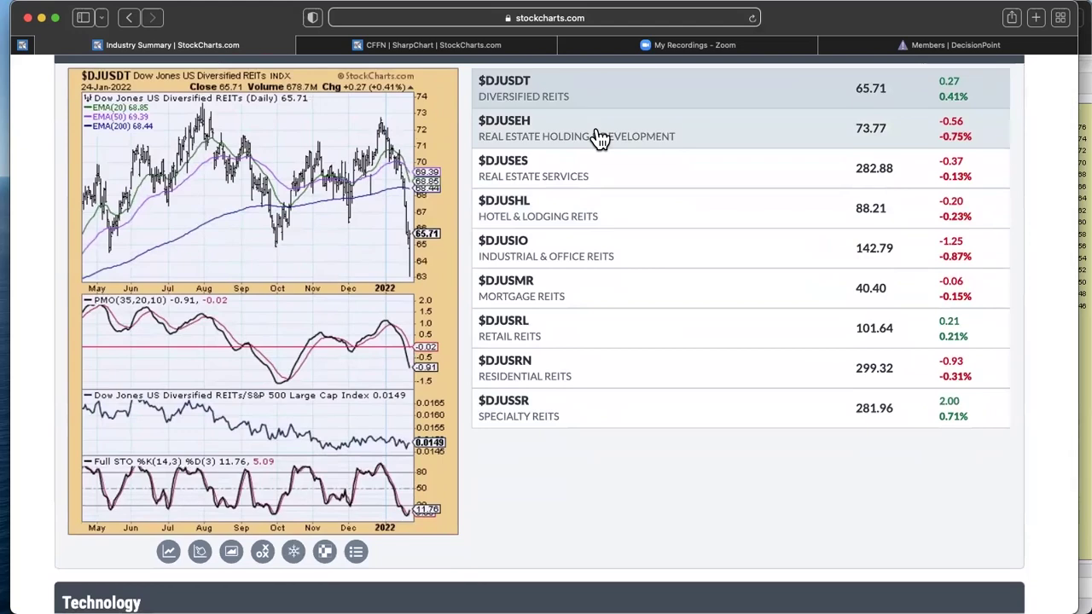
Examine the Electronic Equipment index chart ($DJUSAI) and the industry list in the Technology group.
scroll(600, 137, "down", 10)
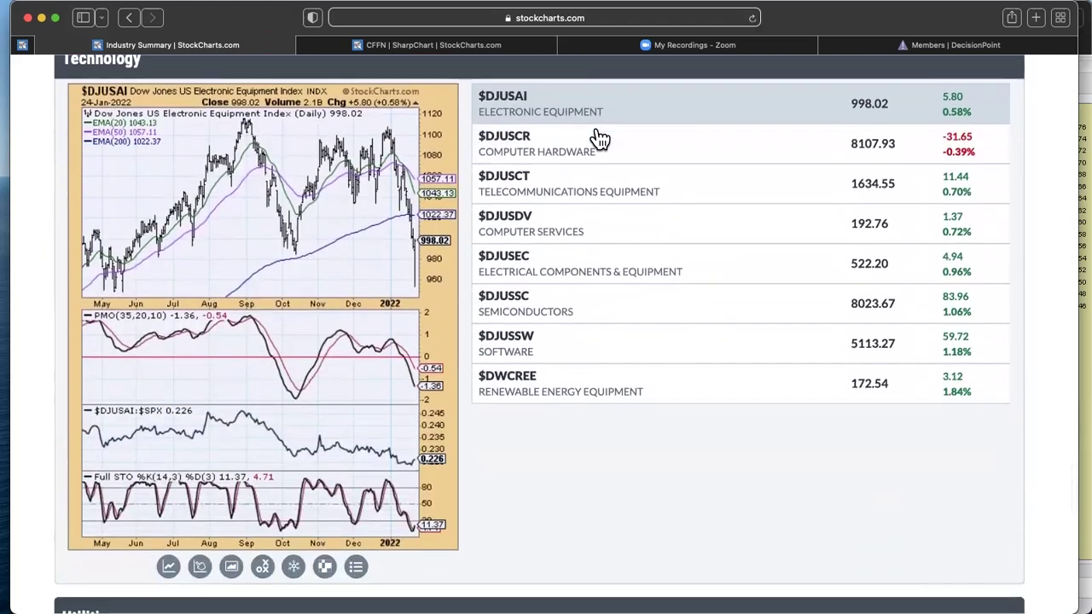
scroll(600, 138, "up", 1)
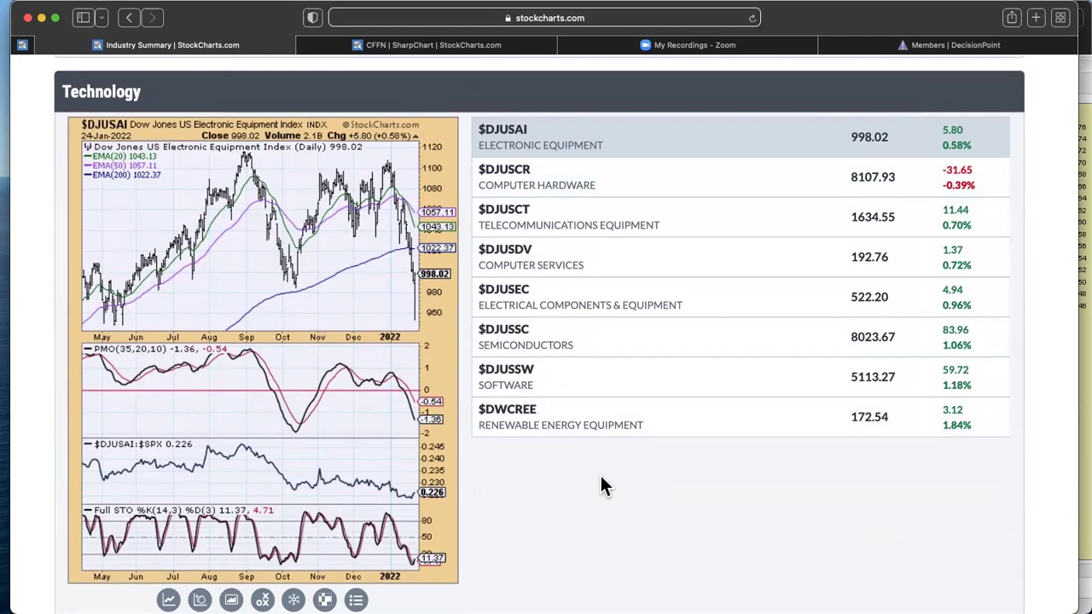
scroll(603, 485, "up", 6)
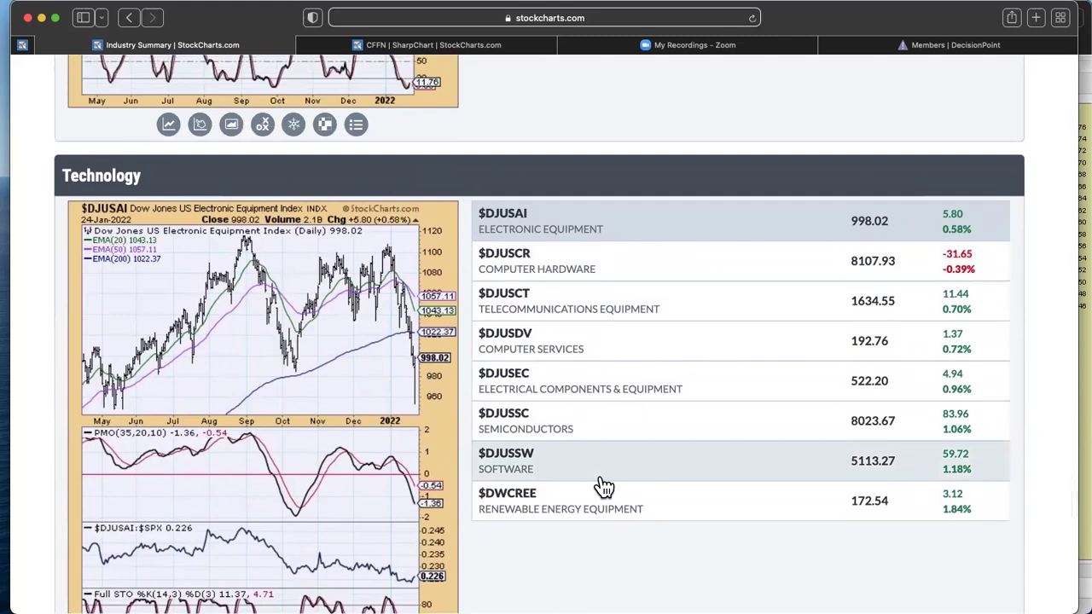
scroll(603, 486, "up", 8)
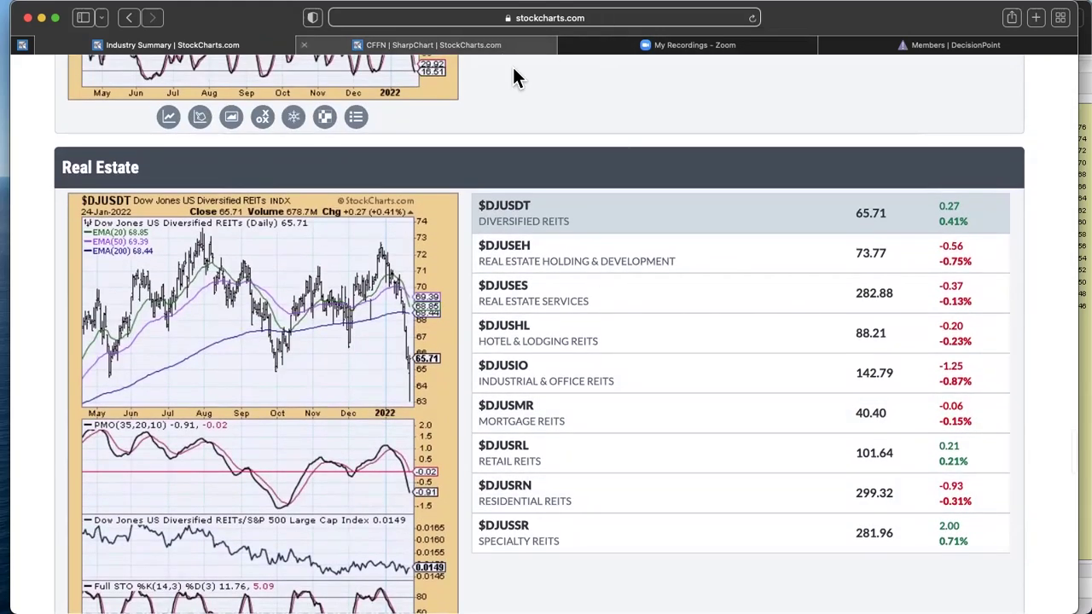
Examine the CFFN daily SharpChart with its relative strength panels, and narrow its window to view the CFFN 5-minute chart alongside.
left_click(493, 47)
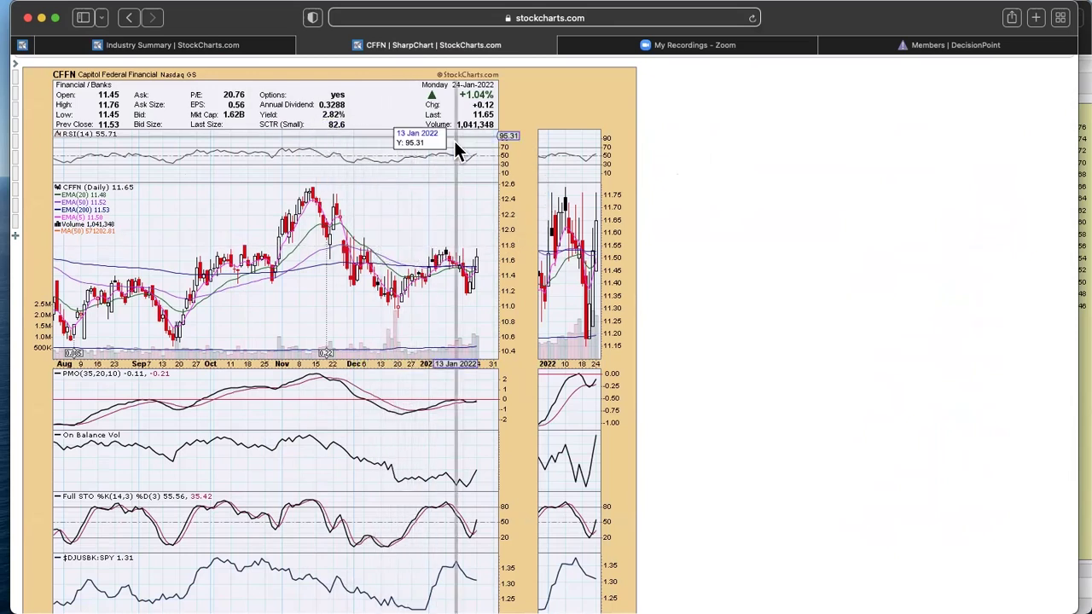
scroll(515, 187, "down", 2)
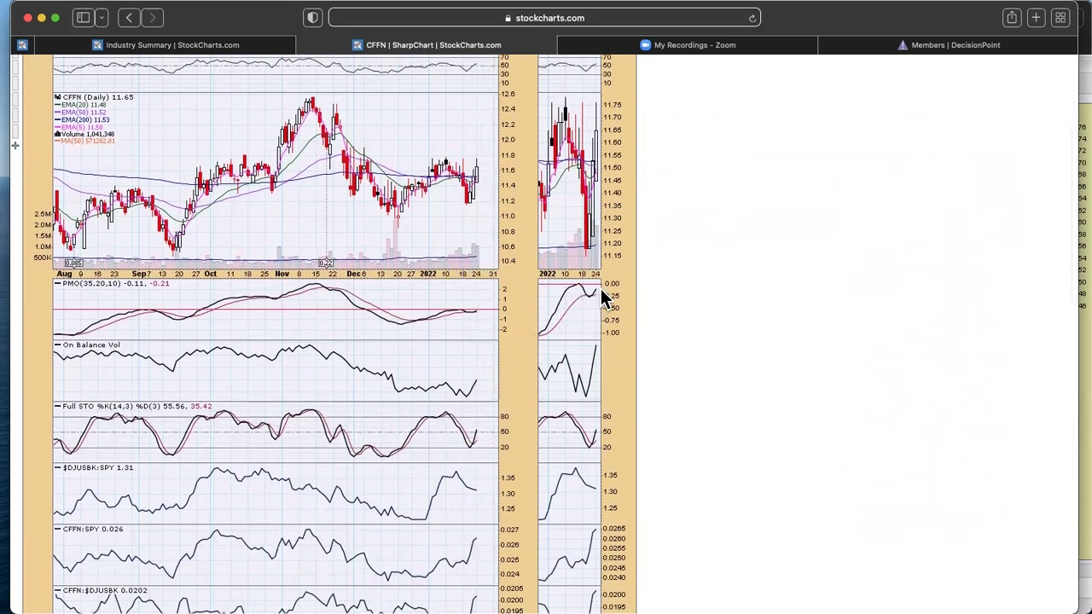
scroll(620, 281, "down", 1)
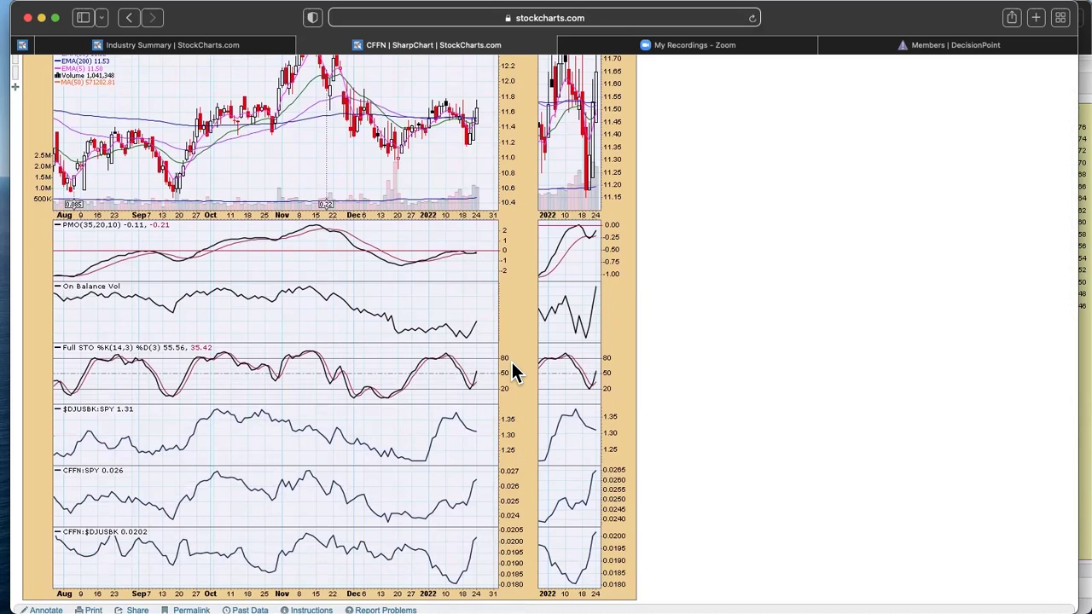
scroll(512, 367, "up", 5)
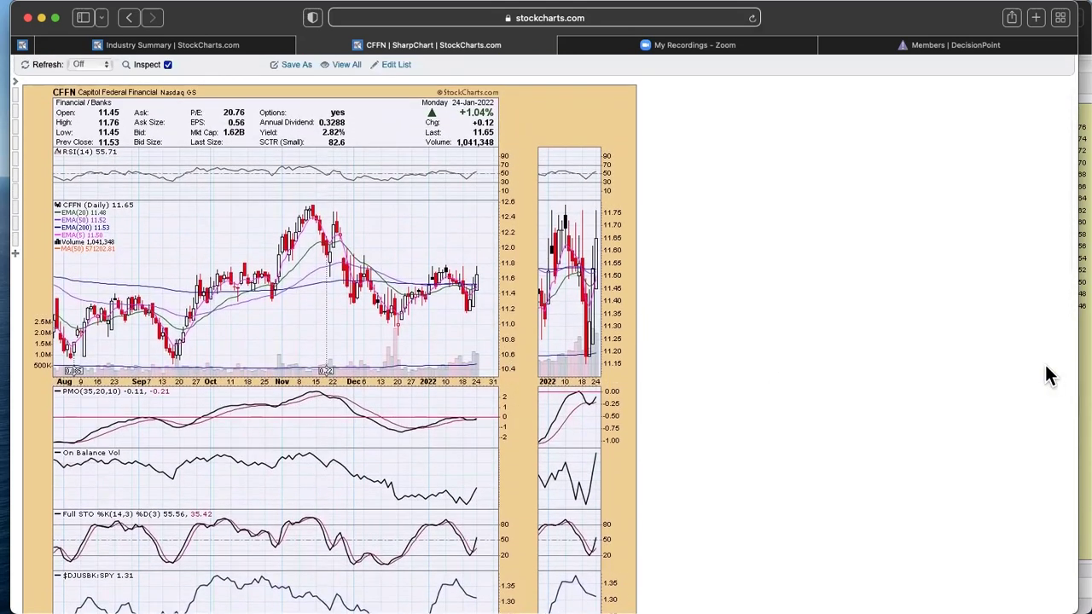
left_click_drag(1075, 371, 649, 373)
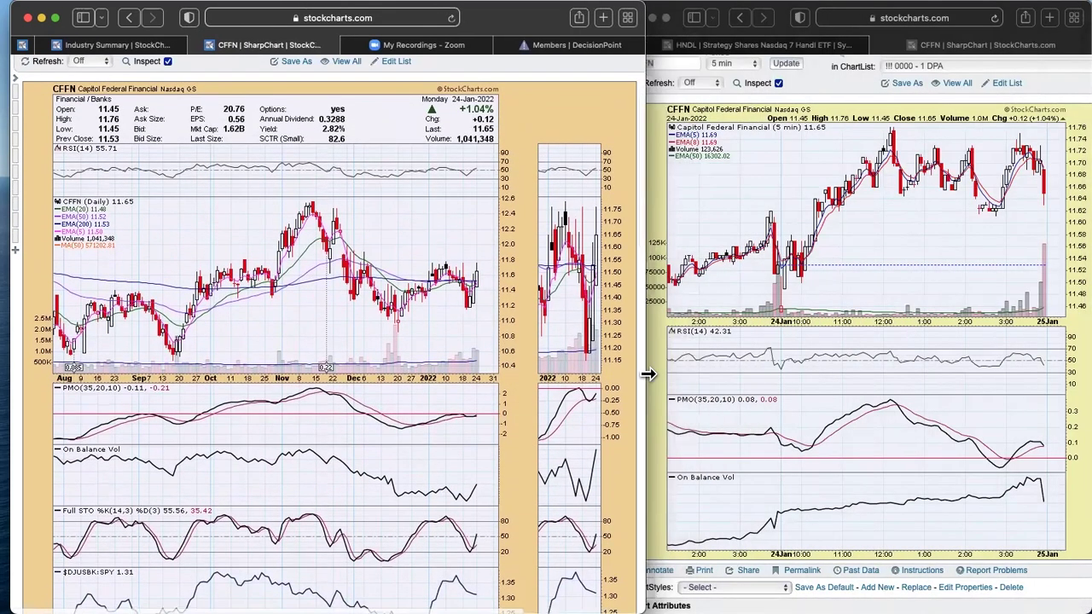
left_click(789, 234)
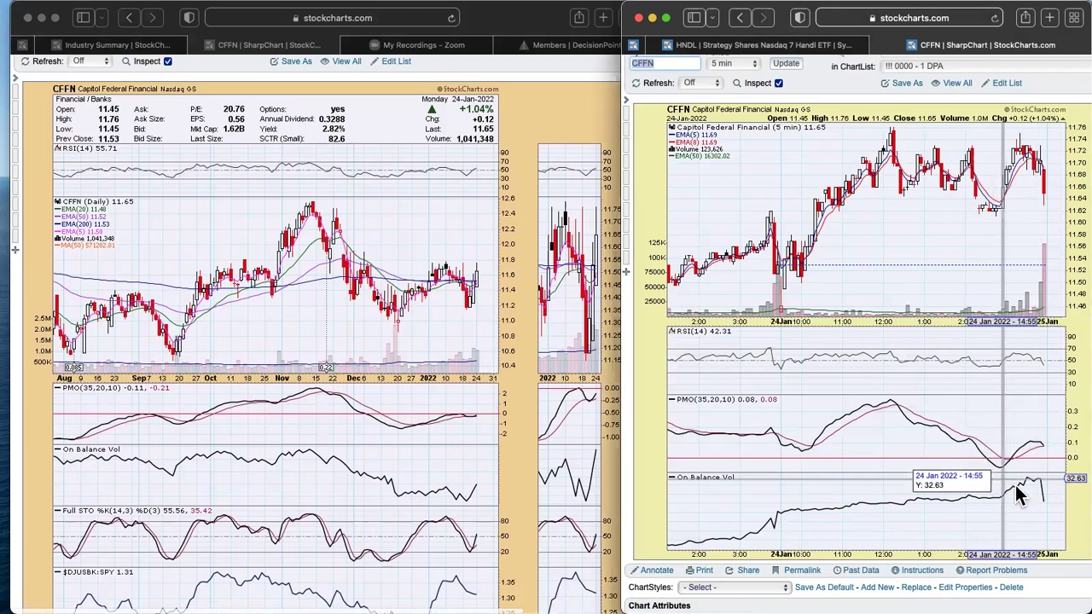
Load the symbol CIR in the daily SharpChart window.
left_click(517, 218)
scroll(401, 232, "up", 2)
scroll(401, 231, "up", 1)
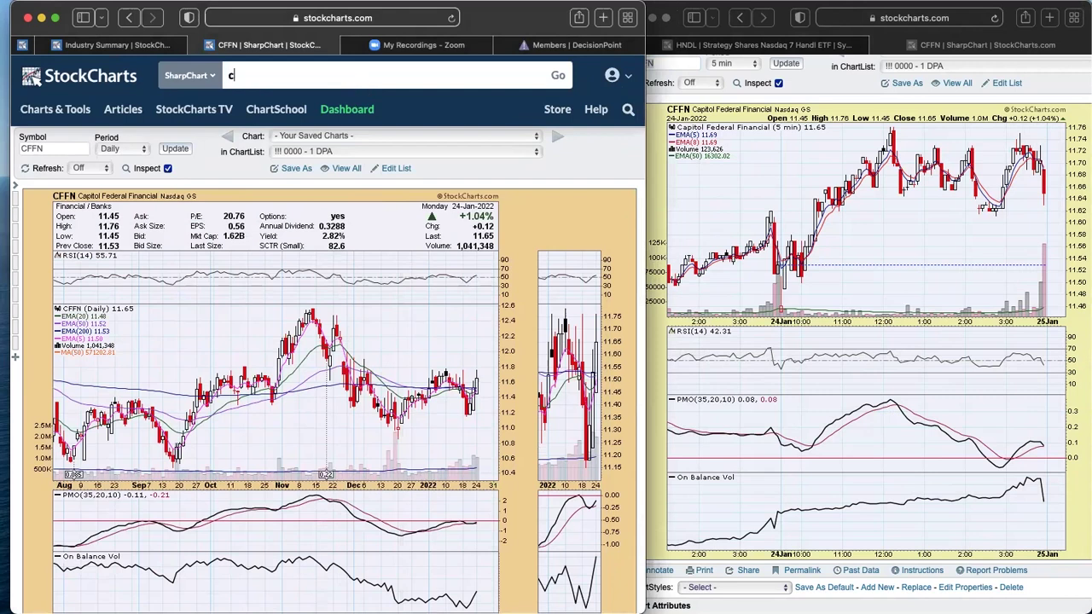
key("Return")
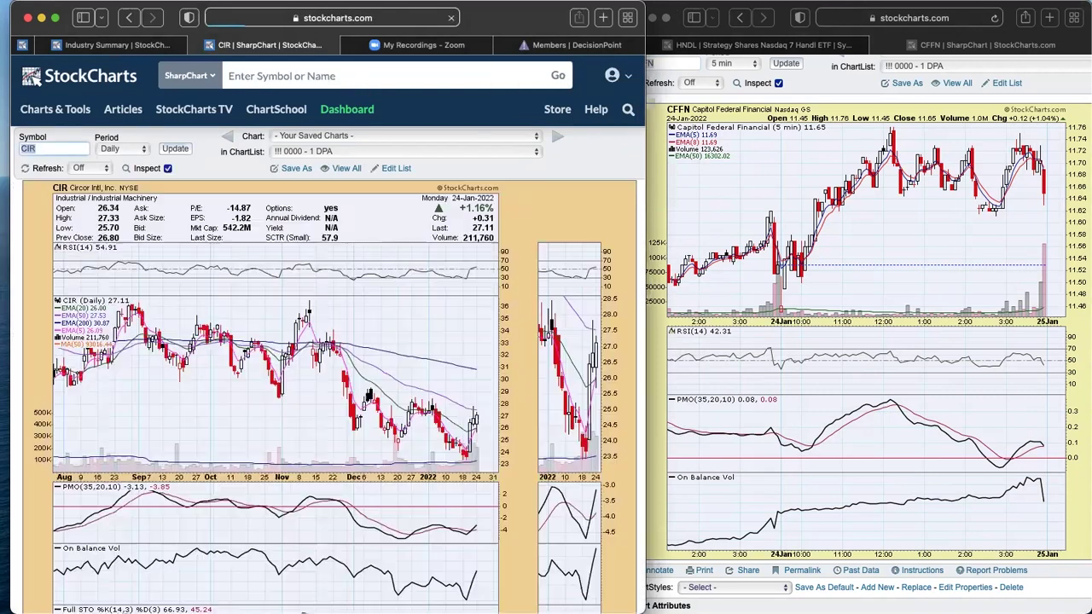
Examine the CIR daily chart's price action, PMO, On Balance Volume, Stochastics and relative strength panels.
scroll(426, 125, "down", 2)
scroll(427, 126, "down", 2)
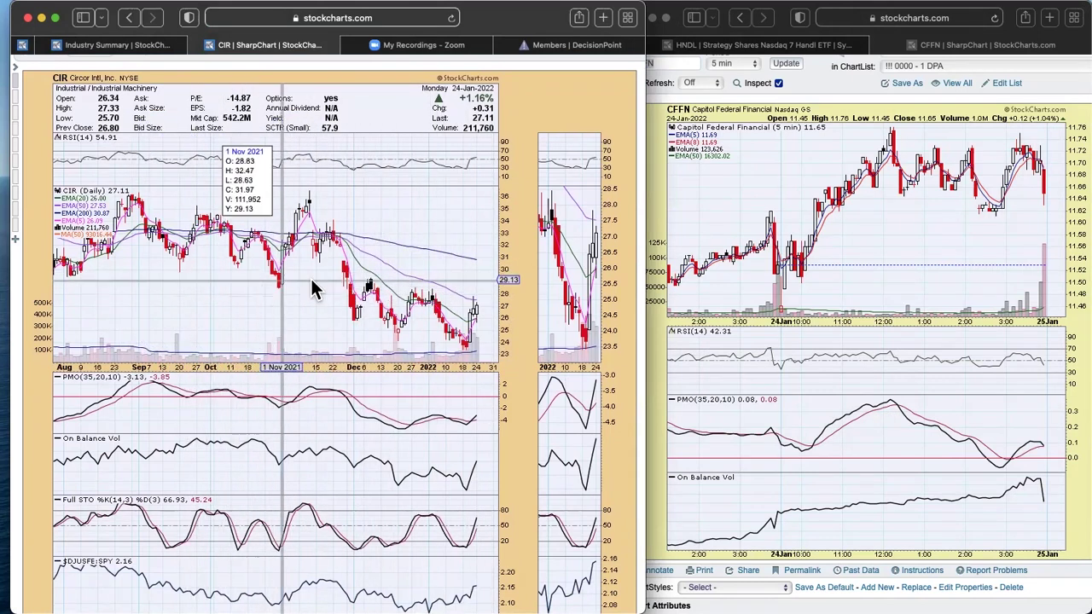
scroll(503, 326, "down", 4)
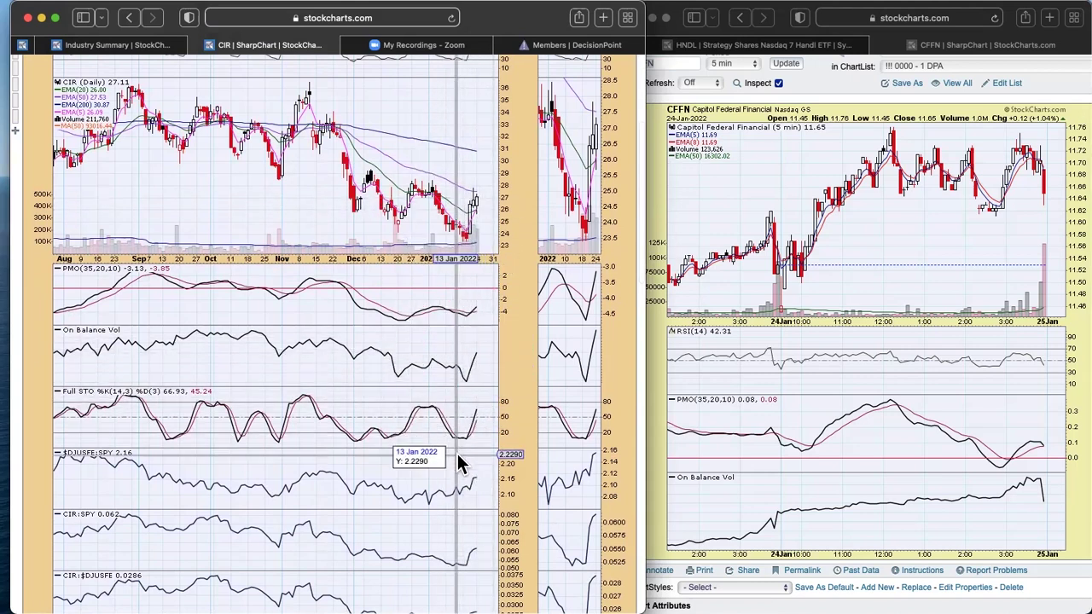
scroll(510, 390, "down", 3)
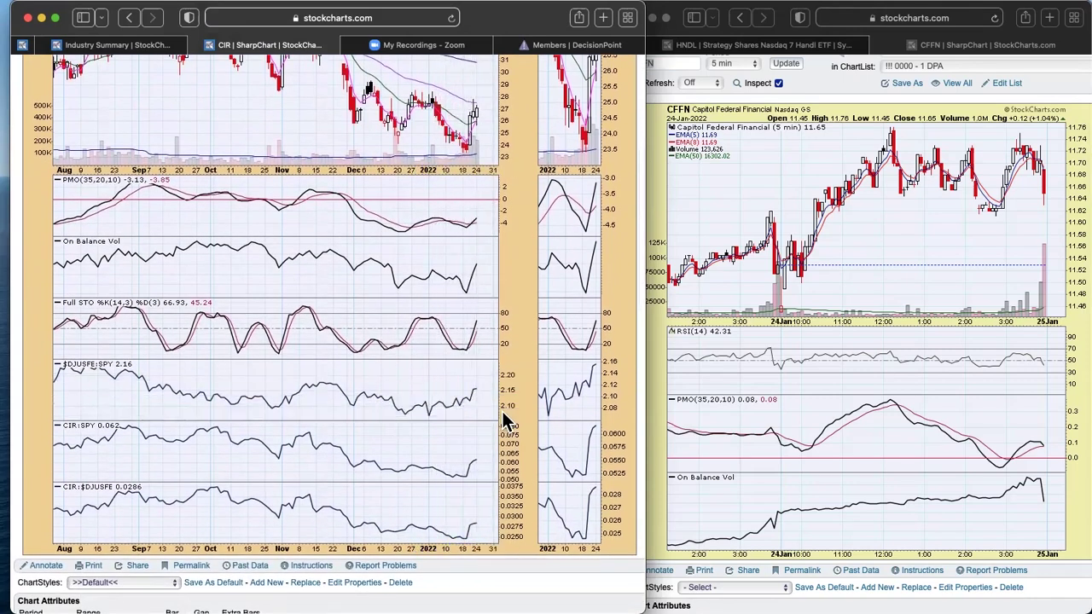
scroll(506, 418, "up", 2)
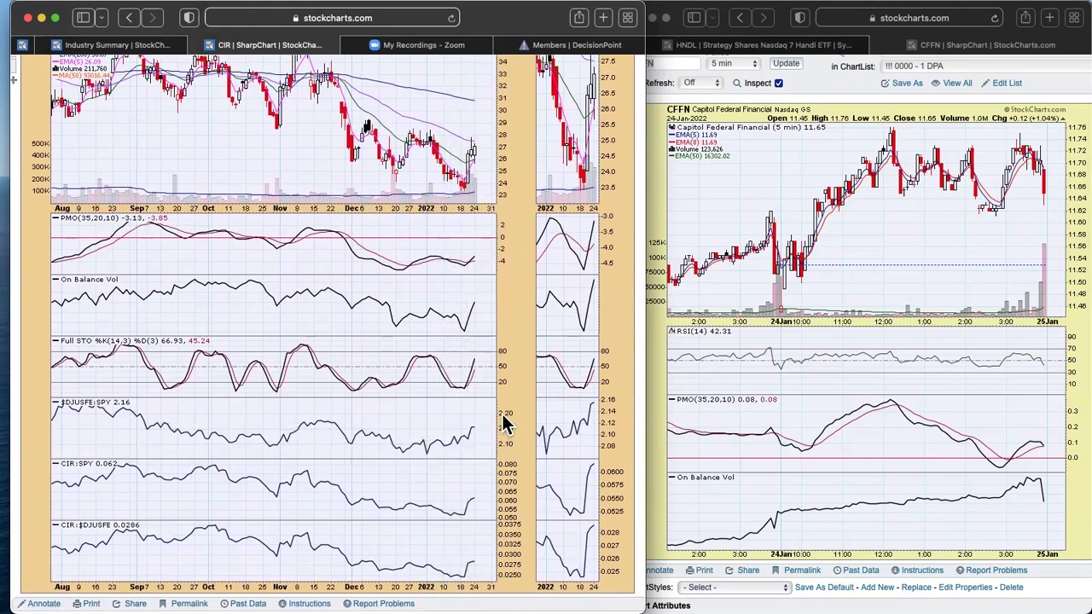
scroll(505, 424, "up", 5)
scroll(505, 424, "up", 5)
scroll(505, 425, "down", 5)
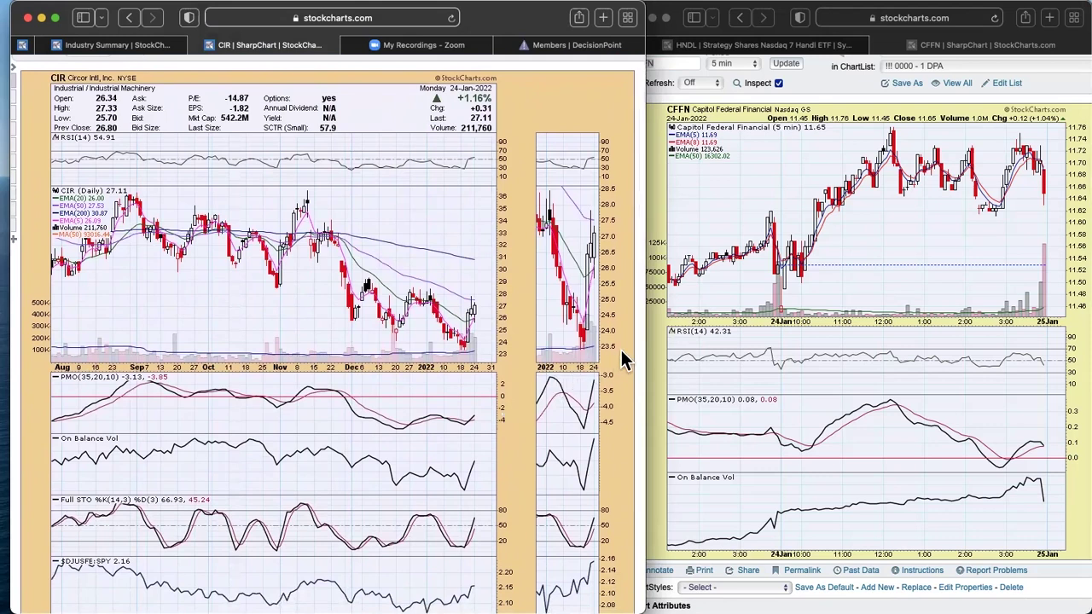
Load CIR in the 5-minute chart window beside the daily chart, and return to the daily chart window.
left_click_drag(536, 30, 524, 29)
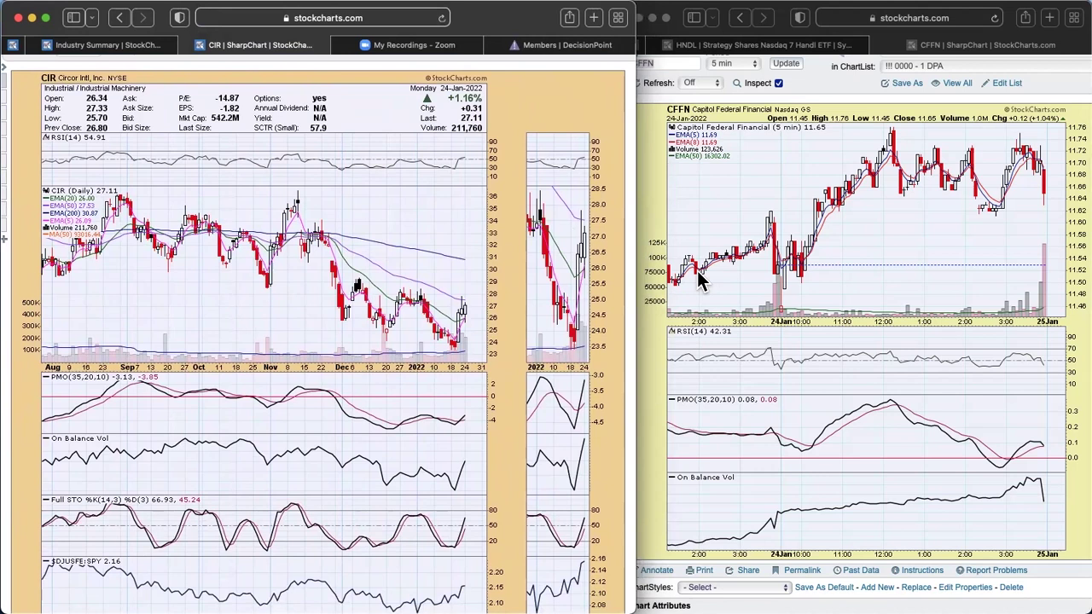
left_click(670, 273)
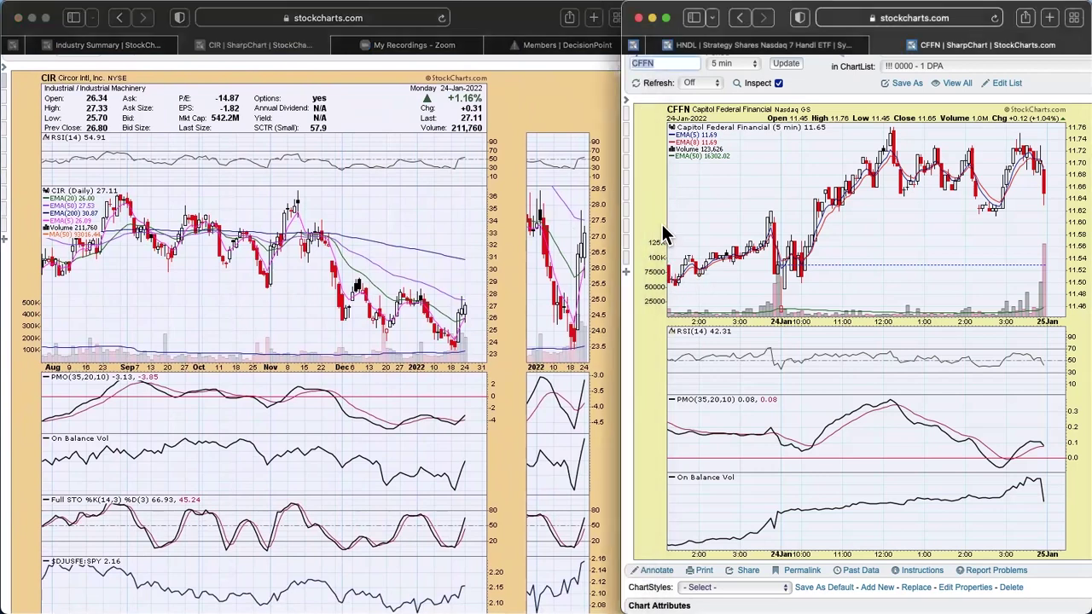
scroll(663, 237, "up", 3)
type("cir")
key("Return")
scroll(730, 358, "down", 2)
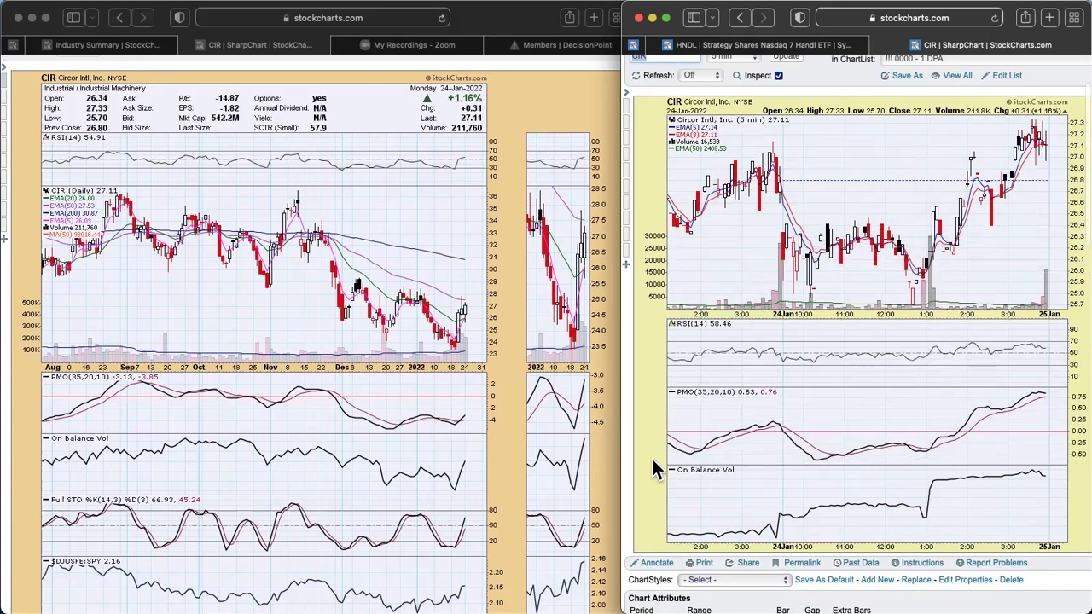
left_click(613, 450)
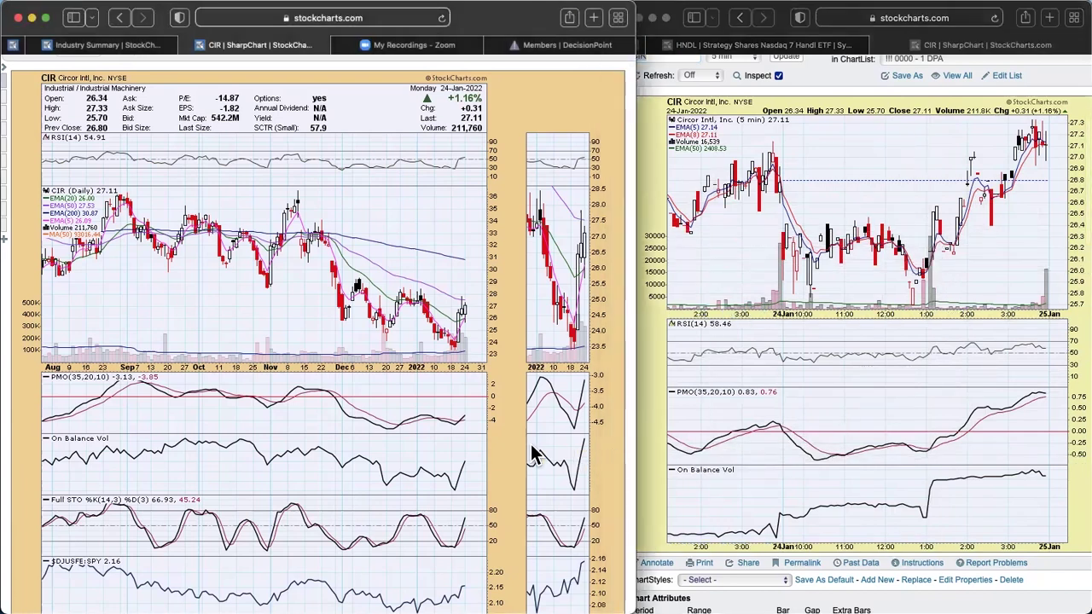